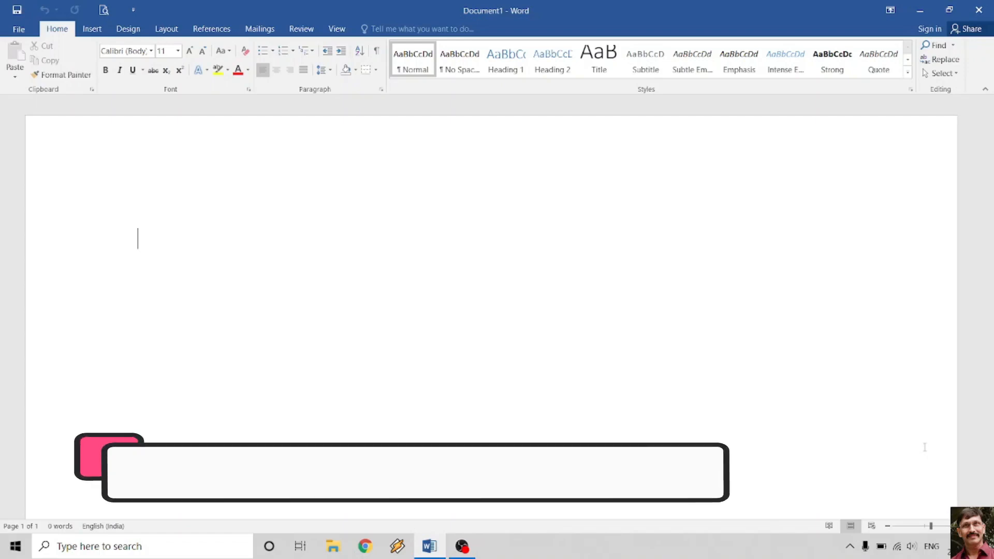
- Enter the formula =rand(3,6) on the first line to generate sample paragraphs
type("=")
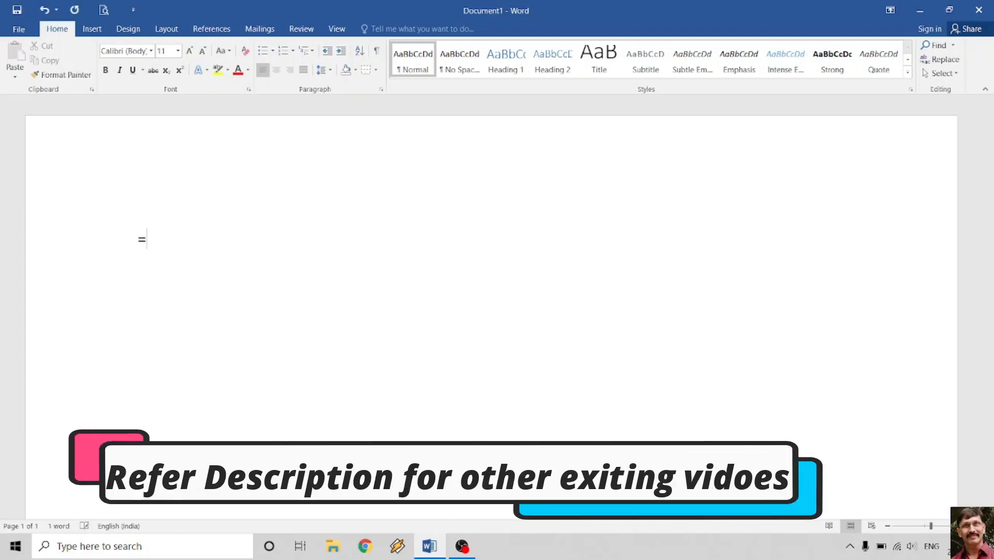
type("rand")
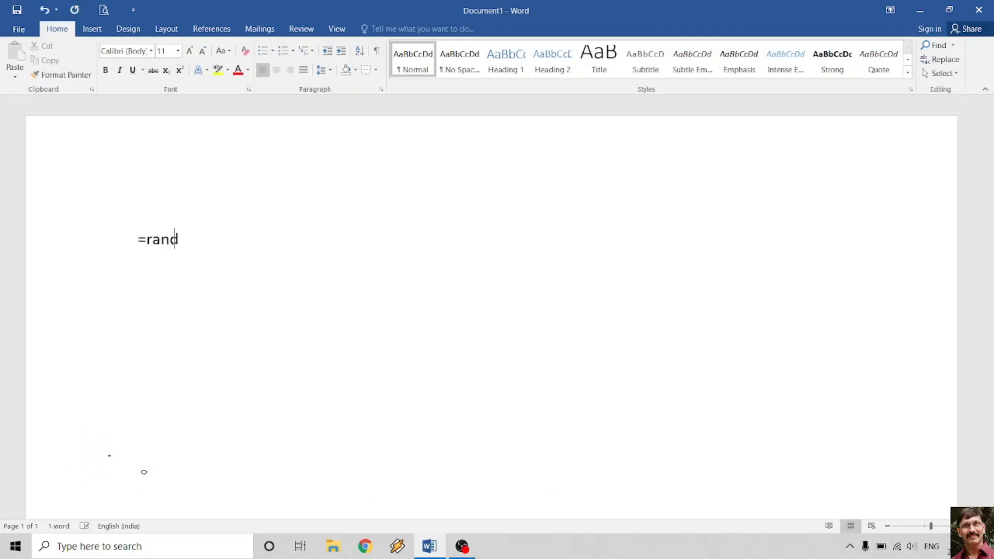
type("(3,6)")
key("Return")
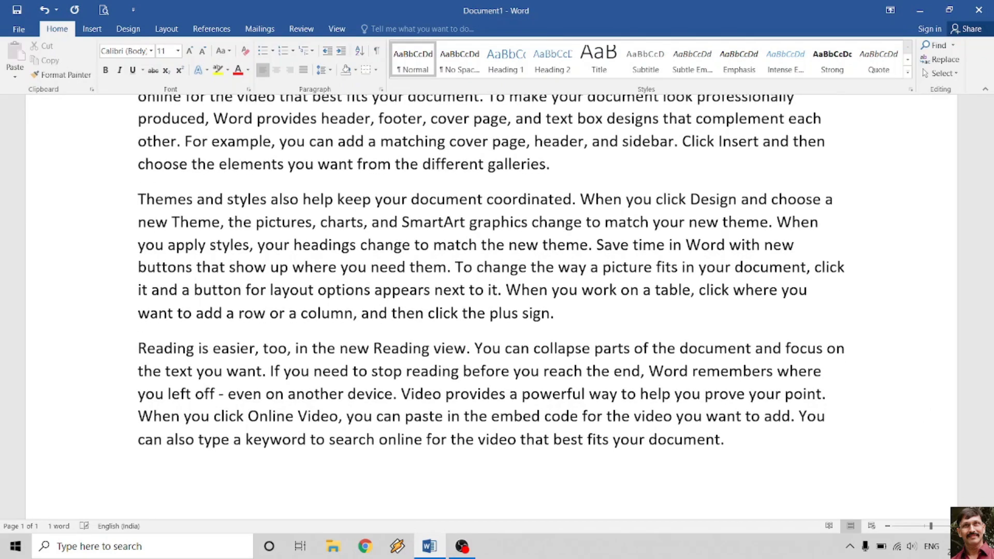
- Justify each of the three sample paragraphs with Ctrl+J
scroll(492, 311, "up", 3)
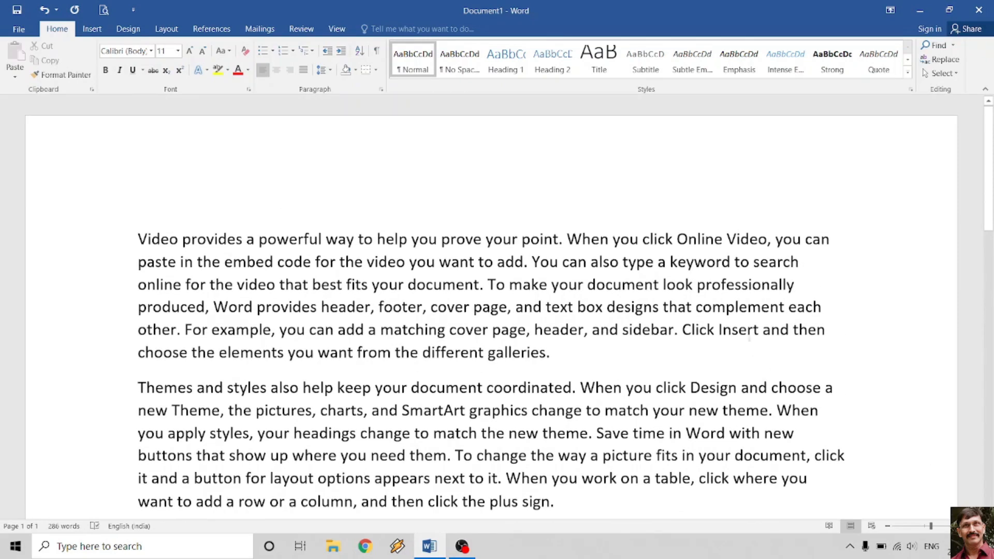
left_click(520, 267)
key("ctrl+j")
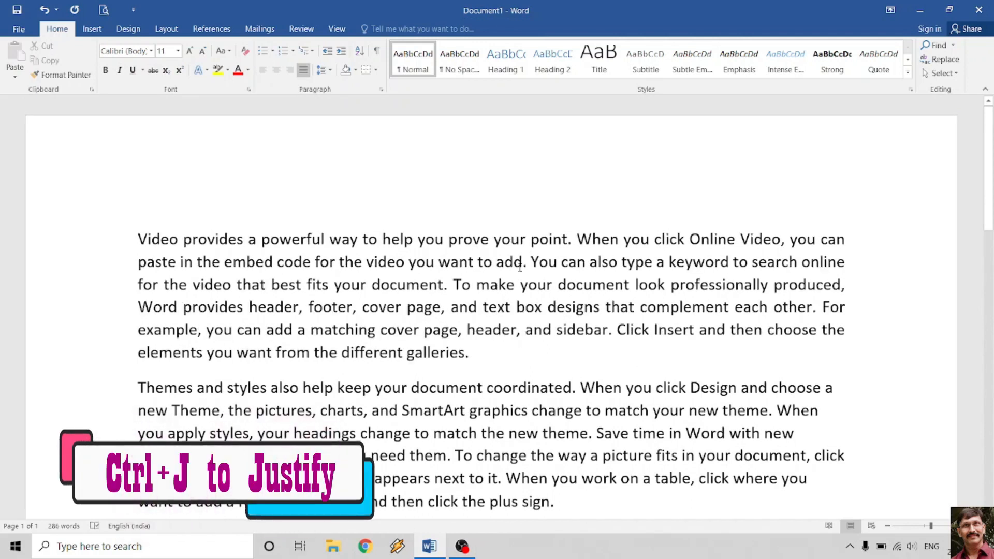
scroll(537, 320, "down", 1)
left_click(515, 370)
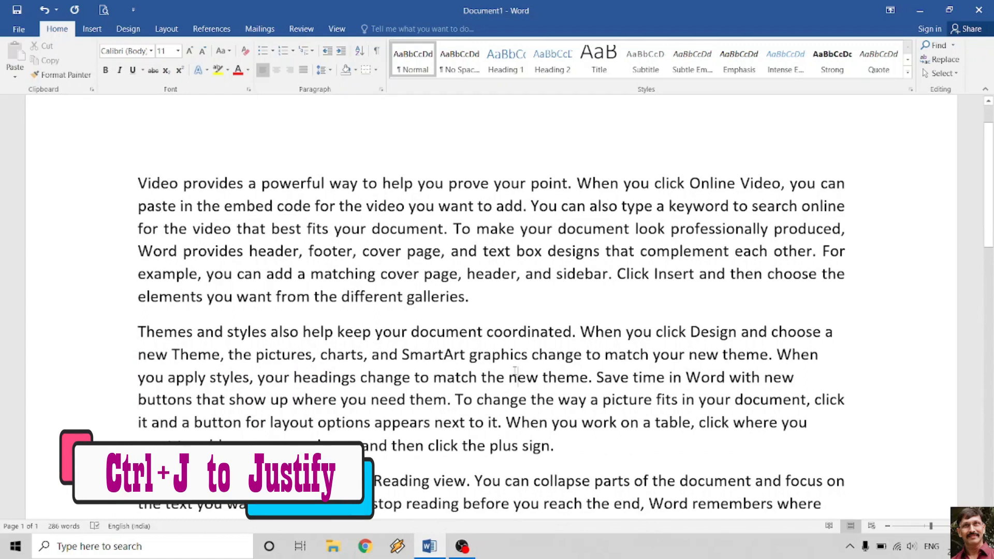
key("ctrl+j")
scroll(482, 458, "down", 1)
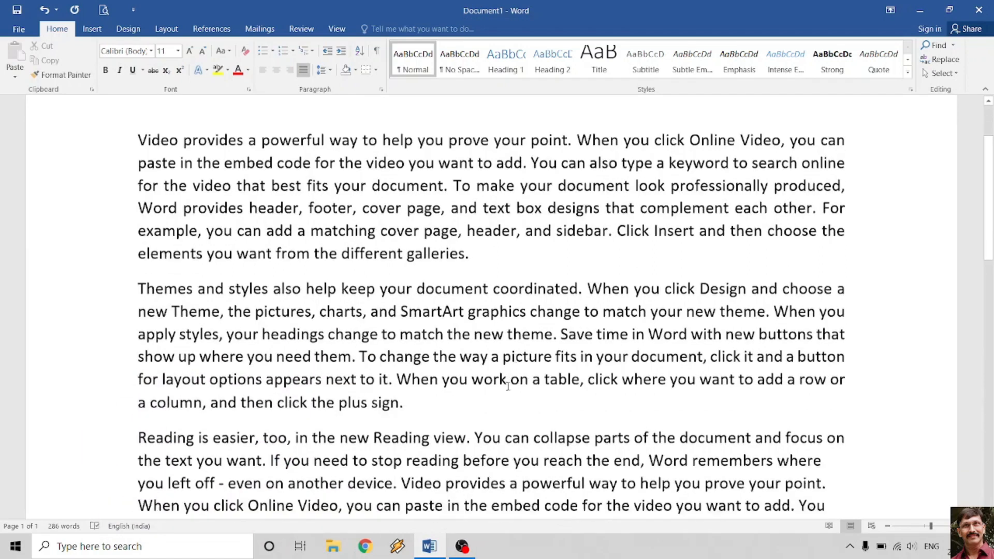
left_click(483, 457)
key("ctrl+j")
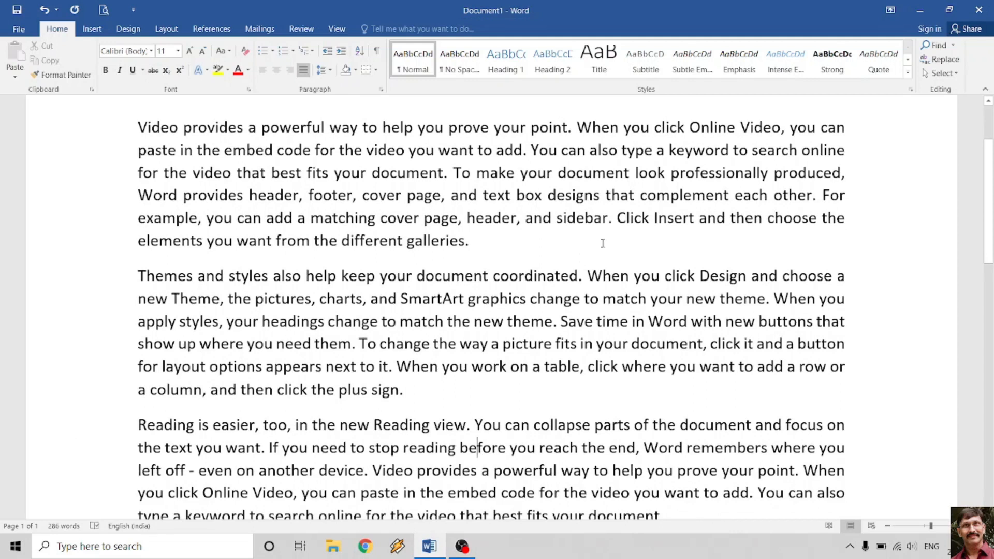
scroll(603, 243, "up", 2)
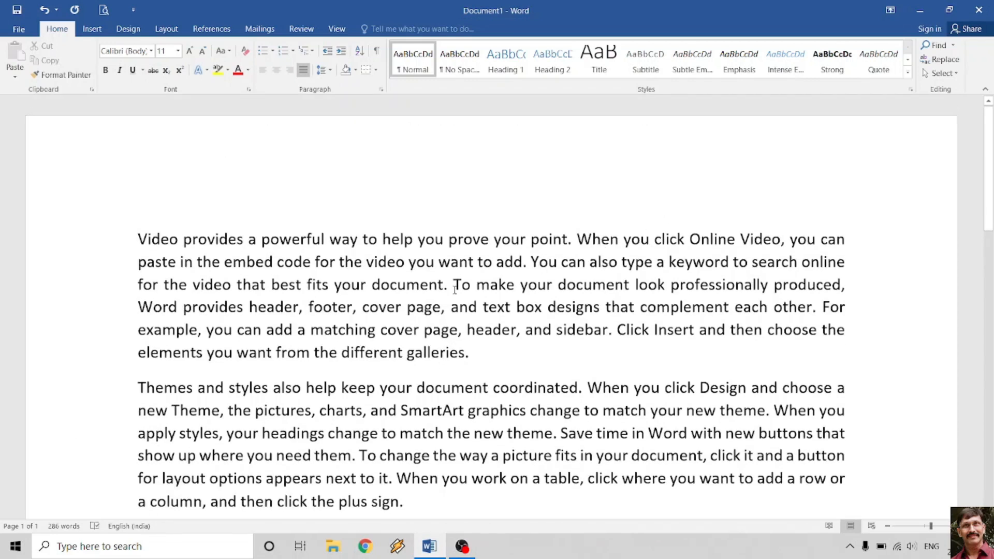
left_click(483, 351)
- After 'galleries.', create single, double and triple border lines from ----, ==== and ####
key("Return")
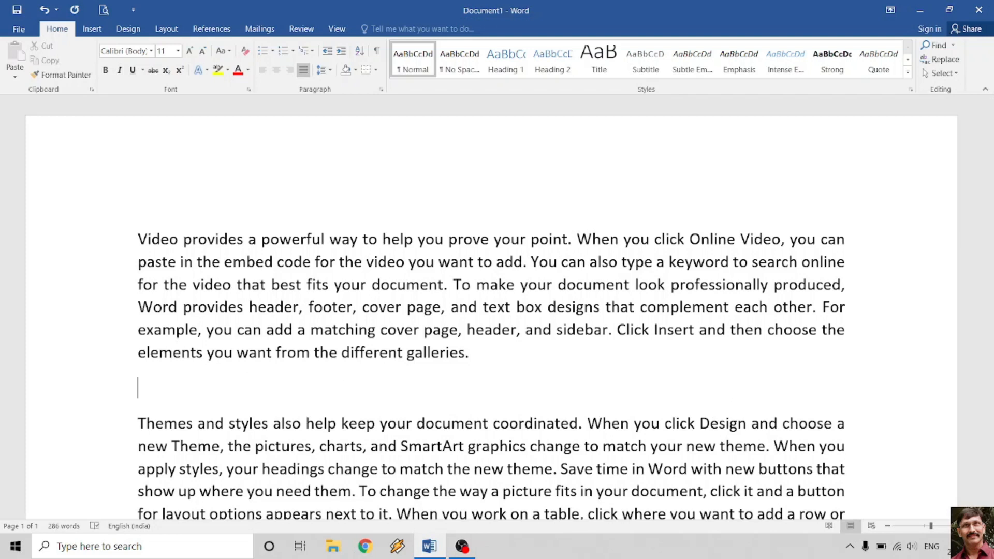
type("----------------")
key("BackSpace")
key("BackSpace")
key("BackSpace")
key("BackSpace")
key("BackSpace")
key("BackSpace")
key("BackSpace")
key("BackSpace")
key("BackSpace")
key("BackSpace")
key("BackSpace")
key("BackSpace")
key("BackSpace")
key("BackSpace")
key("BackSpace")
key("BackSpace")
type("----")
key("Return")
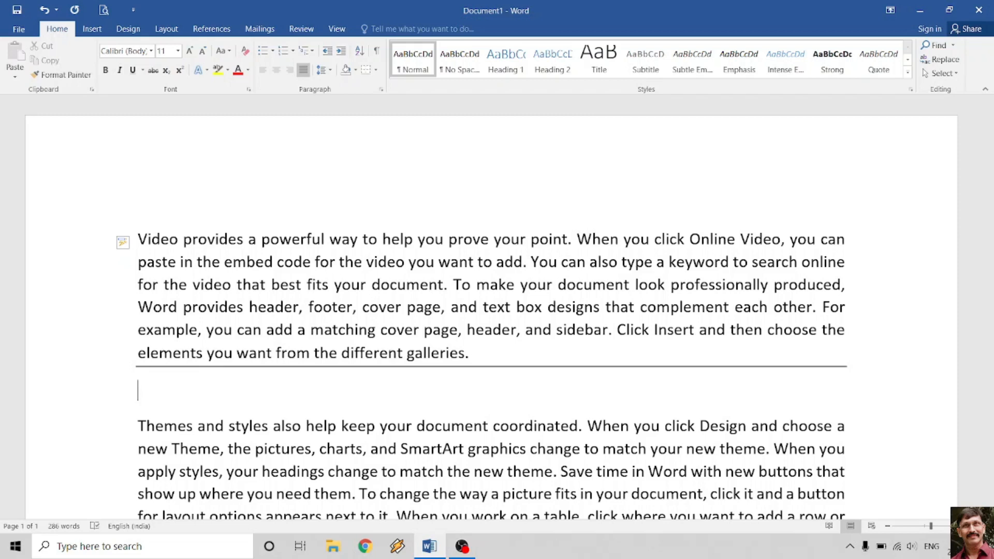
type("====")
key("Return")
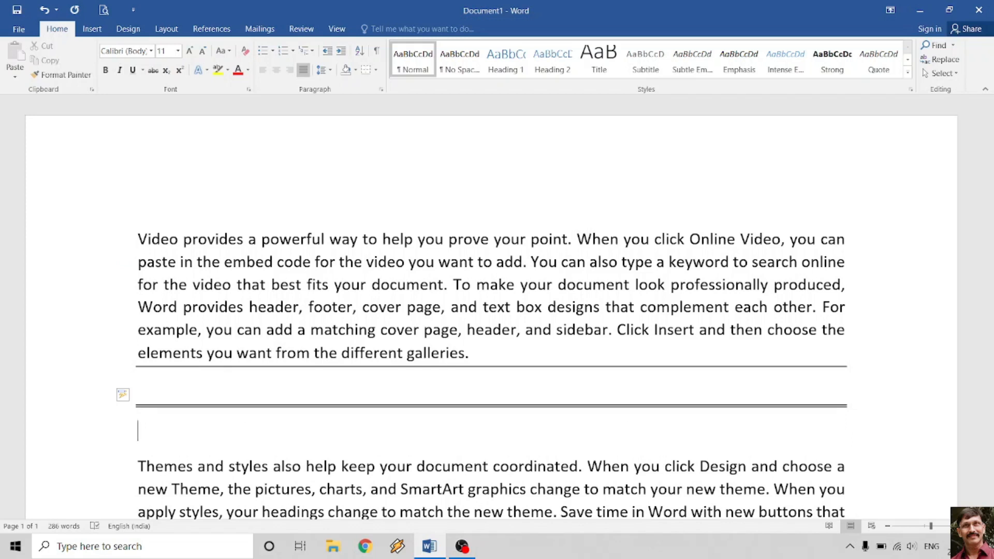
type("####")
key("Return")
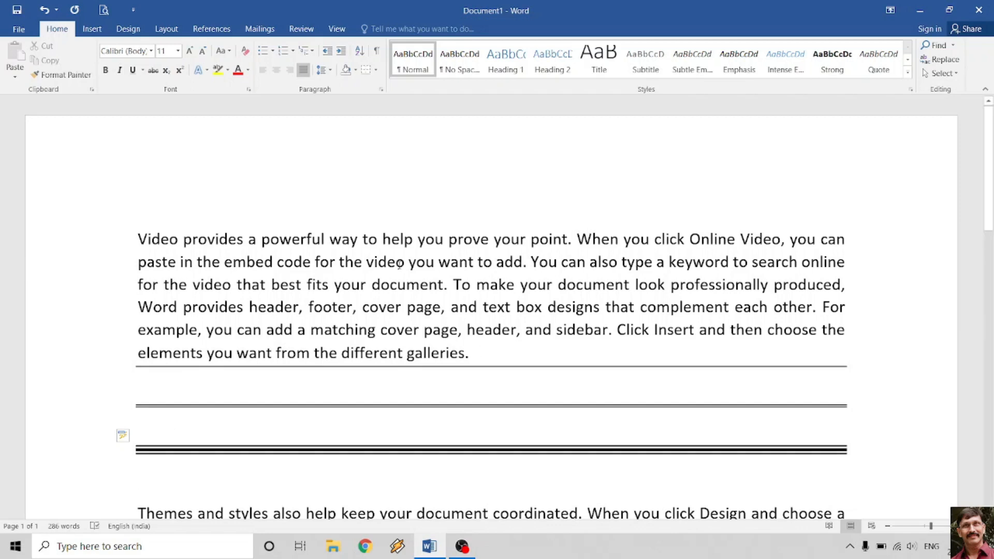
scroll(646, 245, "down", 8)
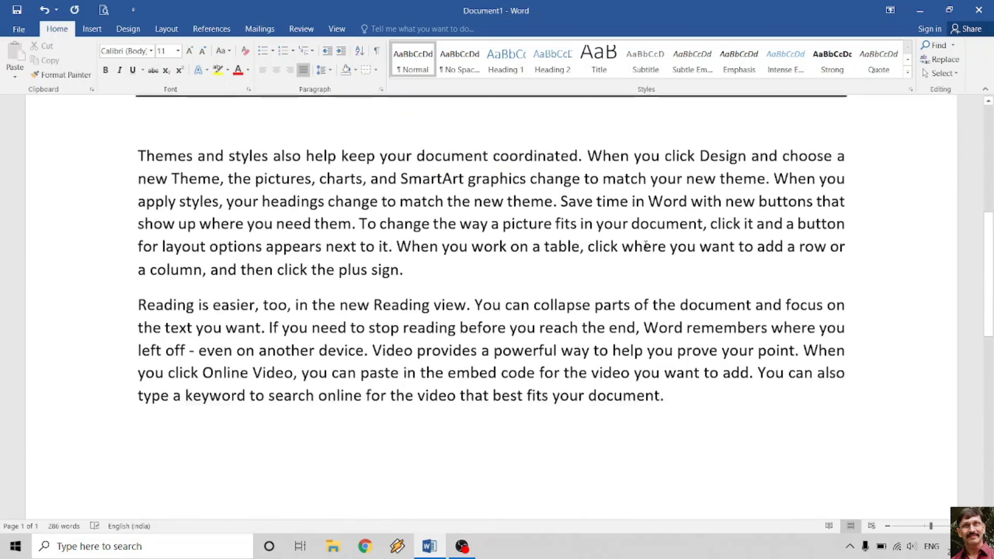
left_click(457, 243)
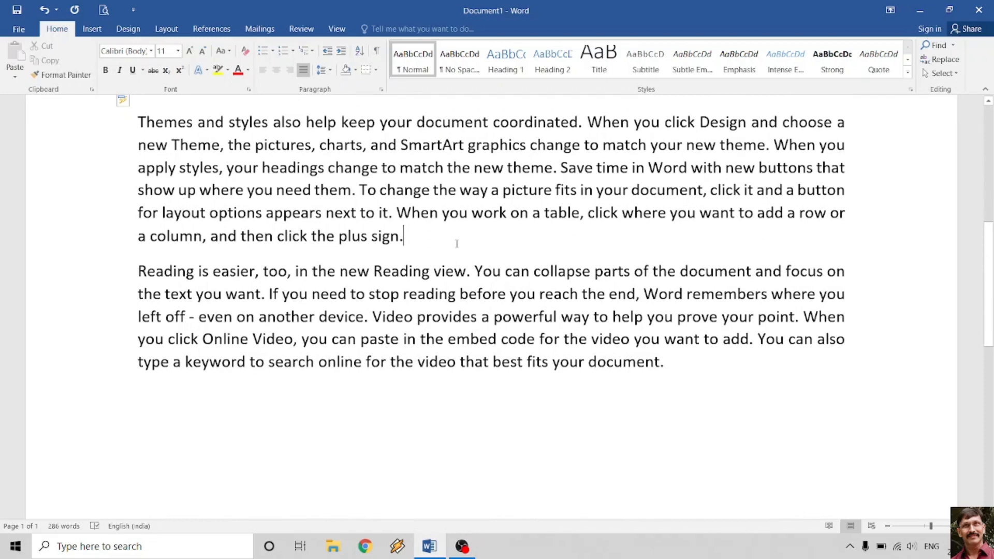
key("Return")
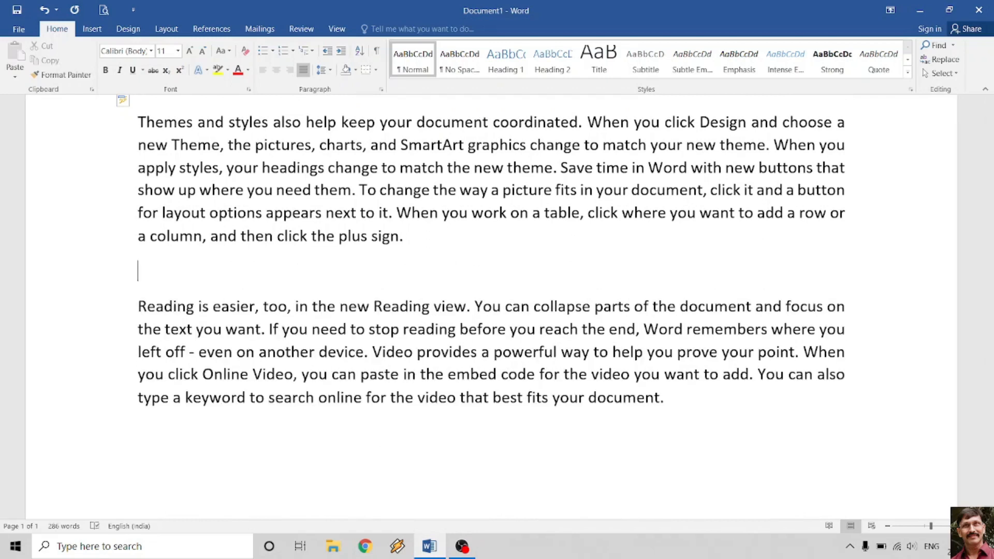
type("----====####")
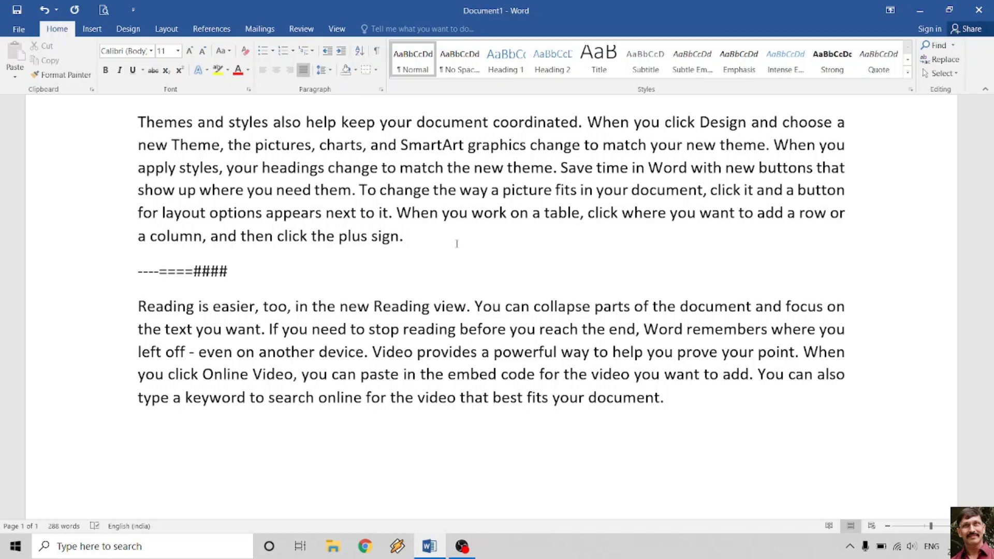
key("BackSpace")
key("BackSpace")
key("BackSpace")
key("BackSpace")
key("BackSpace")
key("BackSpace")
key("BackSpace")
key("BackSpace")
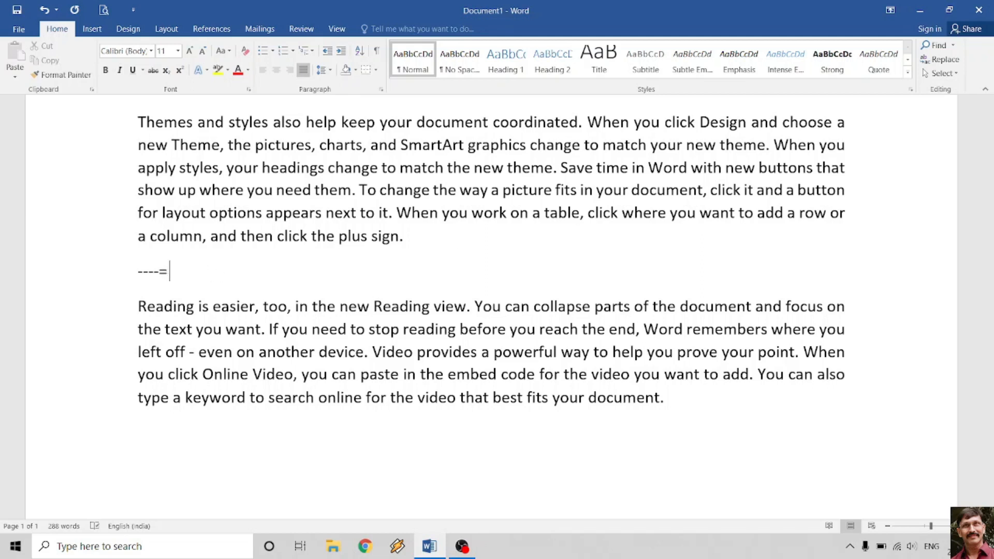
key("BackSpace")
key("BackSpace")
key("BackSpace")
key("BackSpace")
key("BackSpace")
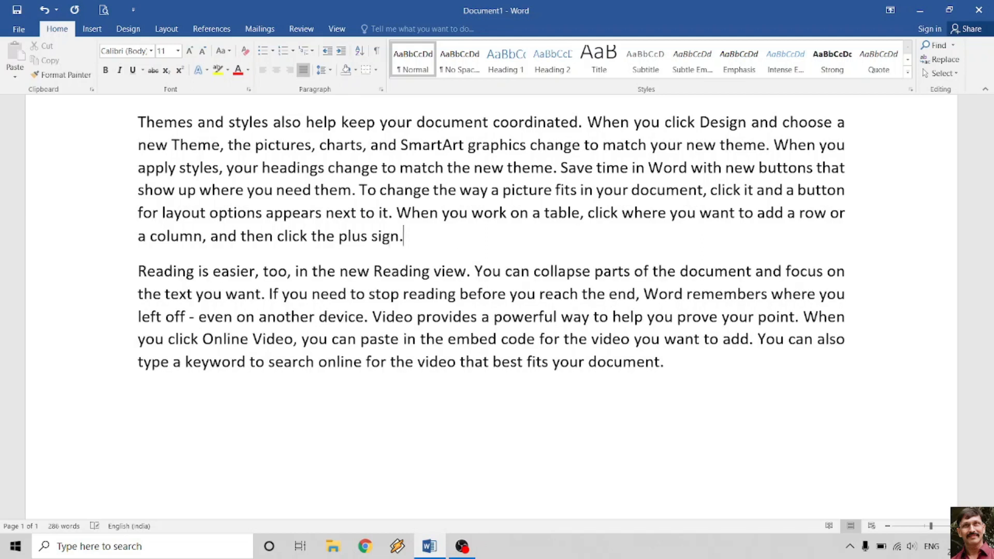
scroll(512, 265, "up", 4)
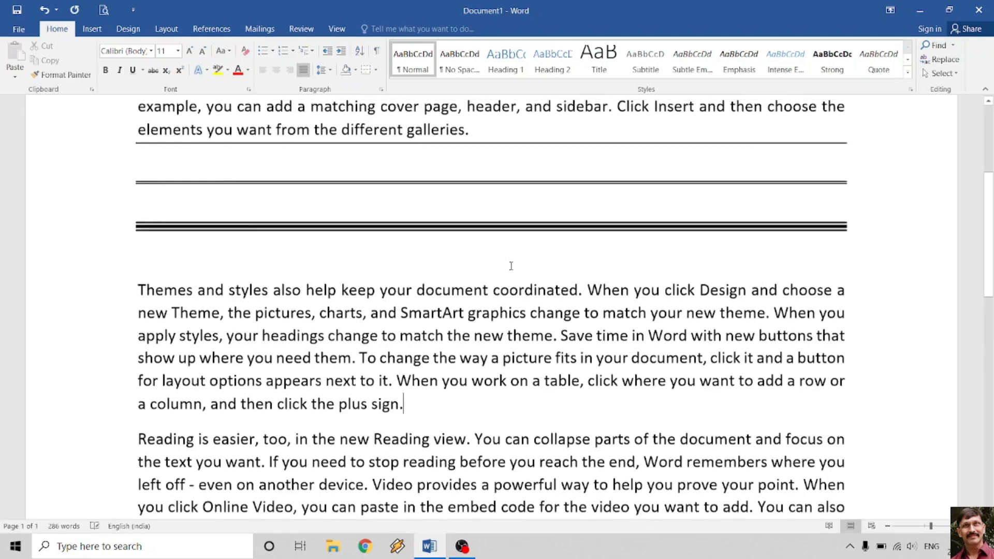
scroll(486, 297, "up", 1)
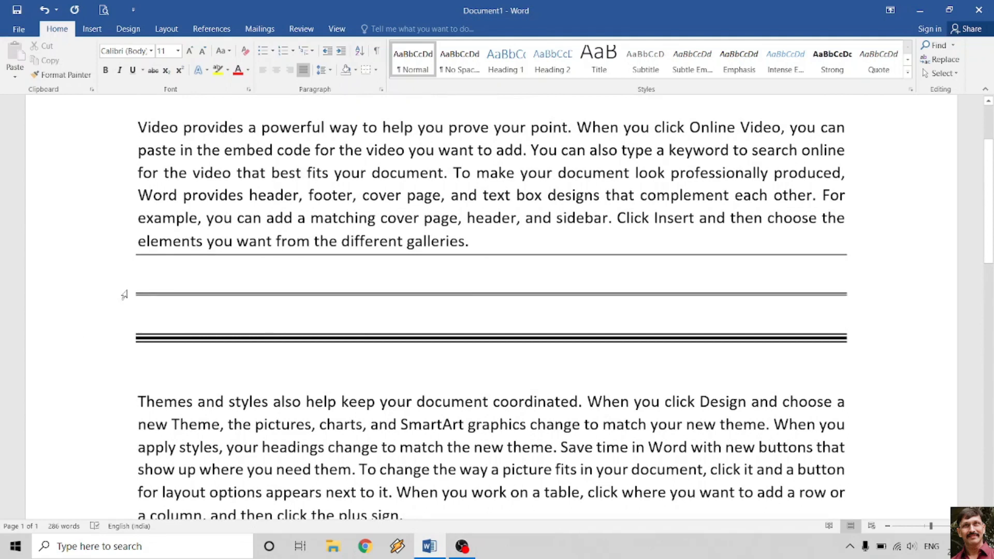
scroll(323, 256, "up", 2)
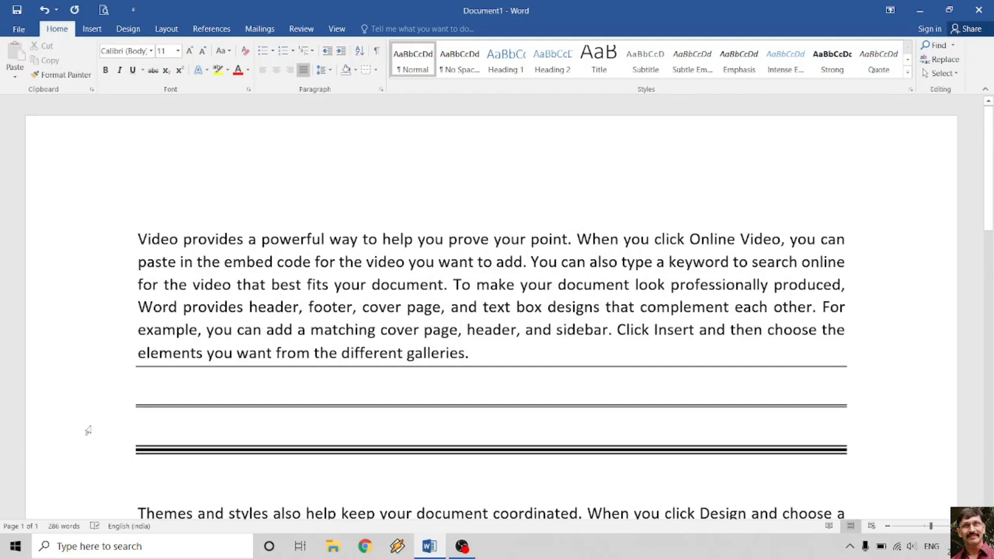
- Undo the triple border and delete the extra empty lines after the first paragraph
key("ctrl+z")
key("ctrl+z")
key("ctrl+z")
key("ctrl+z")
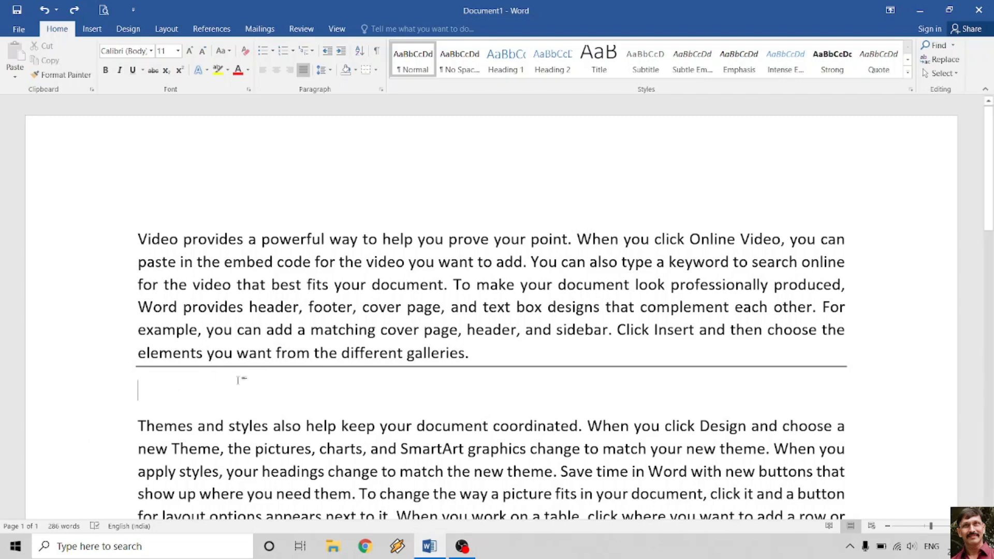
left_click(101, 373)
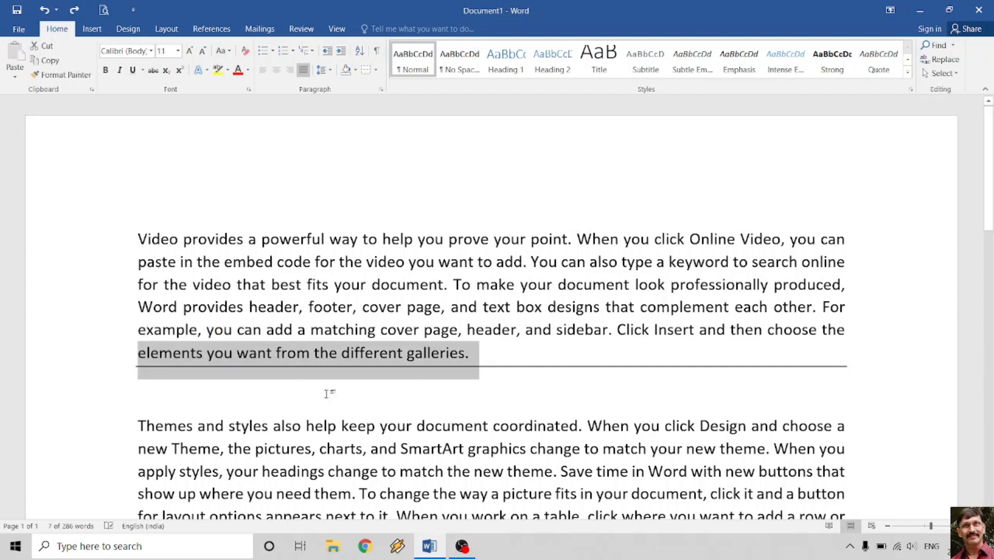
left_click(508, 362)
key("Return")
key("Return")
key("Return")
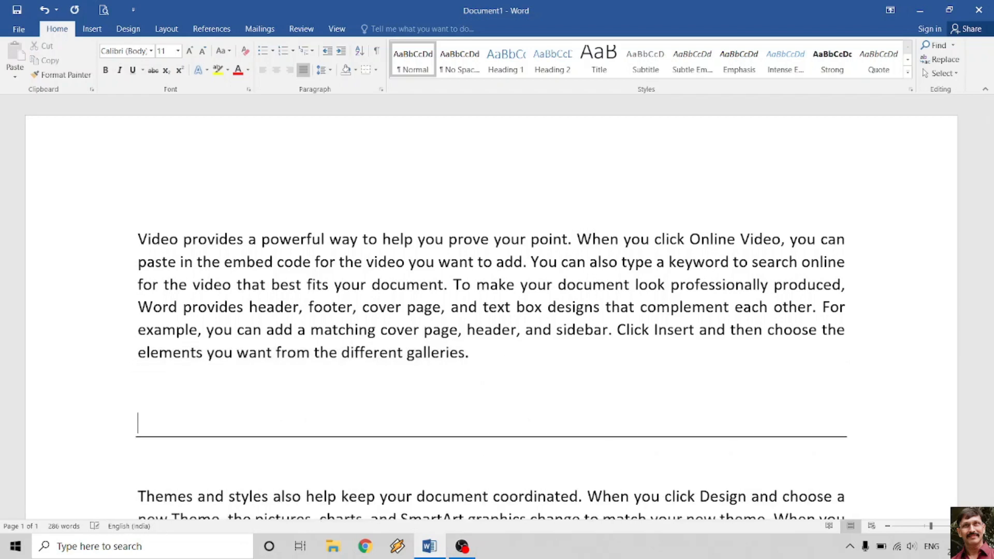
left_click_drag(117, 380, 116, 477)
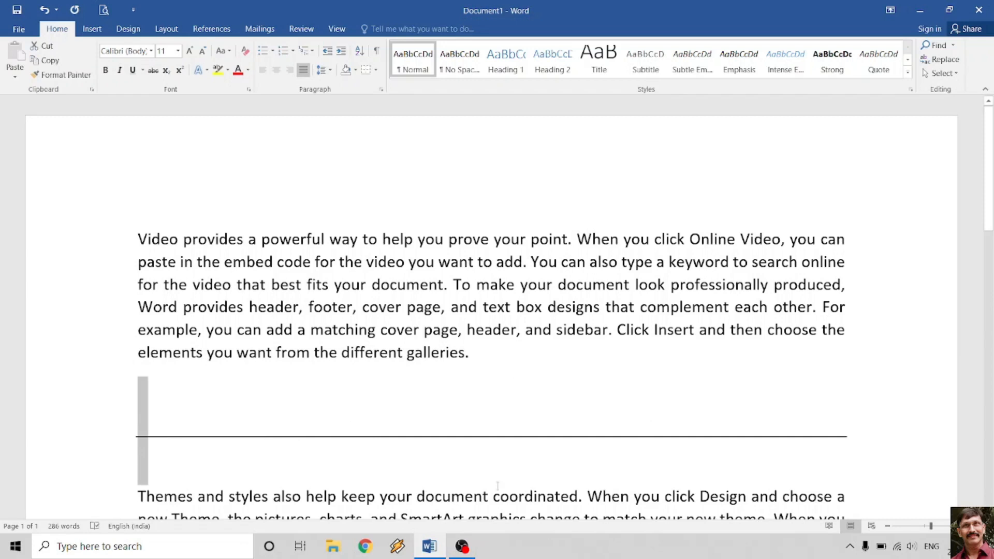
key("Delete")
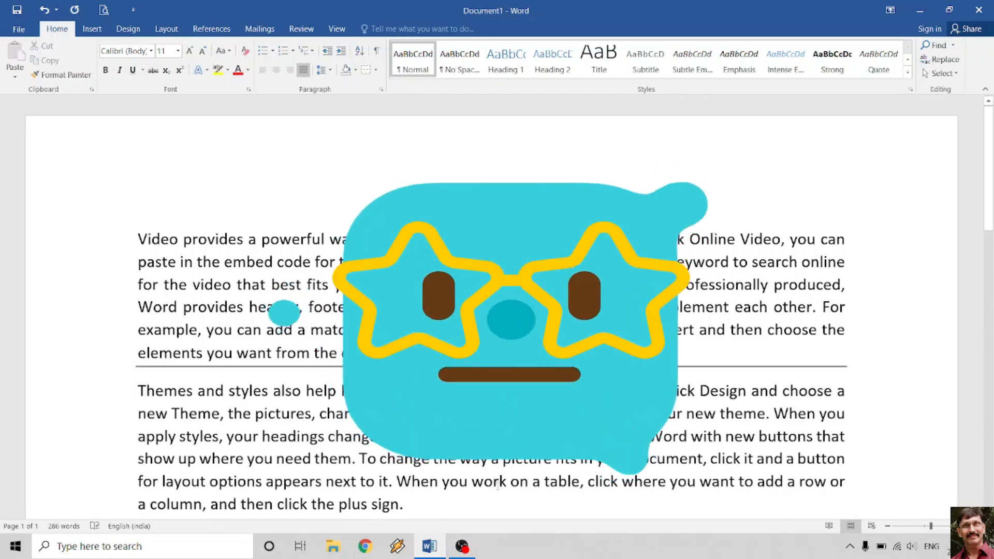
- Add blank lines above 'Themes and styles' and after the first paragraph
key("Return")
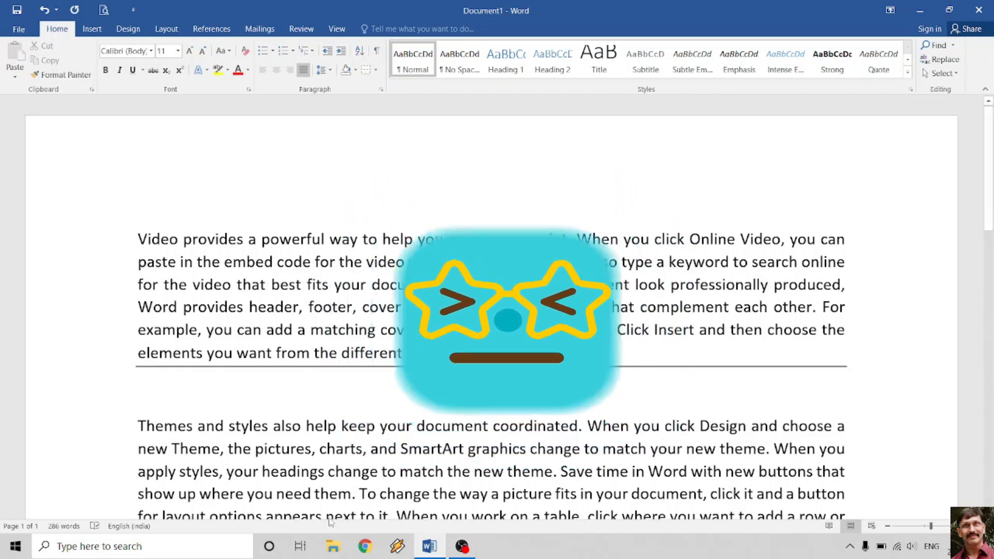
left_click(497, 354)
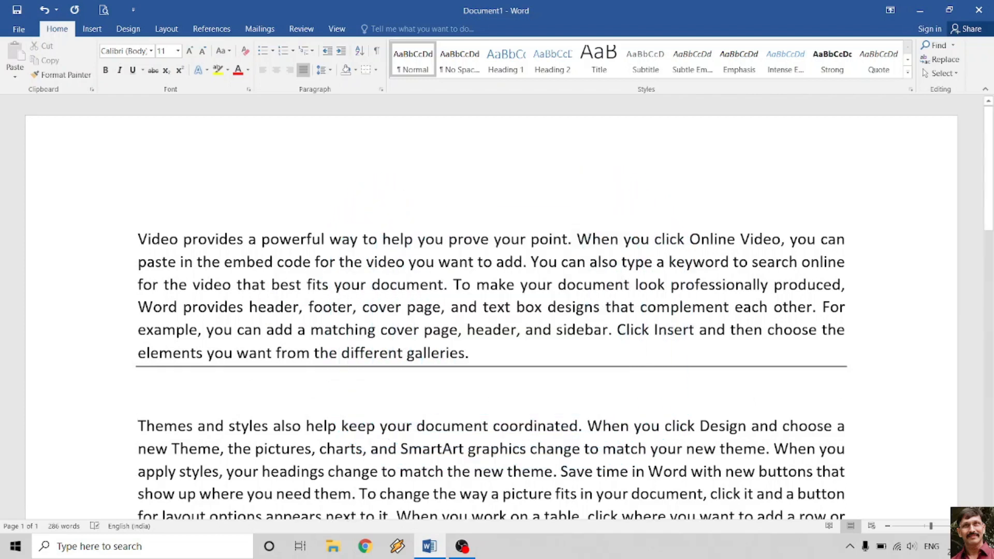
key("Return")
key("Return")
scroll(513, 353, "down", 2)
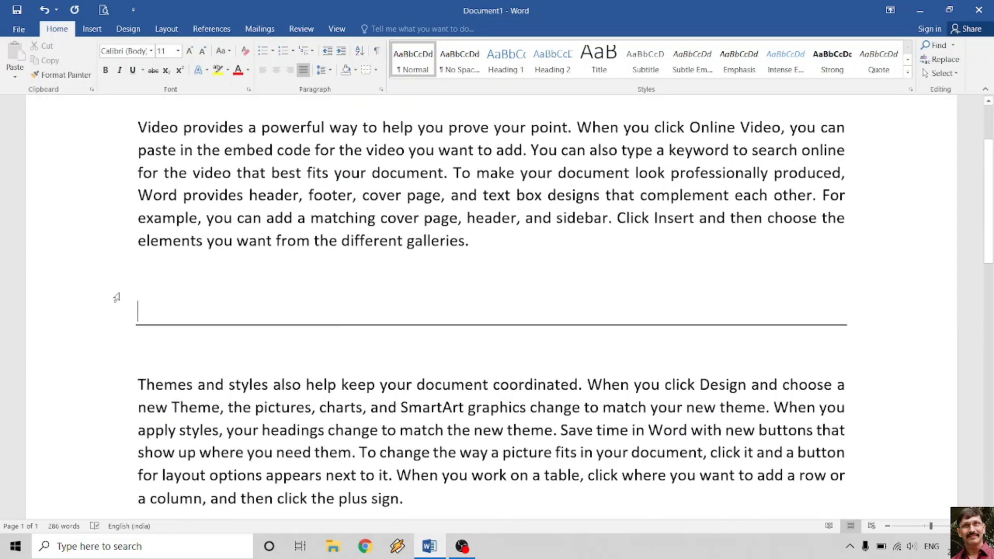
left_click(115, 299)
- Delete the blank lines around the border, then add one blank line above 'Themes'
left_click_drag(115, 338, 116, 348)
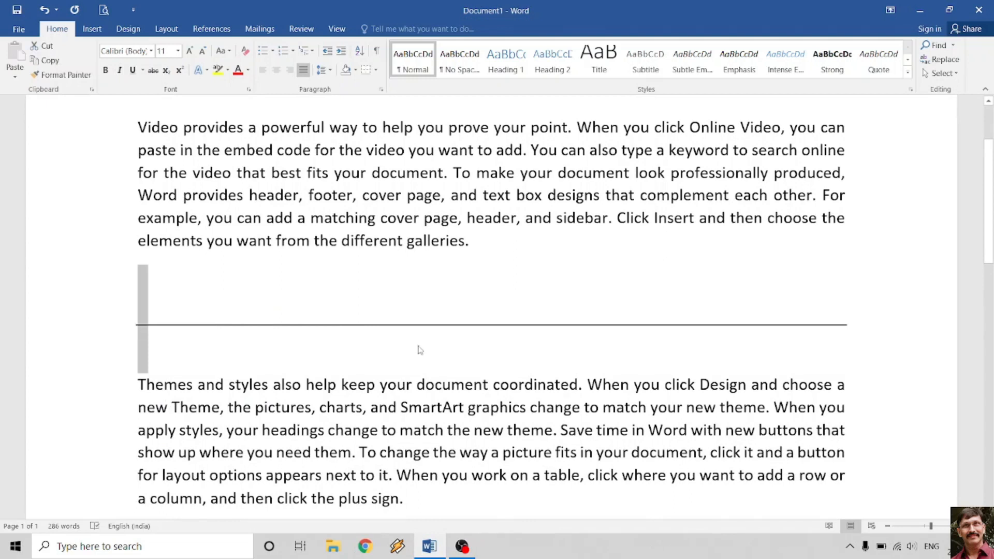
key("Delete")
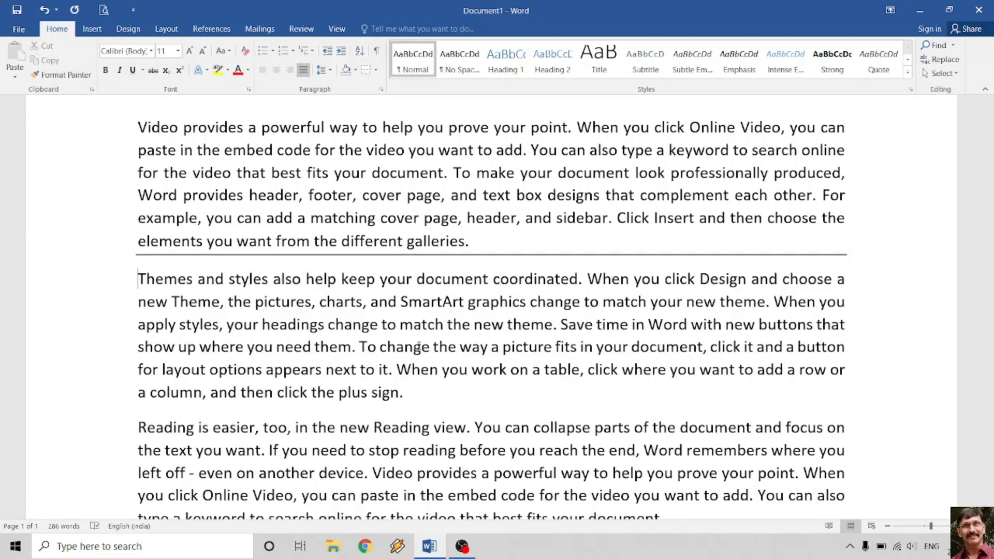
key("Return")
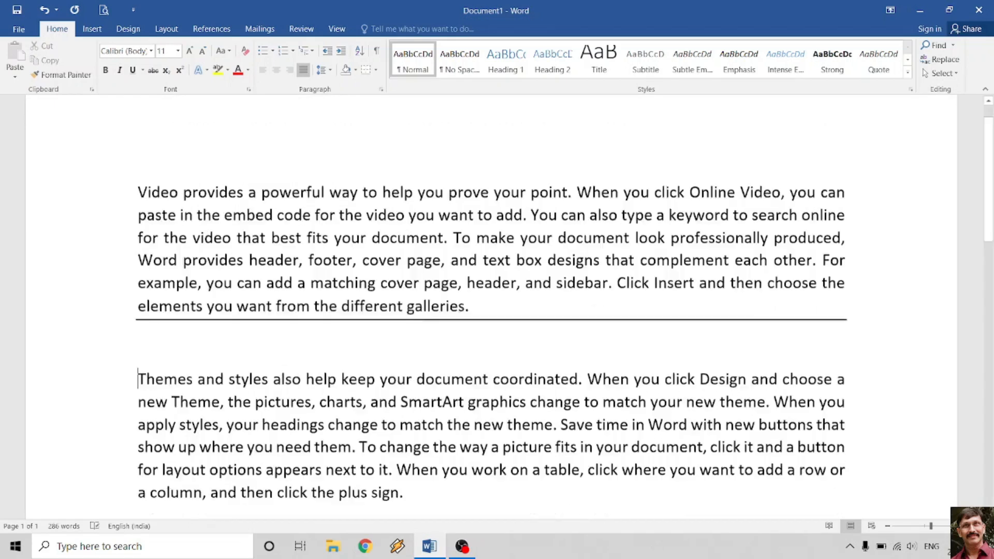
scroll(491, 311, "up", 2)
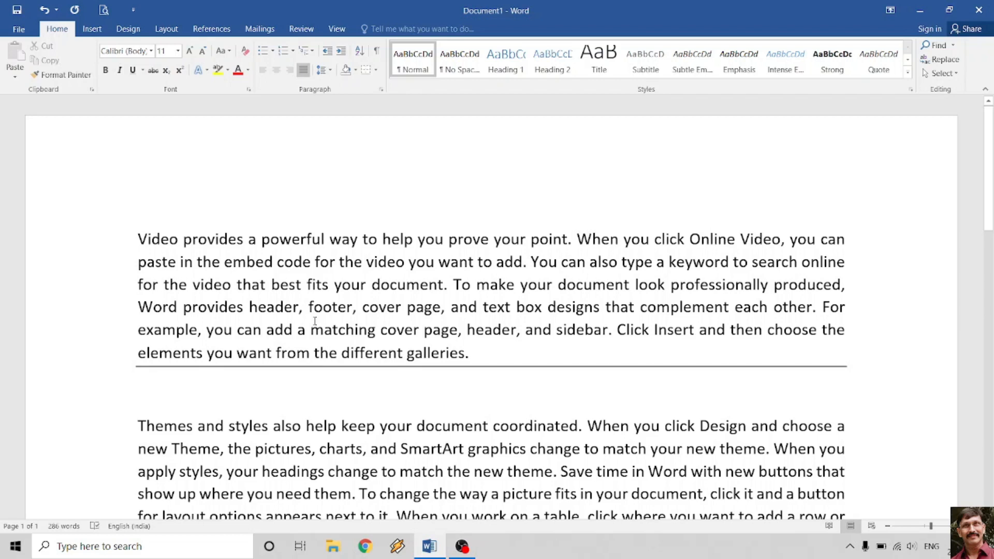
left_click(92, 357)
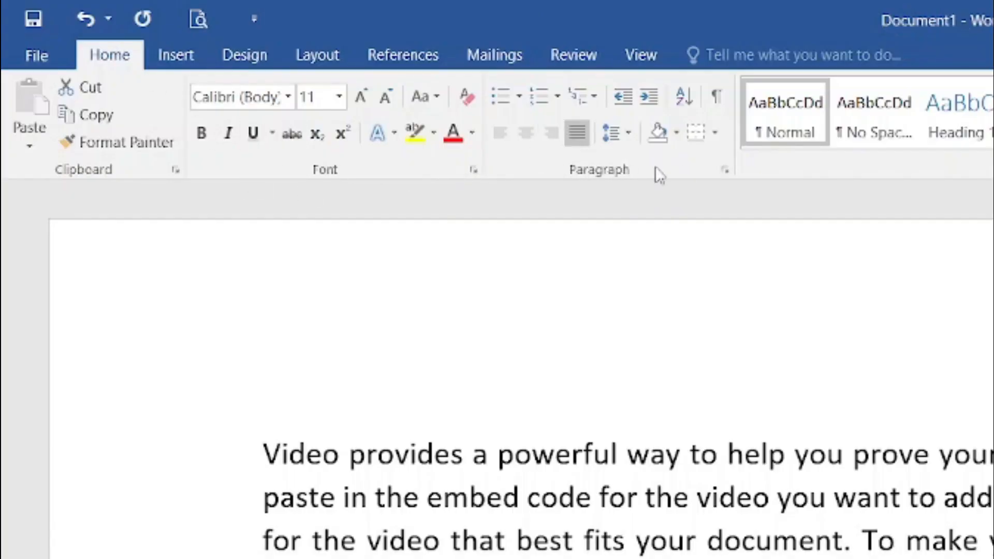
- Remove the border under the first paragraph using No Border
left_click(716, 140)
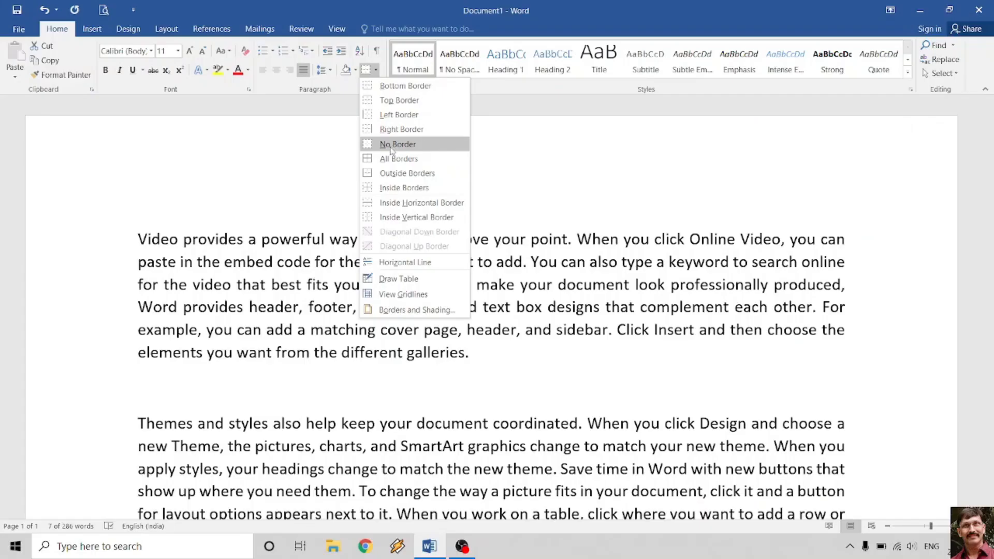
left_click(395, 146)
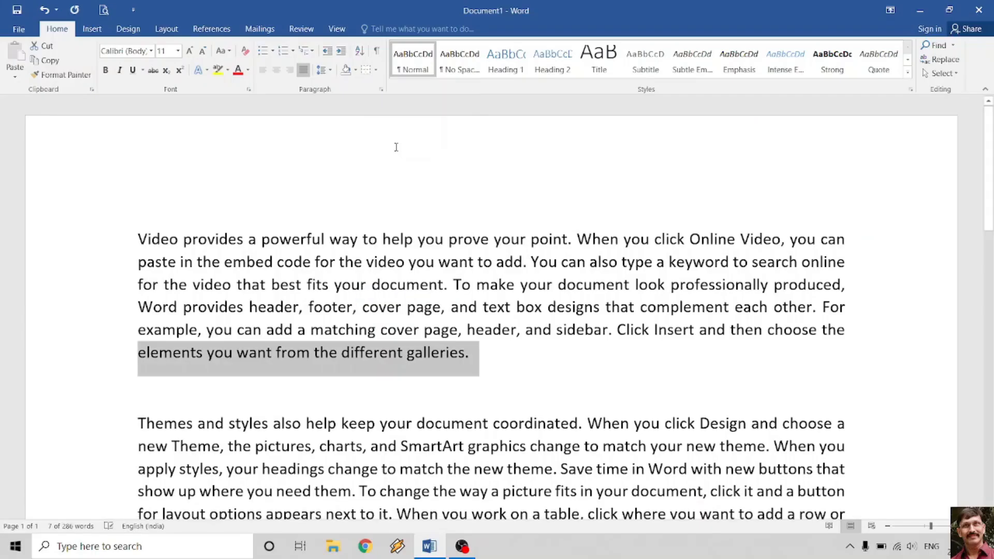
left_click(532, 319)
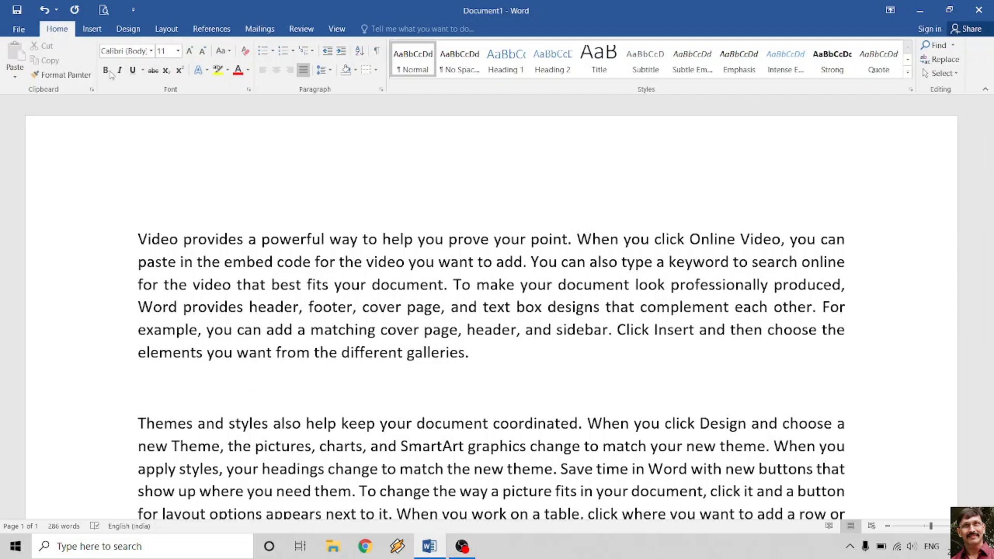
left_click(377, 72)
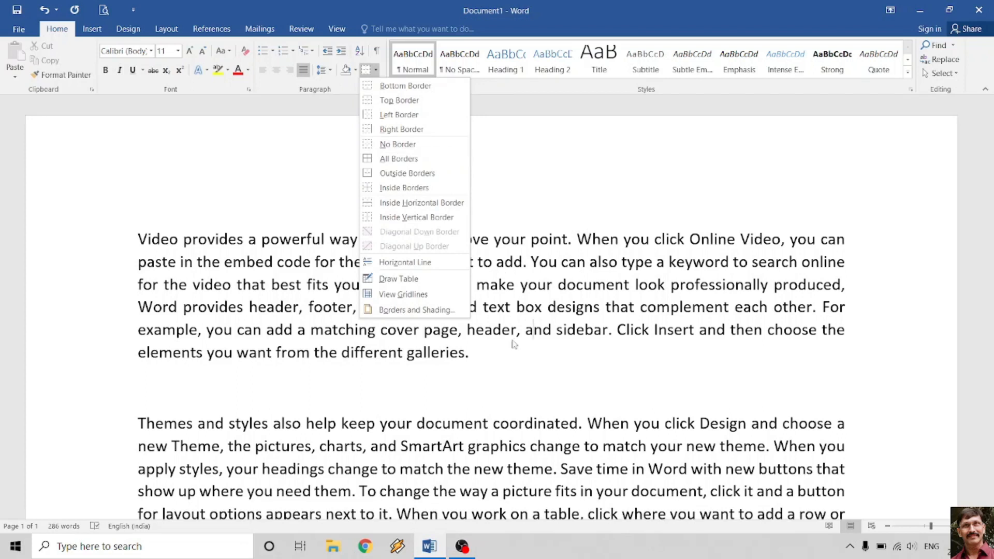
left_click(498, 355)
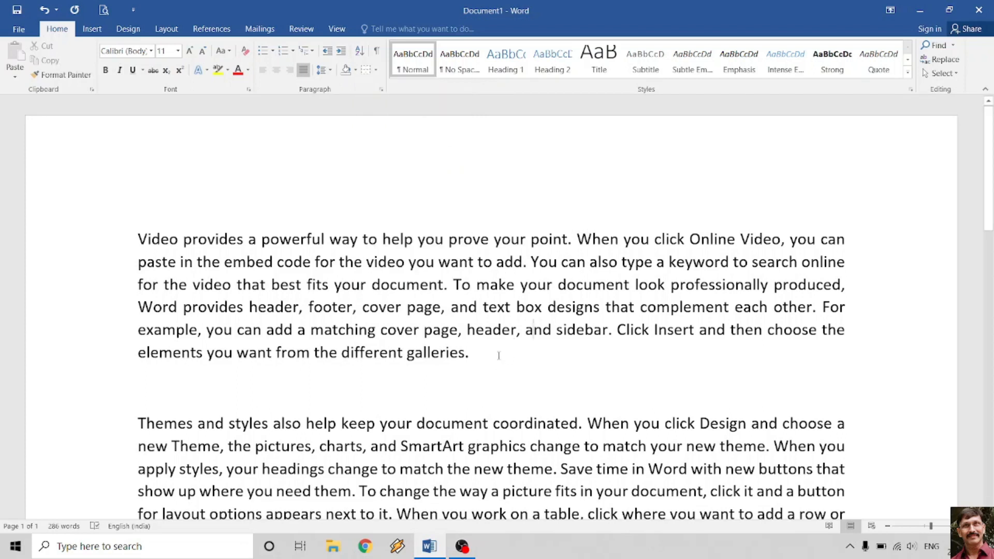
- Add a double line under the 'Themes and styles' paragraph by typing ====
scroll(499, 355, "down", 3)
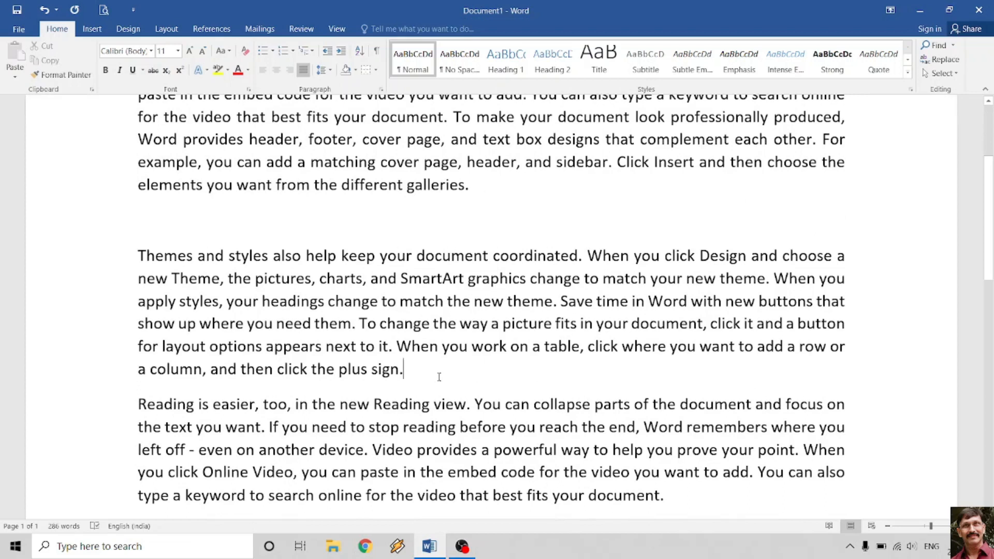
left_click(439, 377)
key("Return")
type("=")
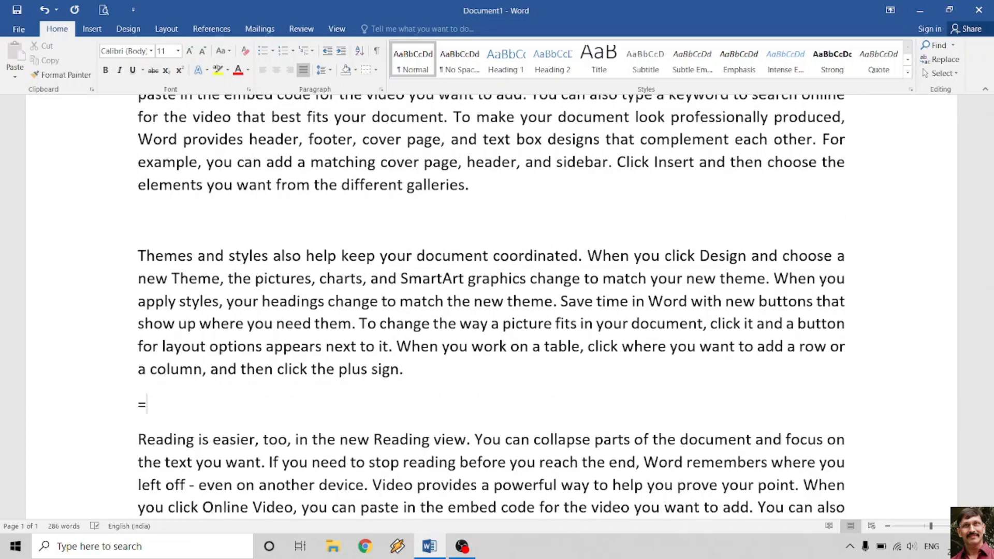
type("===")
key("Return")
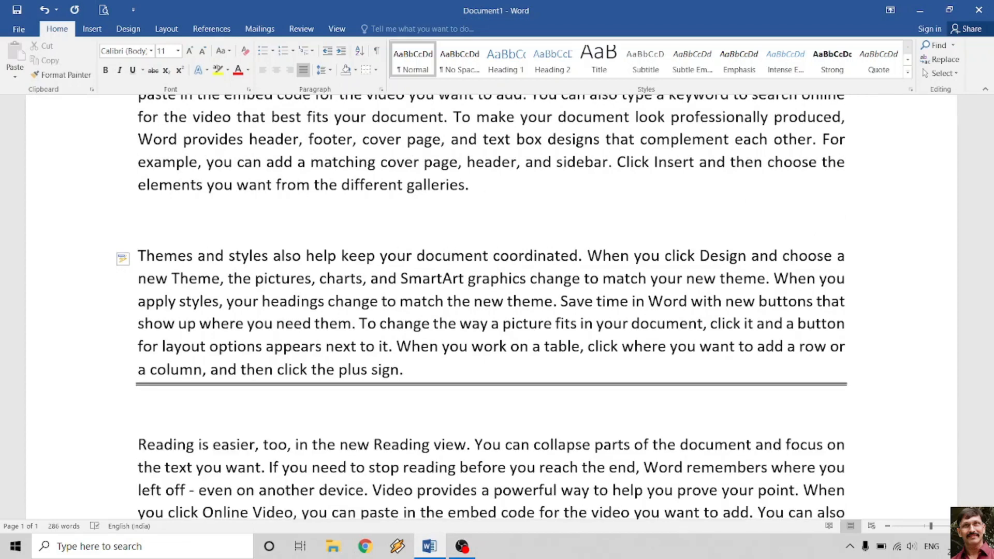
- Apply No Border to the Themes paragraph's last line, removing its double line
left_click(96, 372)
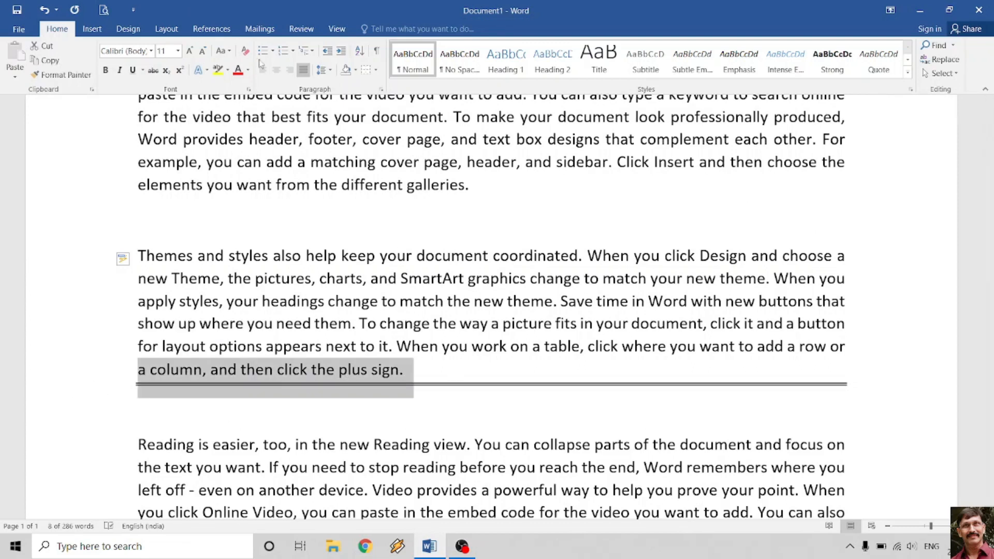
left_click(376, 71)
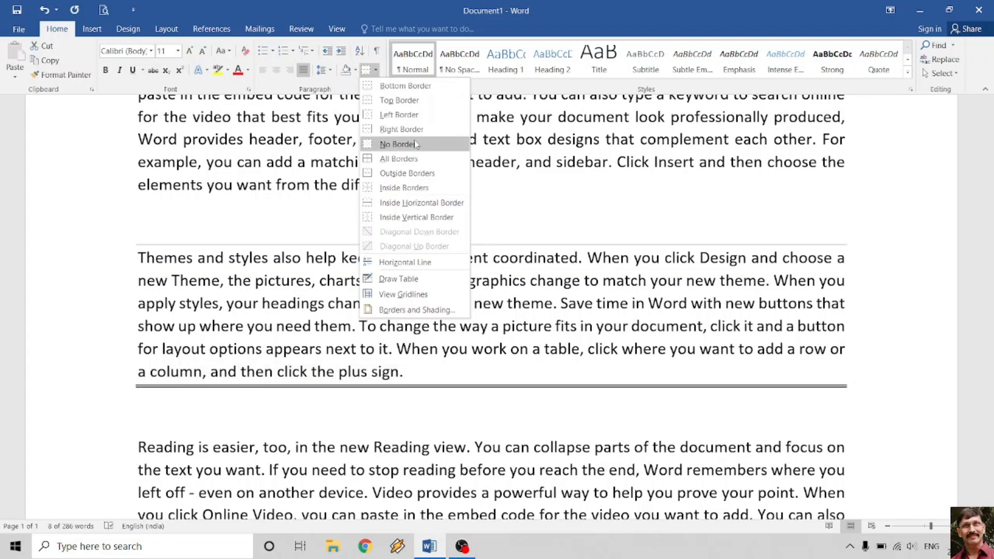
left_click(416, 144)
left_click(426, 389)
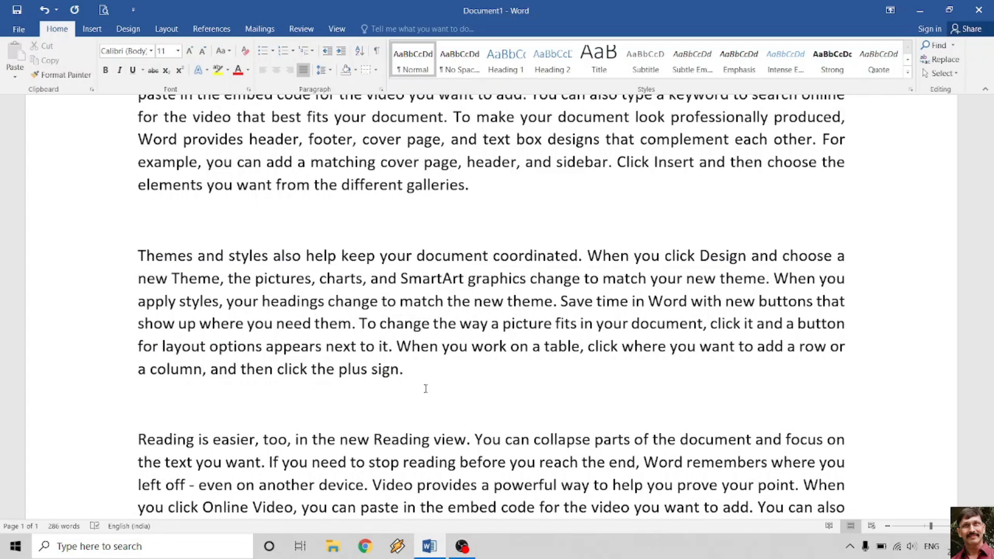
scroll(426, 388, "down", 3)
left_click(415, 359)
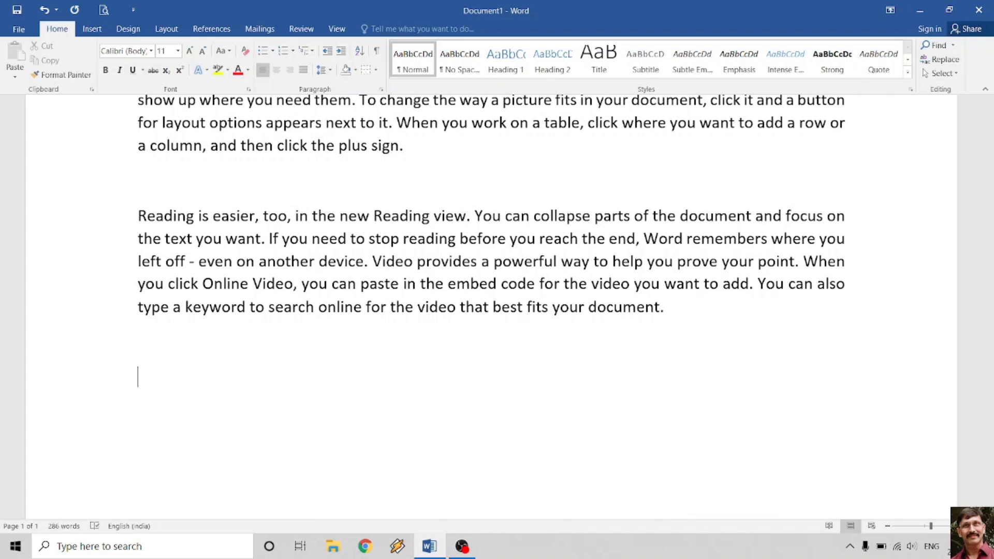
- Type the note 'Home - Paragraph - Borders - No Borders' below the last paragraph
type("Home - Pa")
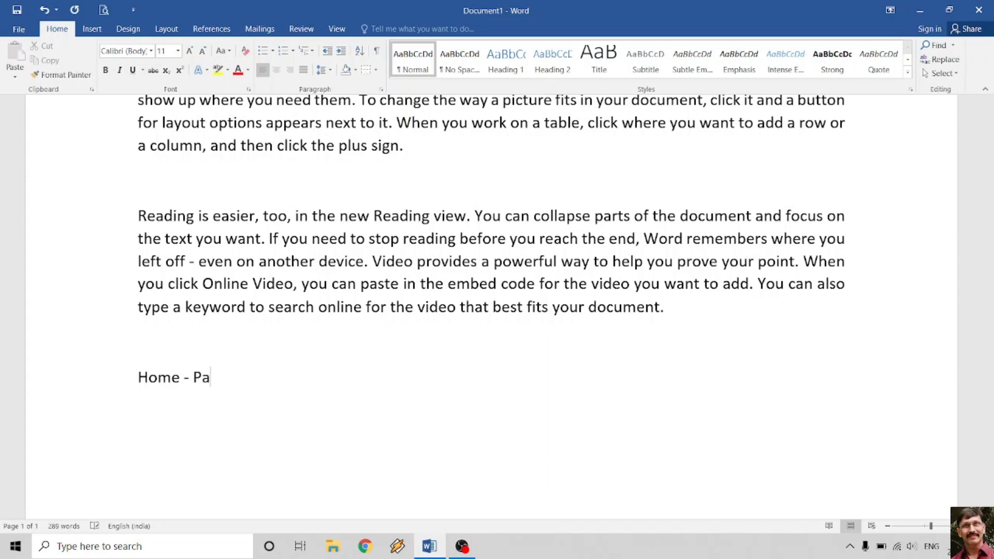
type("ragraph =")
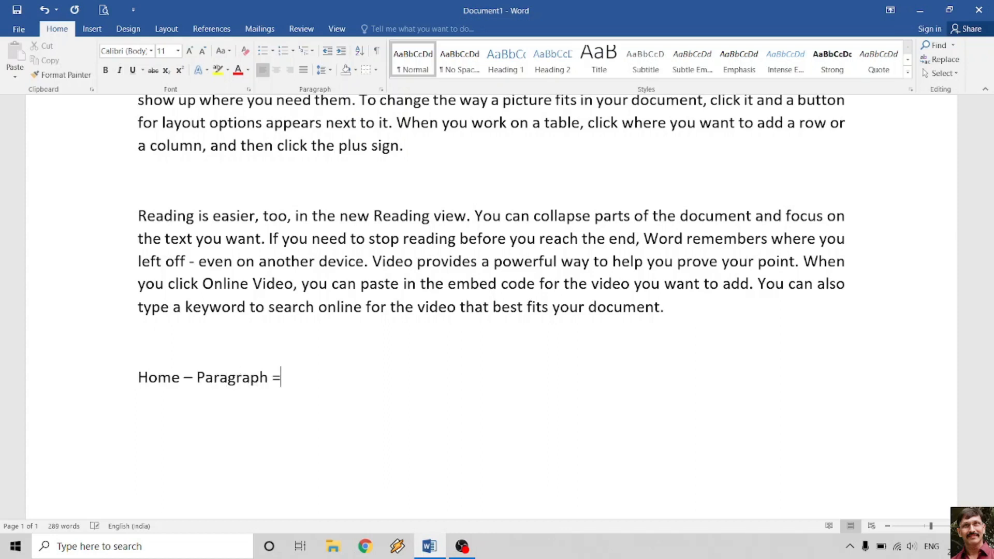
type("- No")
key("BackSpace")
key("BackSpace")
type("Borders - No")
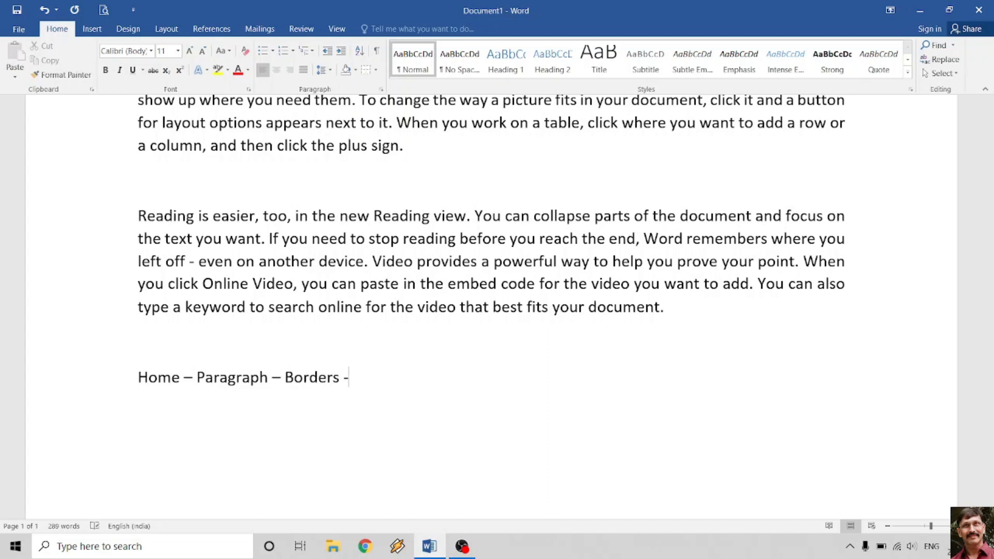
type(" Borders")
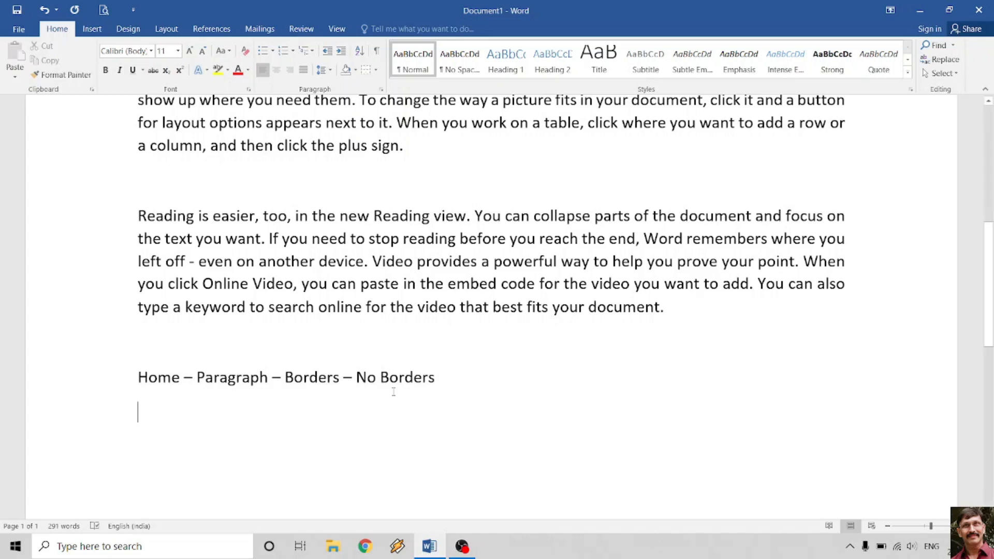
- Replace the dash after Home with an AutoCorrect arrow (-->), comparing with undo and redo
left_click(190, 380)
key("BackSpace")
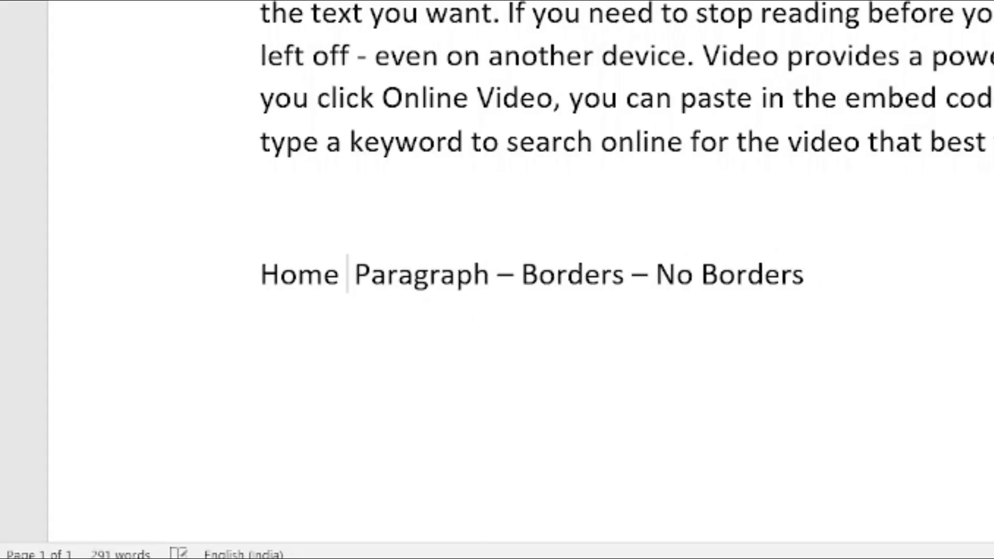
type("--")
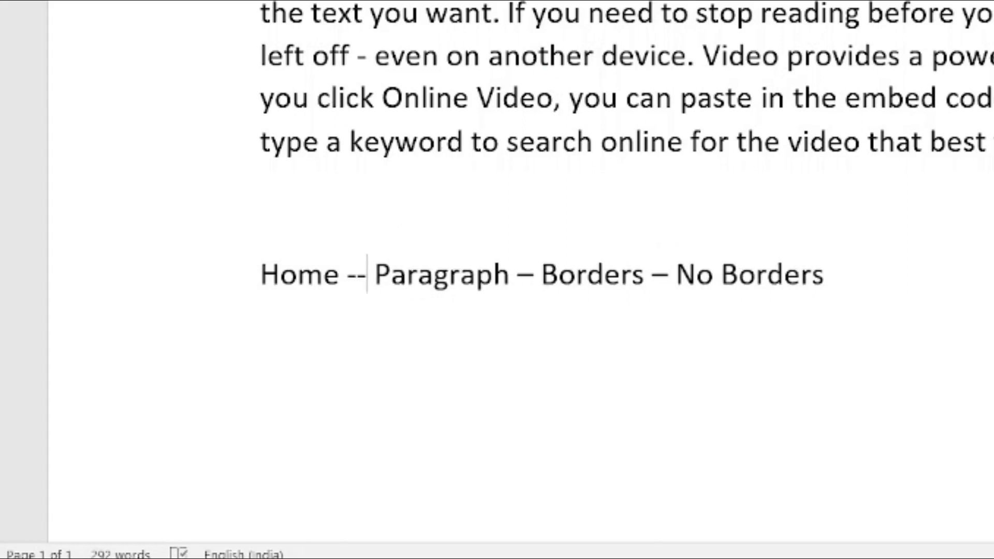
type(">")
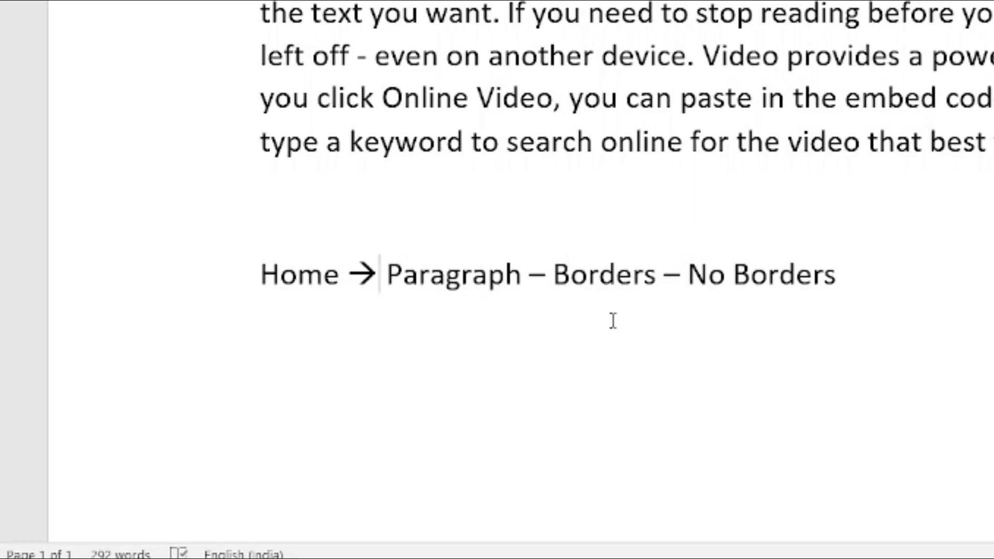
key("ctrl+z")
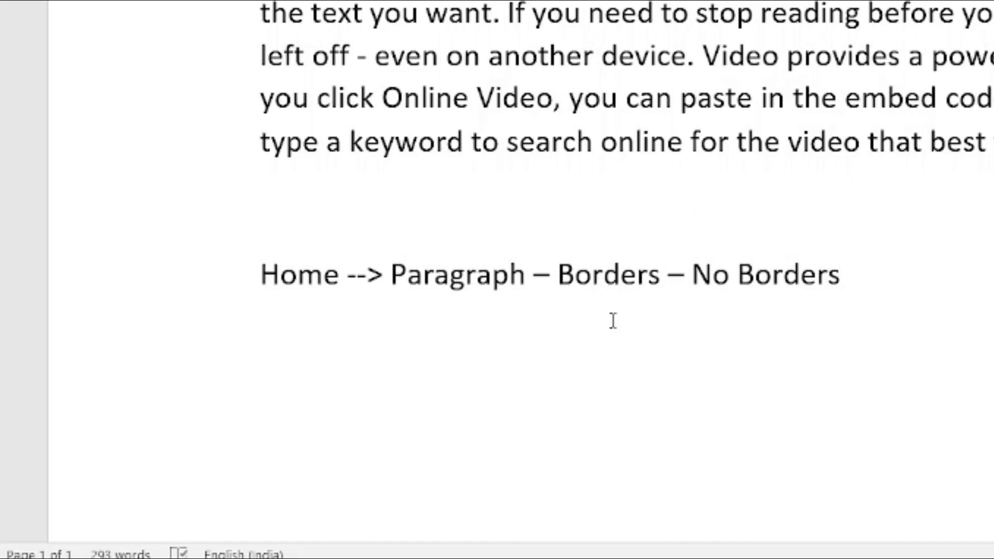
key("ctrl+y")
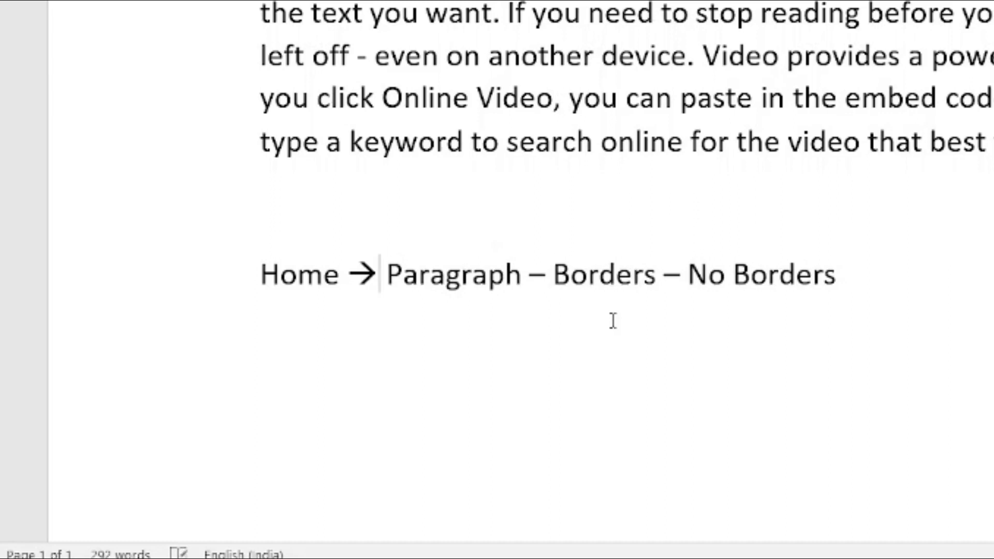
- Replace the dash before Borders with an arrow and delete the dash before No Borders
key("Right")
key("Right")
key("Right")
key("Right")
key("Right")
key("Right")
key("Right")
key("Right")
key("Right")
key("Right")
key("Right")
key("Right")
key("BackSpace")
type("-->")
key("Right")
key("Right")
key("Right")
key("Right")
key("Right")
key("Right")
key("Right")
key("Right")
key("Right")
key("Right")
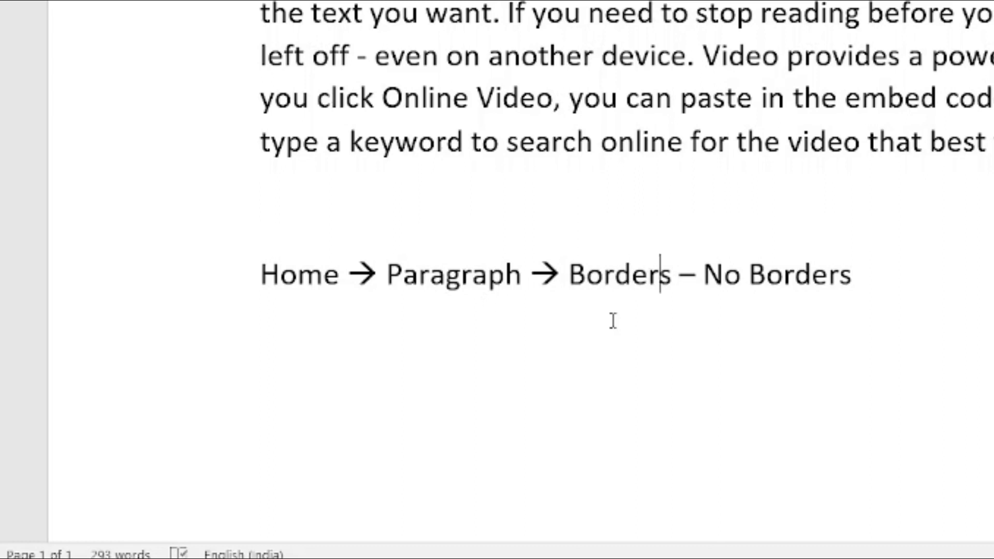
key("BackSpace")
type("-->")
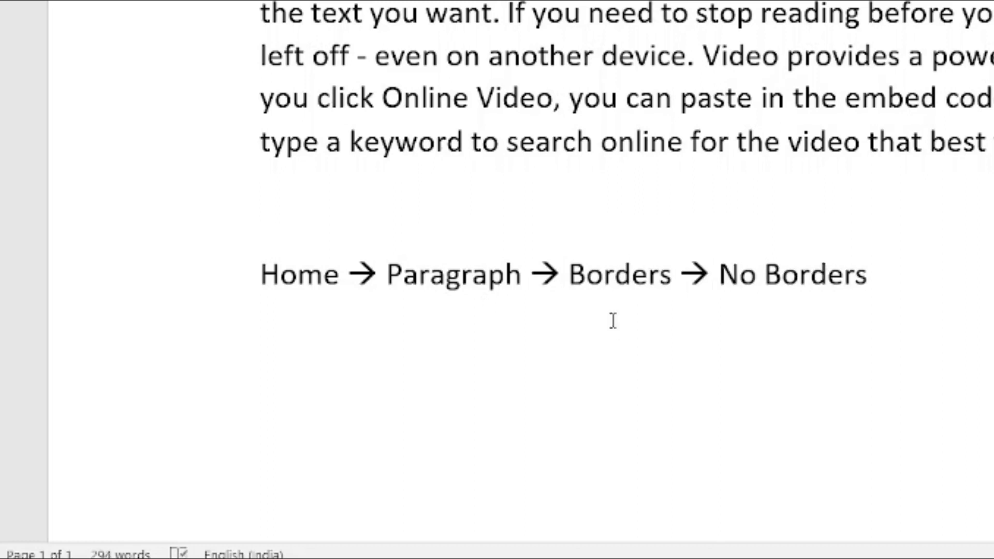
- Below the note, add a thin left arrow (<--) and a bold right arrow (==>) on new lines
left_click(918, 270)
key("Return")
key("Tab")
key("BackSpace")
key("Return")
type("<--")
key("Return")
type("==")
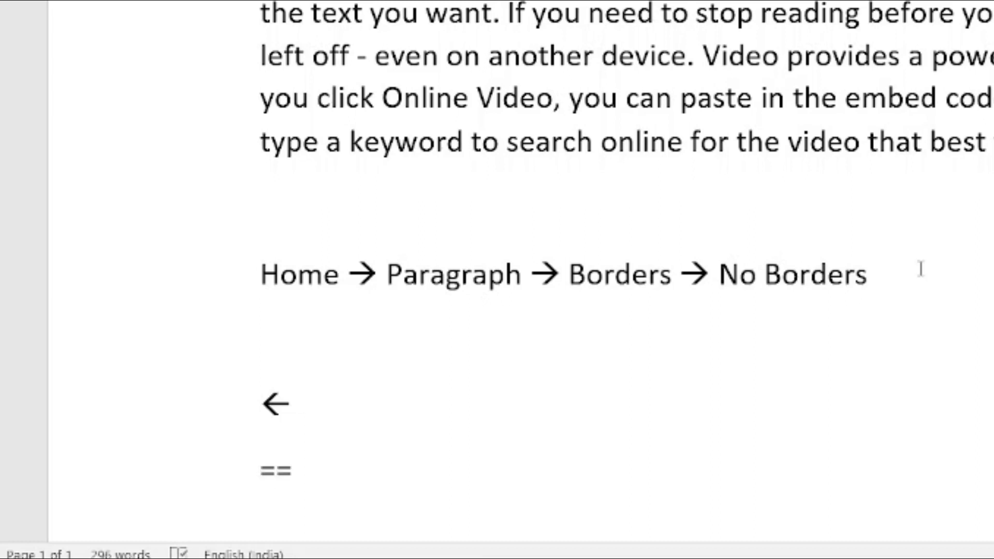
type(">")
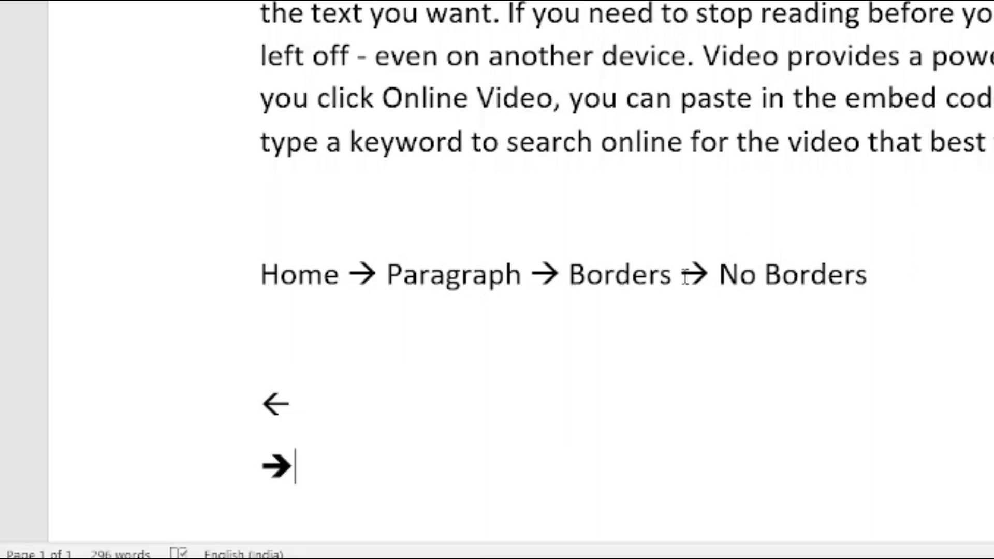
- Replace the arrow between Paragraph and Borders with a bold arrow (==>), then add a bold left arrow (<==)
double_click(541, 279)
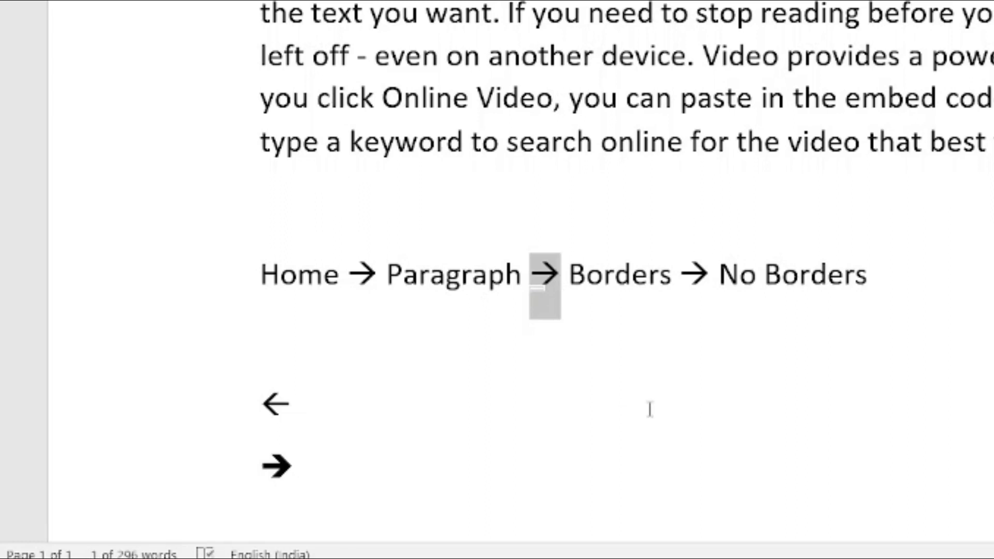
key("Delete")
type("==")
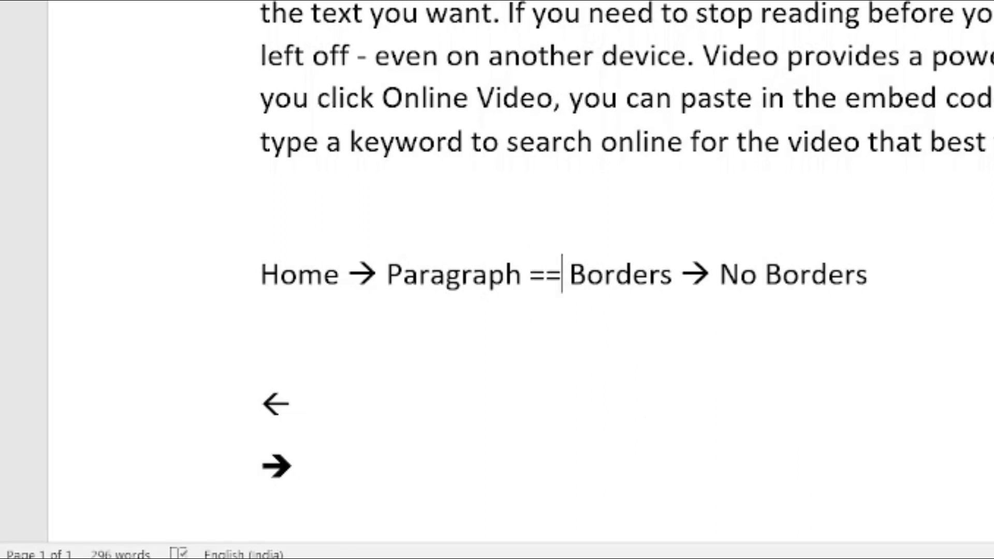
type(">")
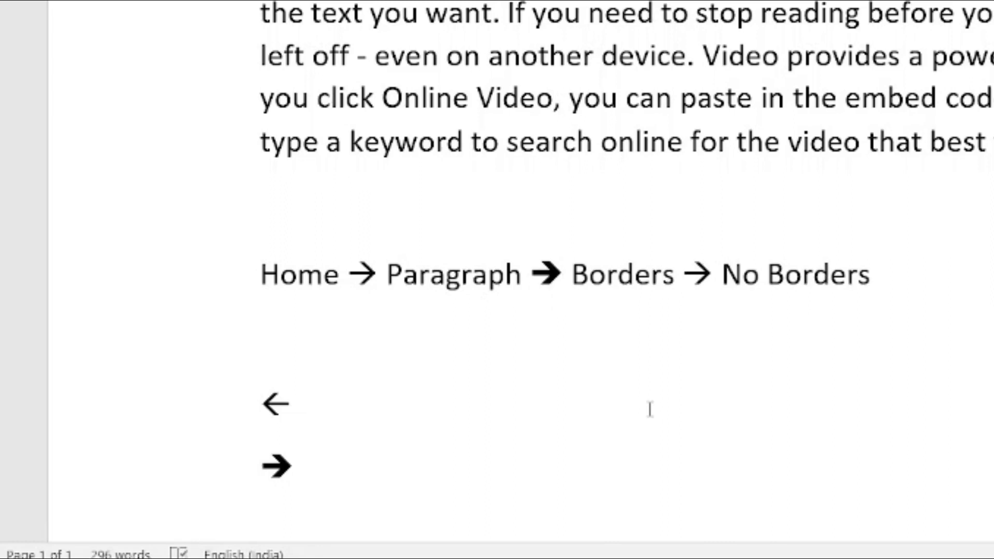
scroll(570, 415, "down", 4)
left_click(270, 311)
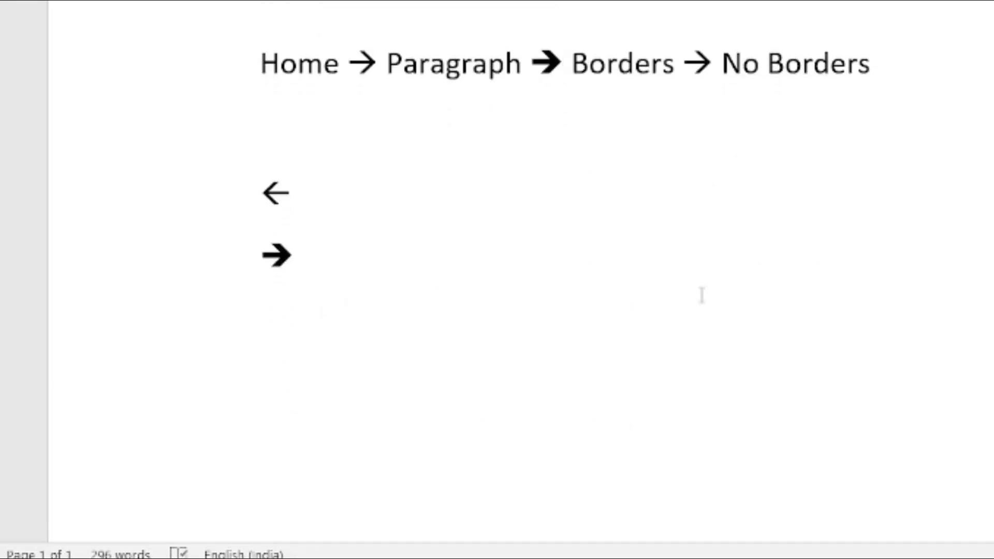
type("<==")
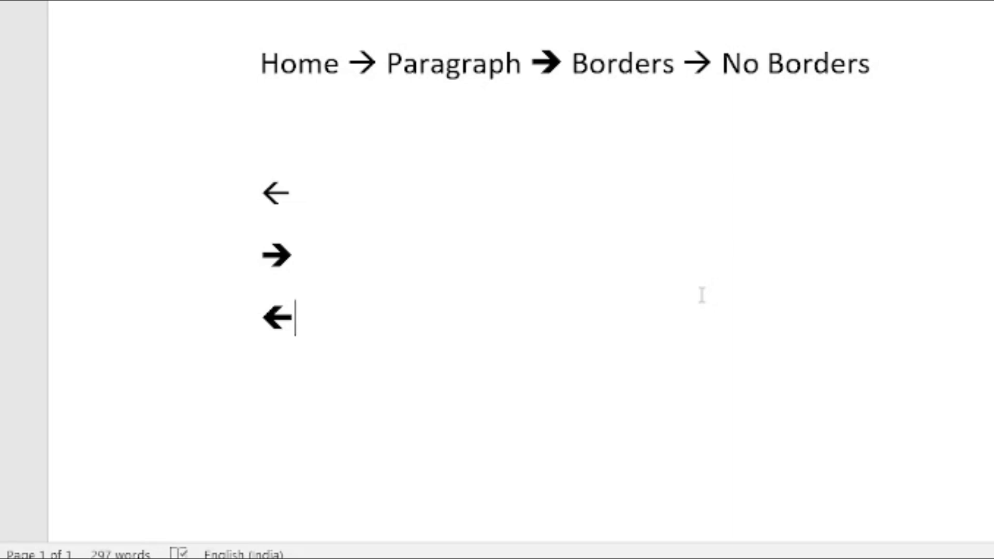
- Type <=> below the bold left arrow so it becomes ⇔, then delete it and retype it lower down
key("Return")
type("<=")
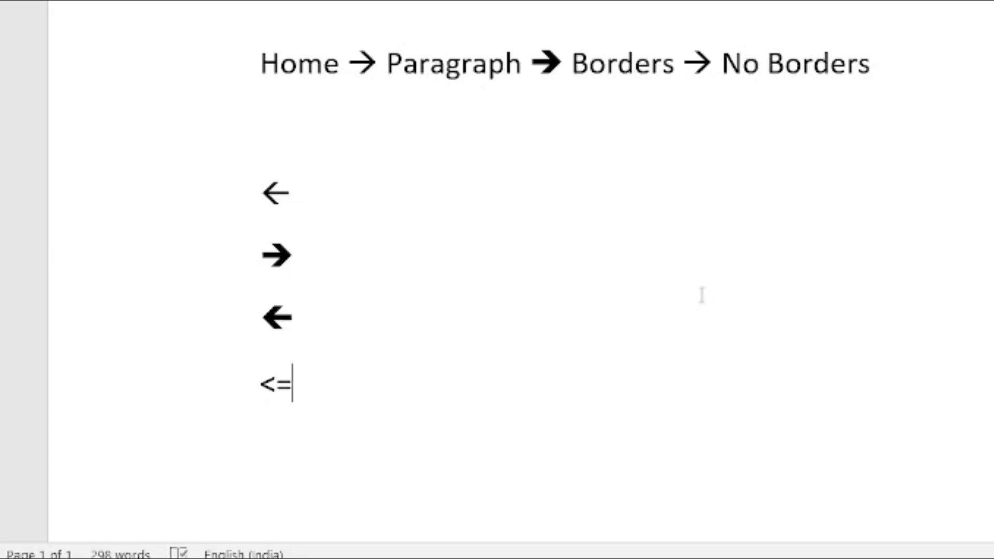
type(">")
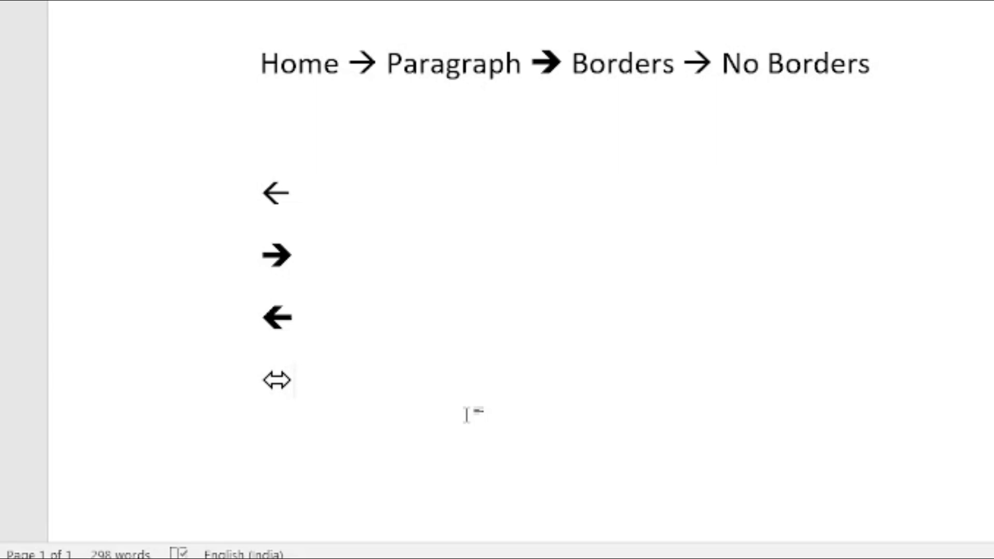
key("BackSpace")
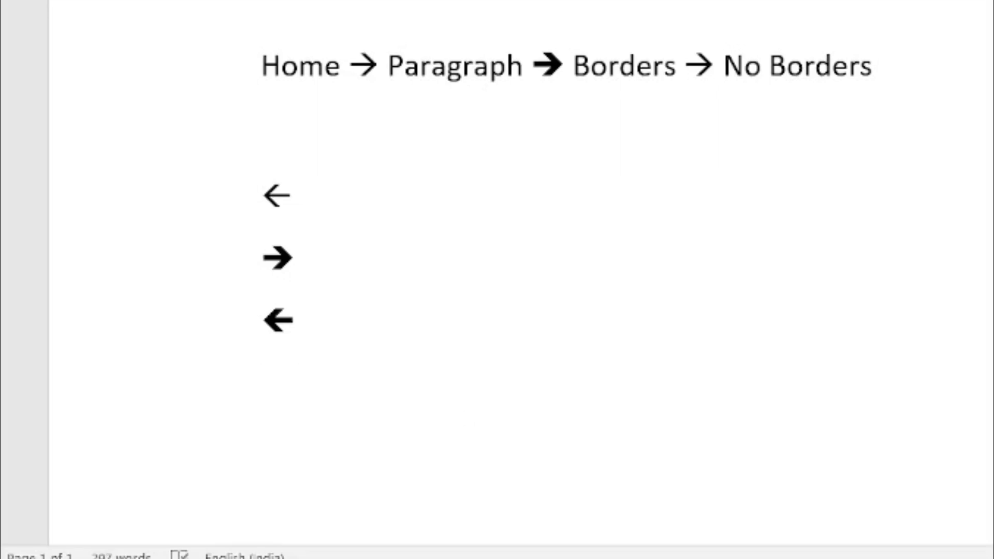
key("Return")
key("Return")
type("<=>")
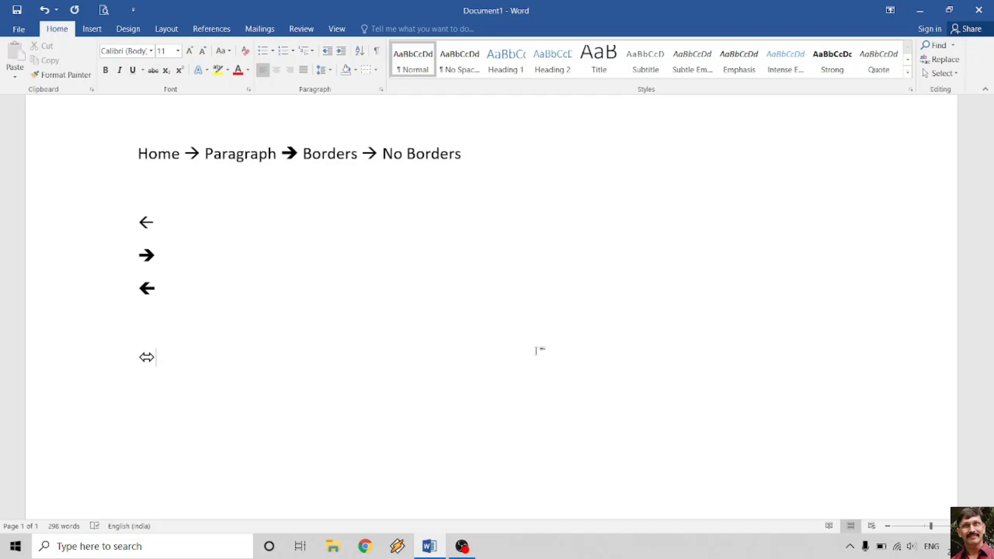
- Type RAm, Sita and LAxman on separate lines below the double arrow
key("Return")
key("Return")
type("RAm")
key("Return")
type("Sita")
key("Return")
type("LAxman")
key("Return")
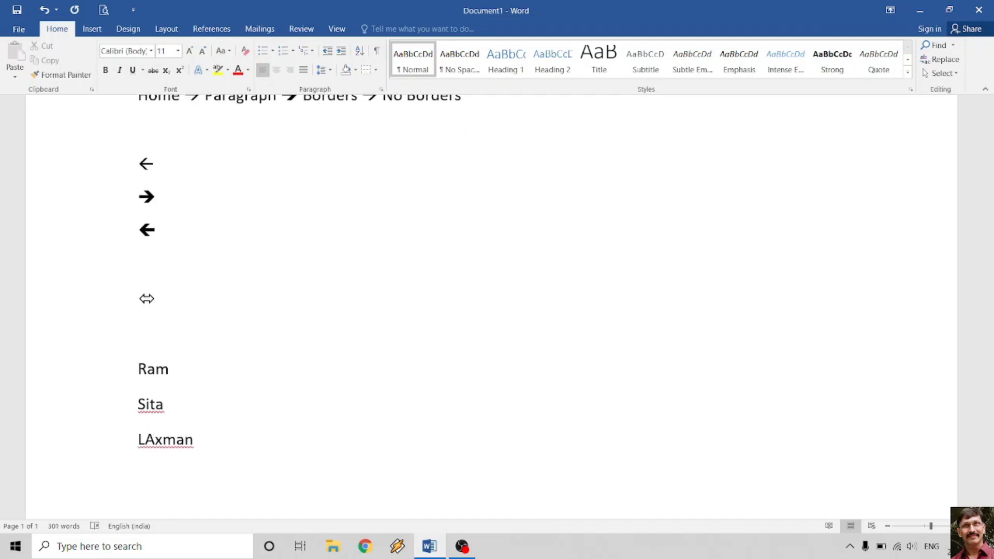
- Remove the trailing empty line, fix LAxman to Laxman, and select the Ram line
key("BackSpace")
key("Left")
key("Left")
key("Left")
key("Left")
key("BackSpace")
type("a")
scroll(492, 305, "down", 3)
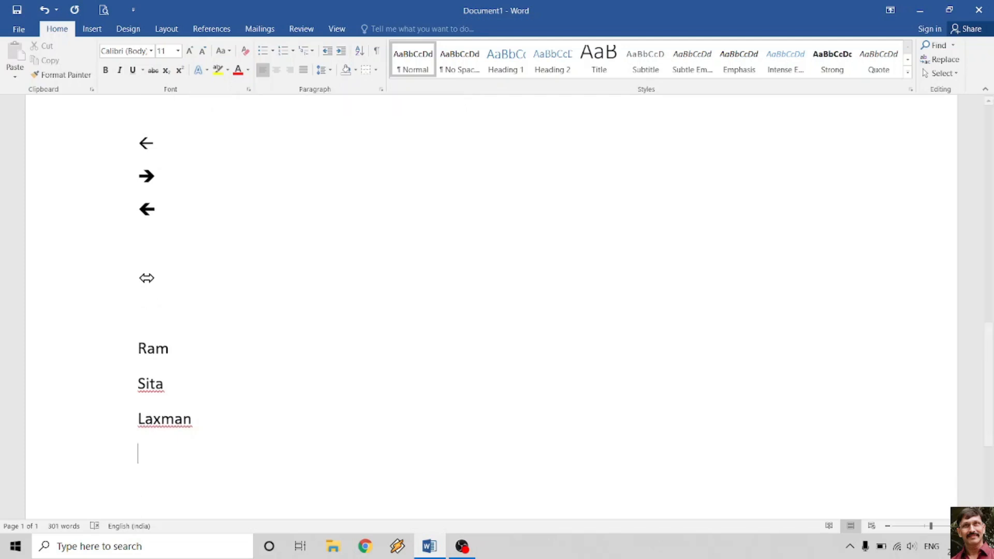
scroll(328, 278, "down", 3)
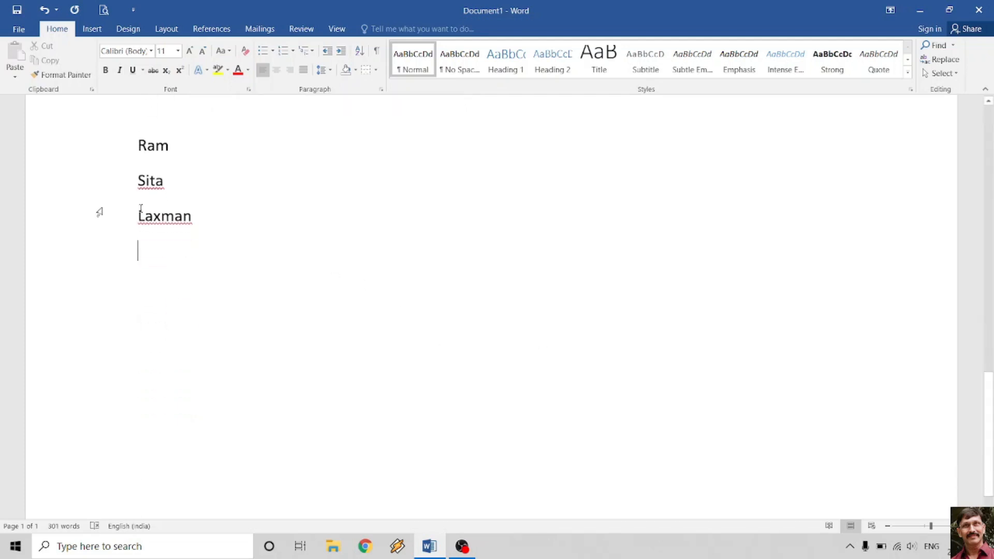
left_click(107, 151)
key("ctrl+c")
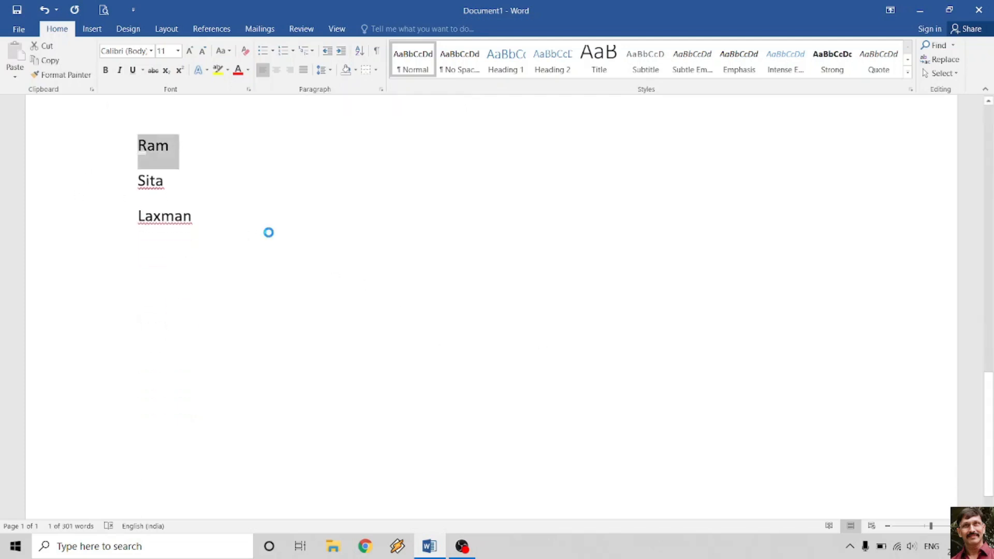
- Paste Ram below Laxman, then copy Sita and paste it below the second Ram
left_click(156, 256)
key("ctrl+v")
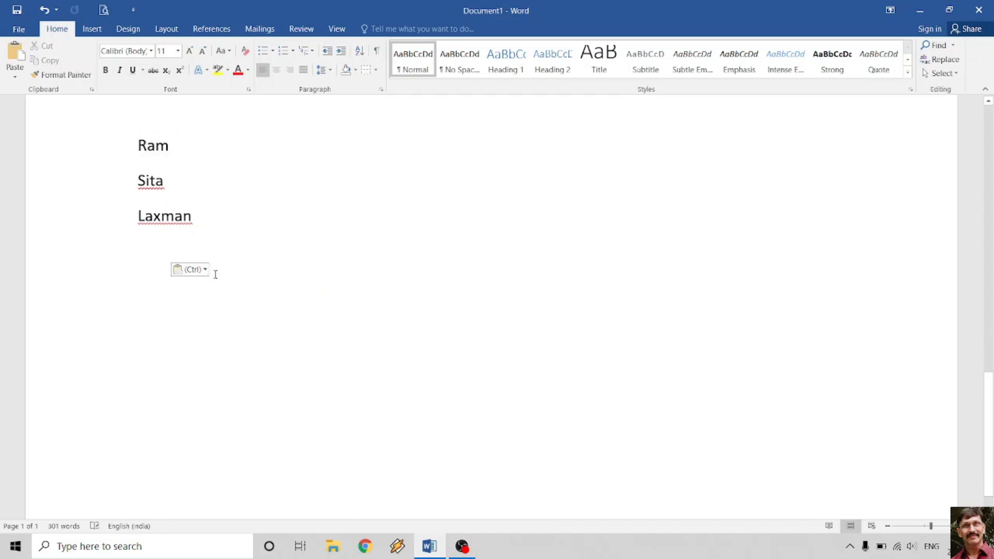
left_click(112, 187)
key("ctrl+c")
left_click(155, 285)
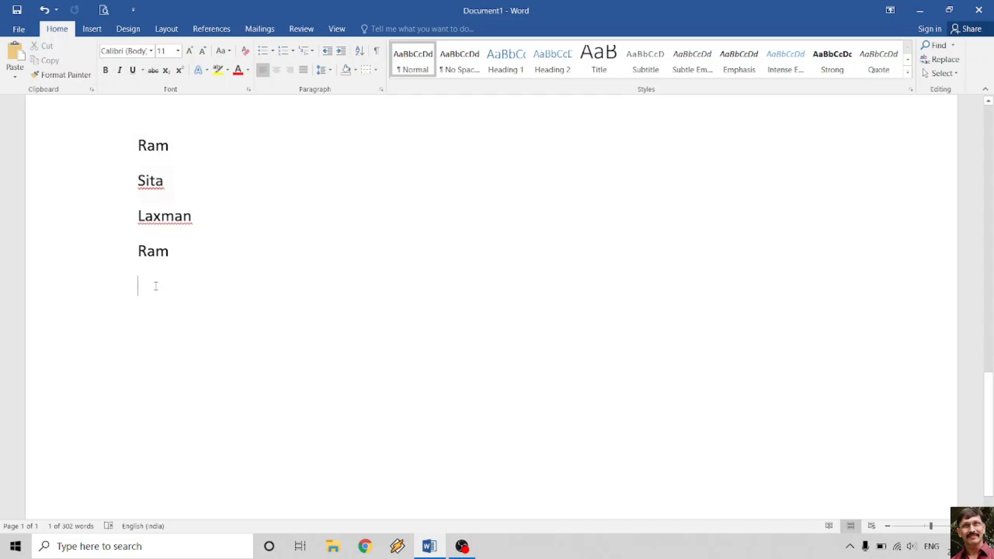
key("ctrl+v")
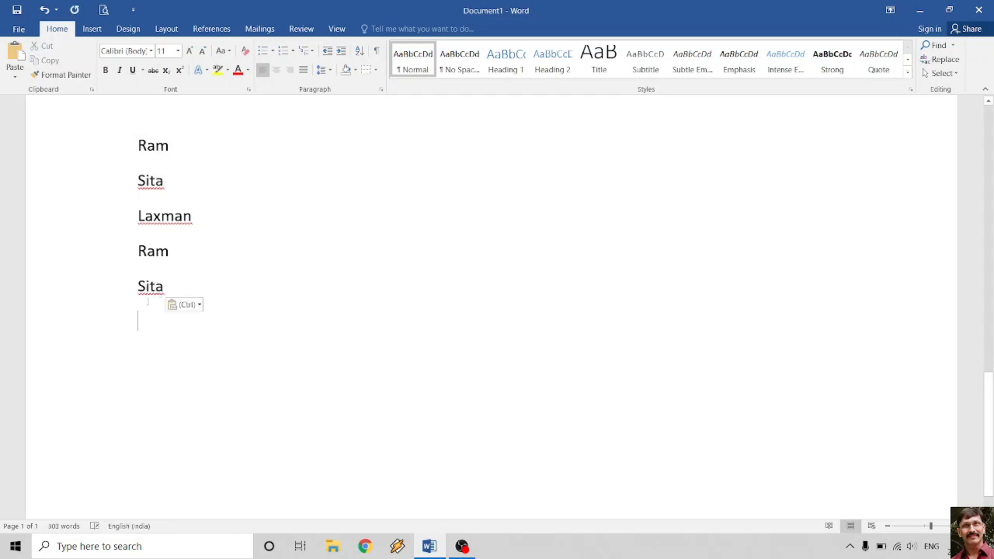
- Copy Laxman and paste it twice, add another Sita, then select the five duplicated lines
left_click(102, 223)
key("ctrl+c")
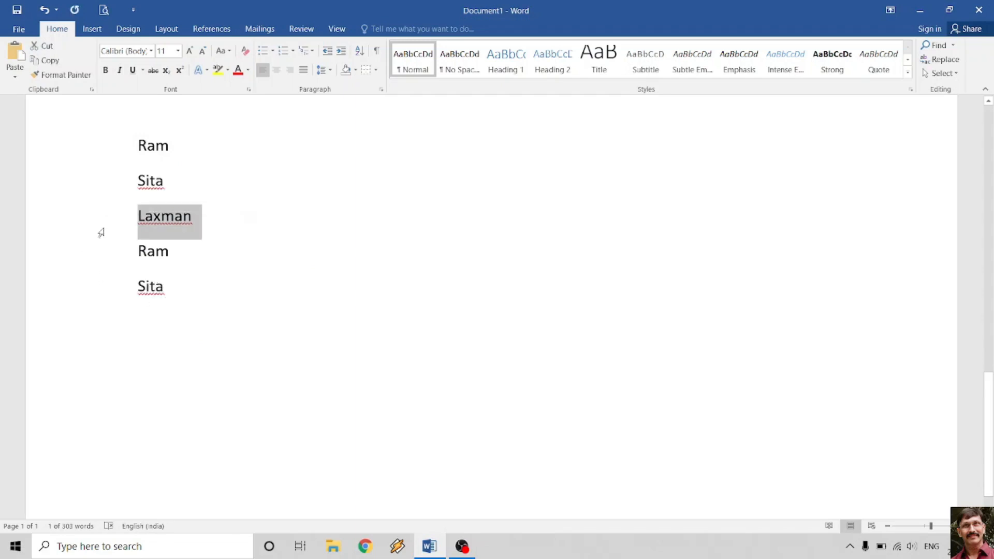
left_click(155, 326)
key("ctrl+v")
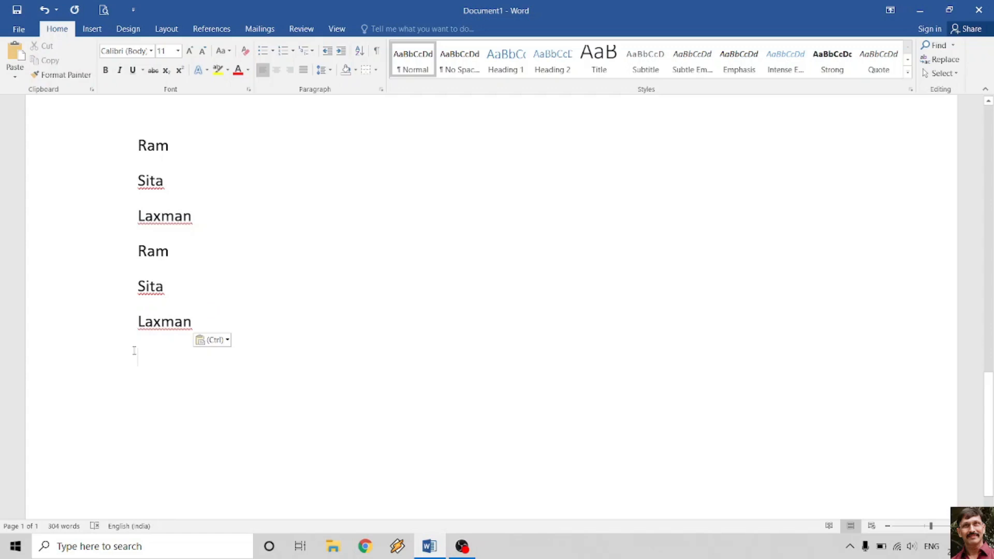
key("ctrl+v")
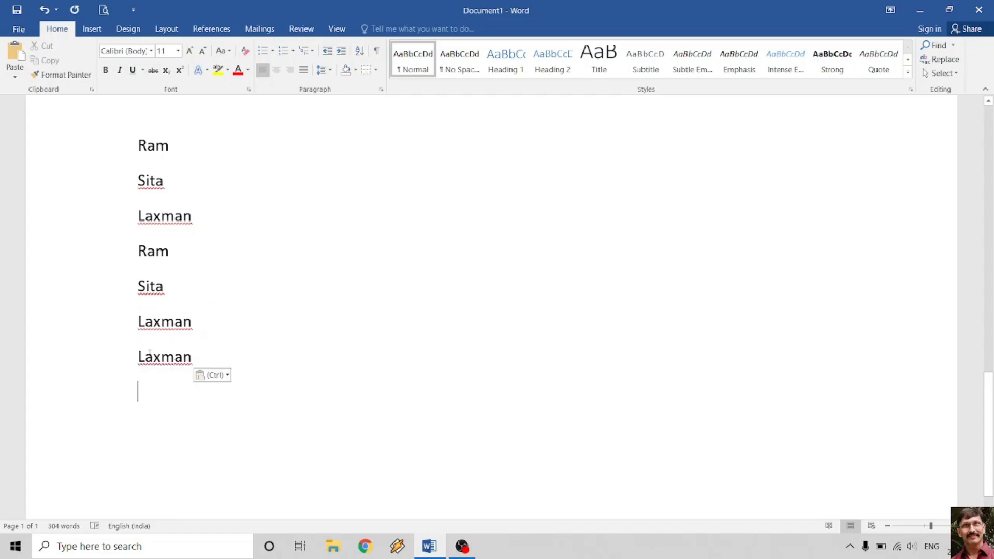
left_click(118, 288)
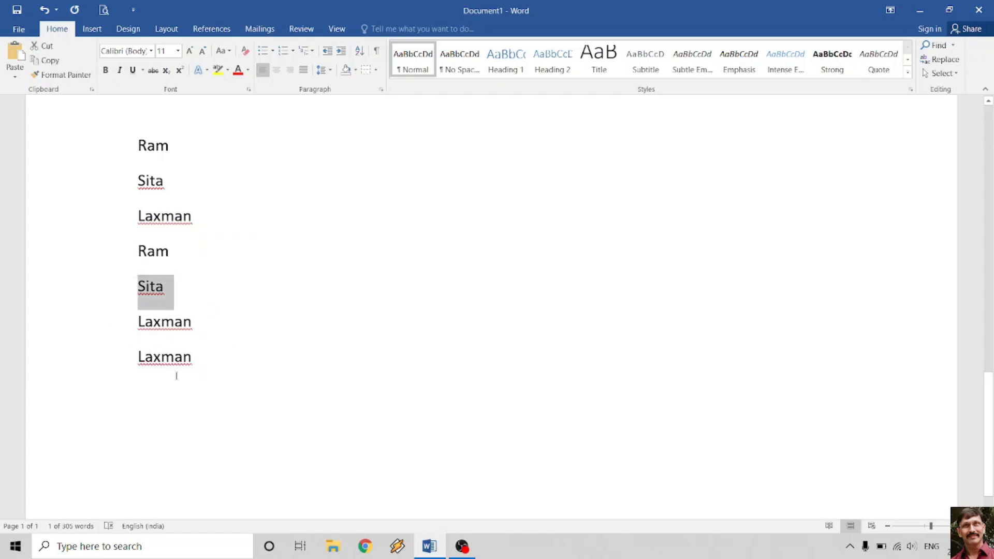
left_click(167, 402)
key("ctrl+v")
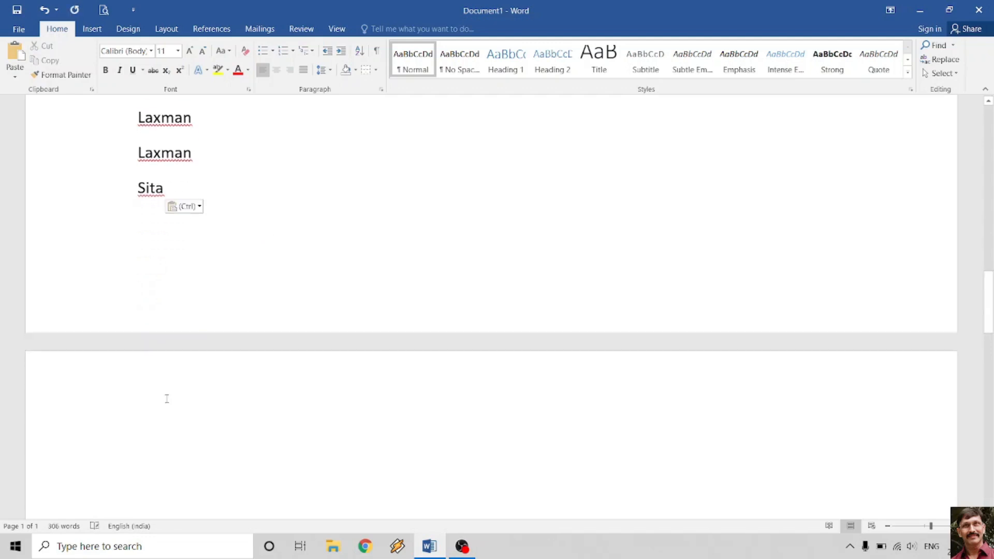
scroll(225, 316, "up", 4)
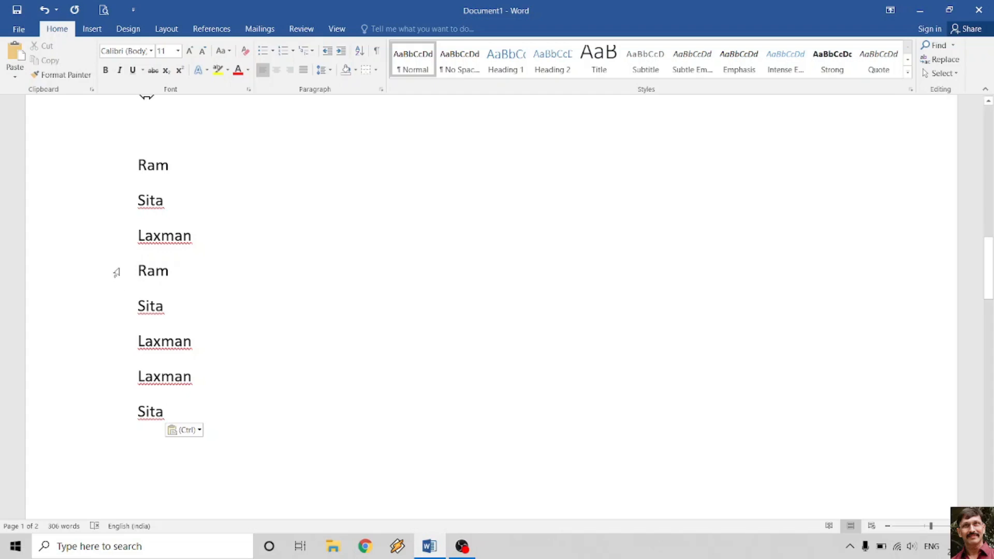
left_click_drag(116, 273, 120, 424)
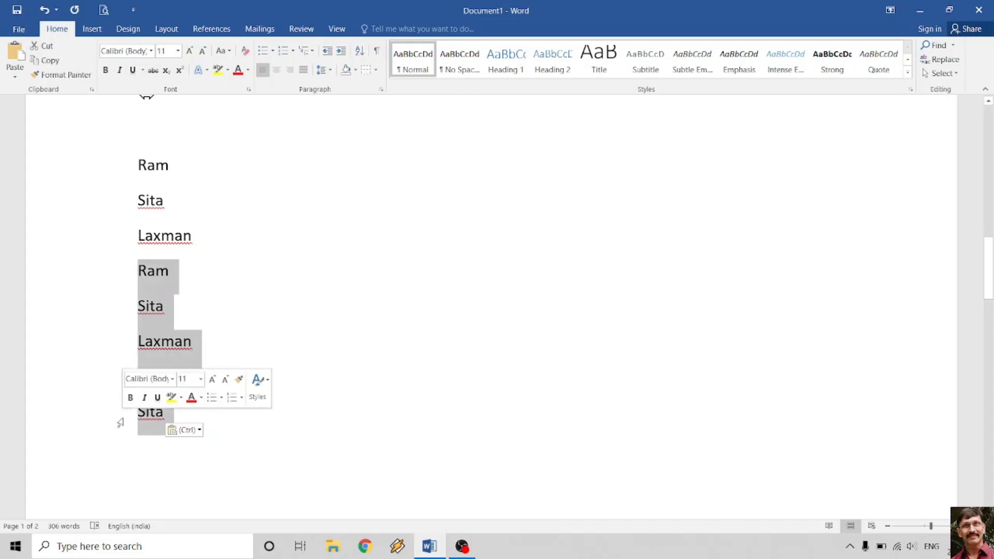
- Delete the duplicated lines, open the Clipboard pane, and copy Ram and Laxman into it
key("Delete")
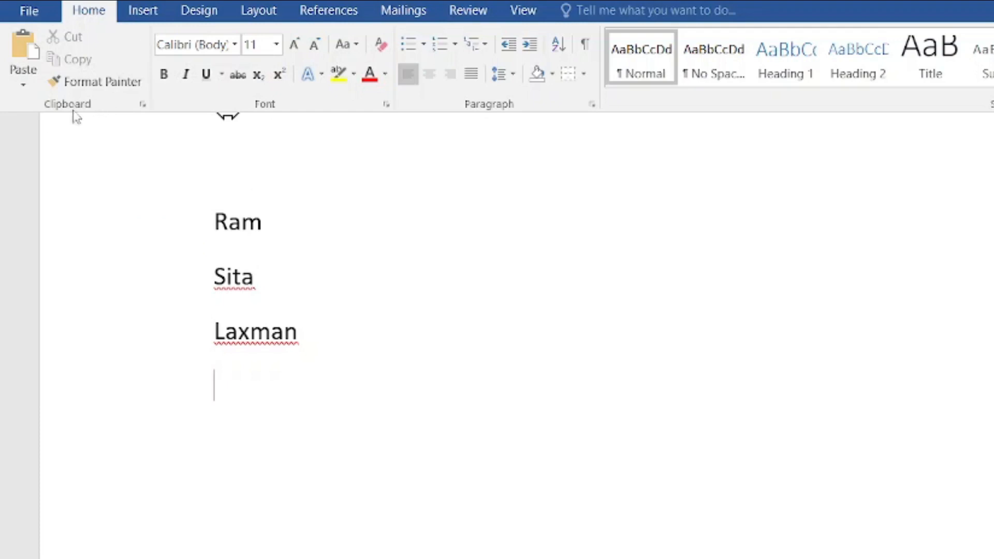
left_click(142, 105)
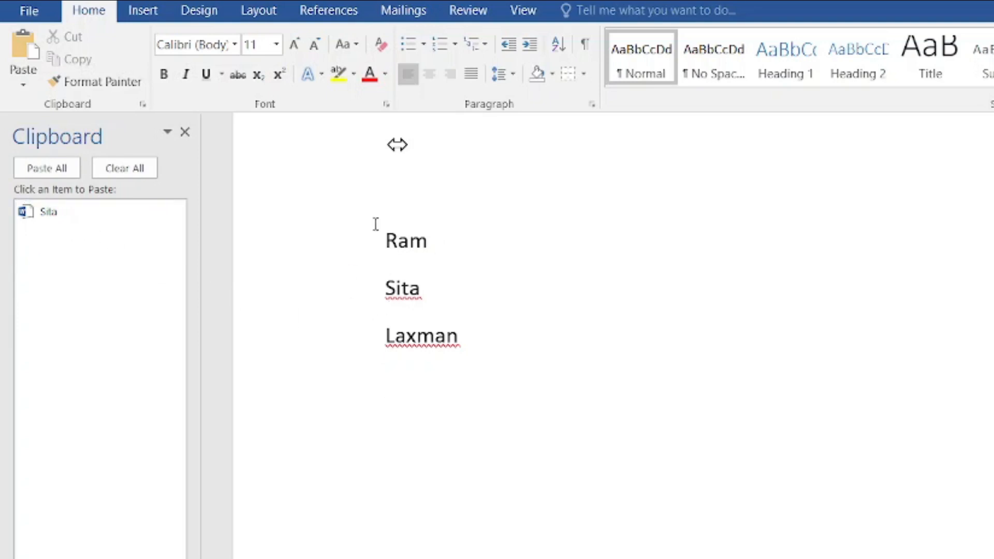
left_click(326, 251)
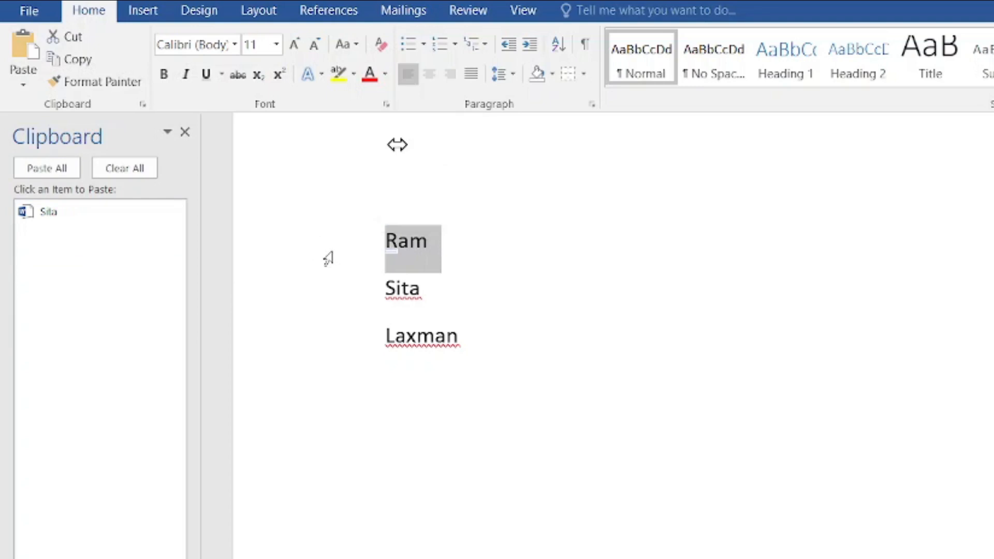
key("ctrl+c")
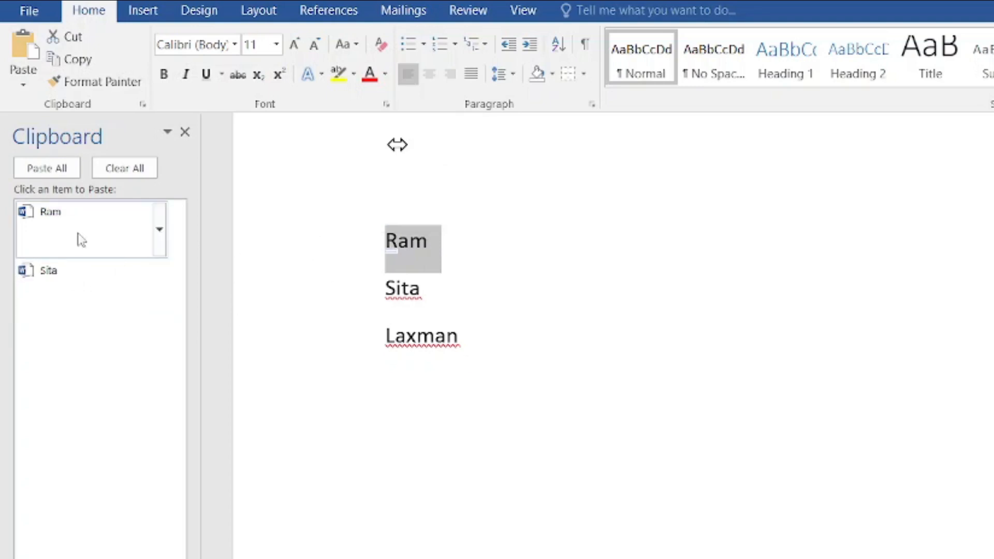
left_click(295, 351)
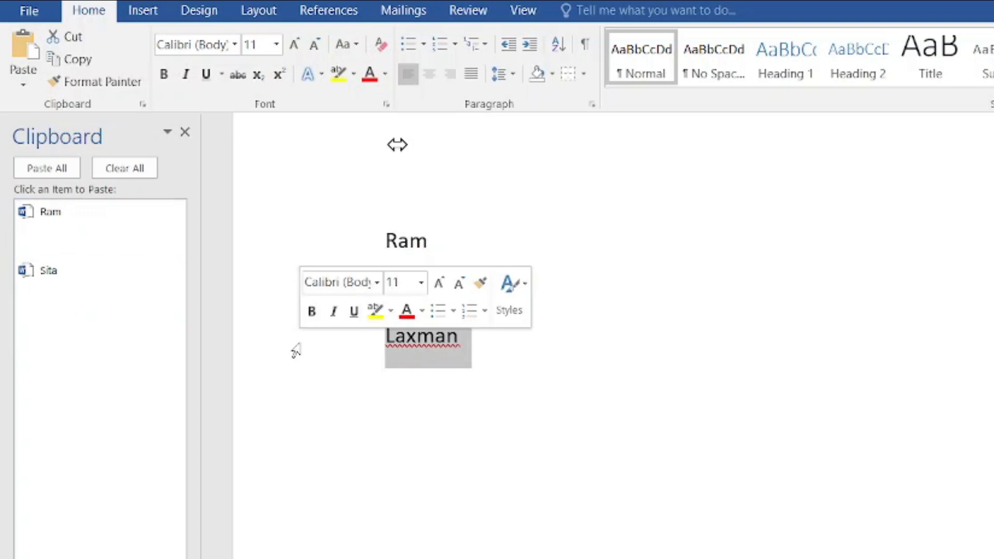
key("ctrl+c")
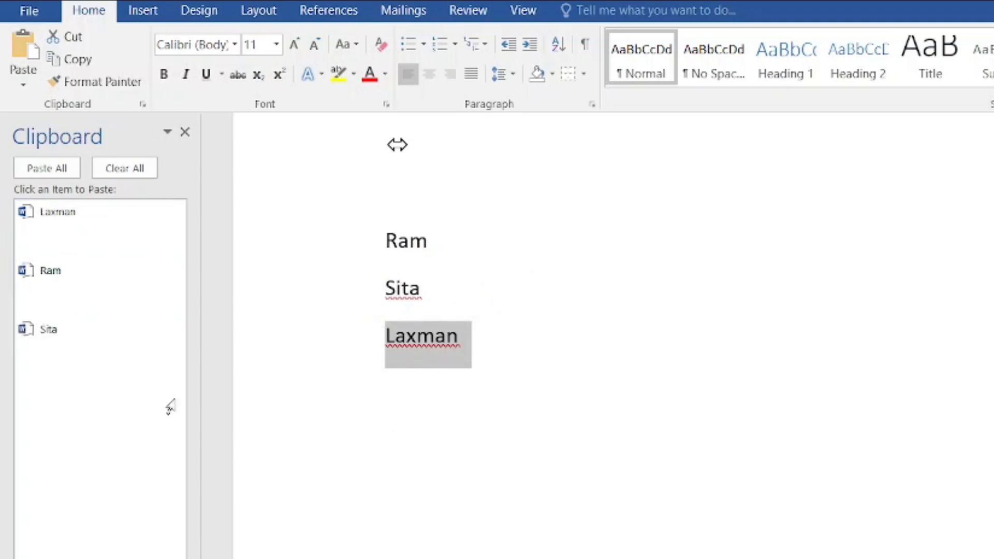
- From the Clipboard pane, paste Sita twice, Laxman, Ram, Laxman, Sita, Ram and Laxman on new lines
left_click(431, 413)
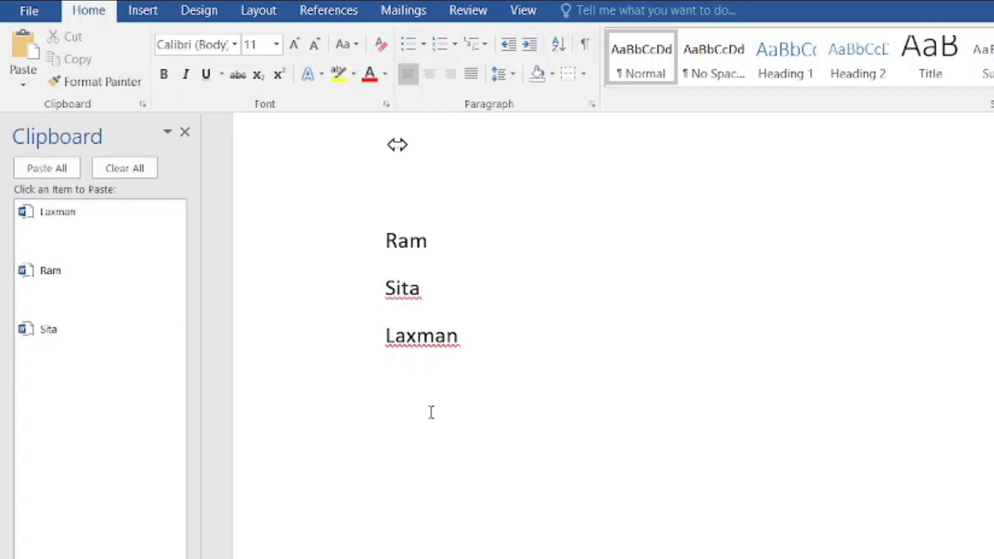
left_click(52, 340)
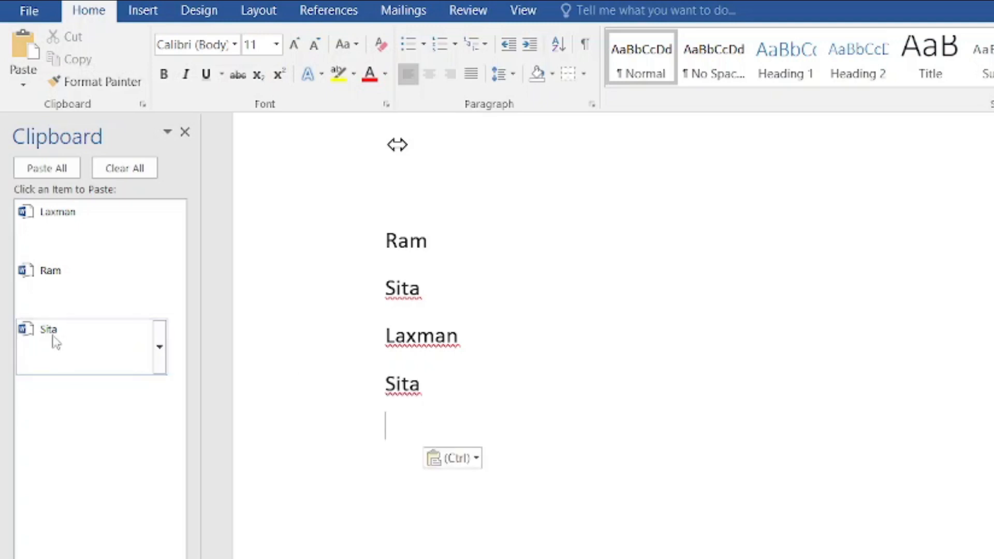
left_click(55, 341)
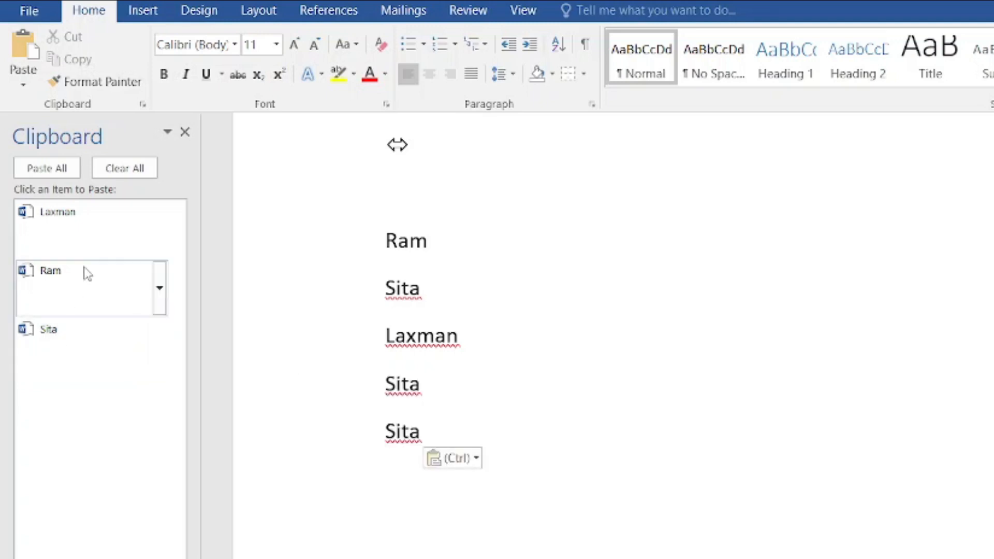
left_click(83, 240)
left_click(53, 207)
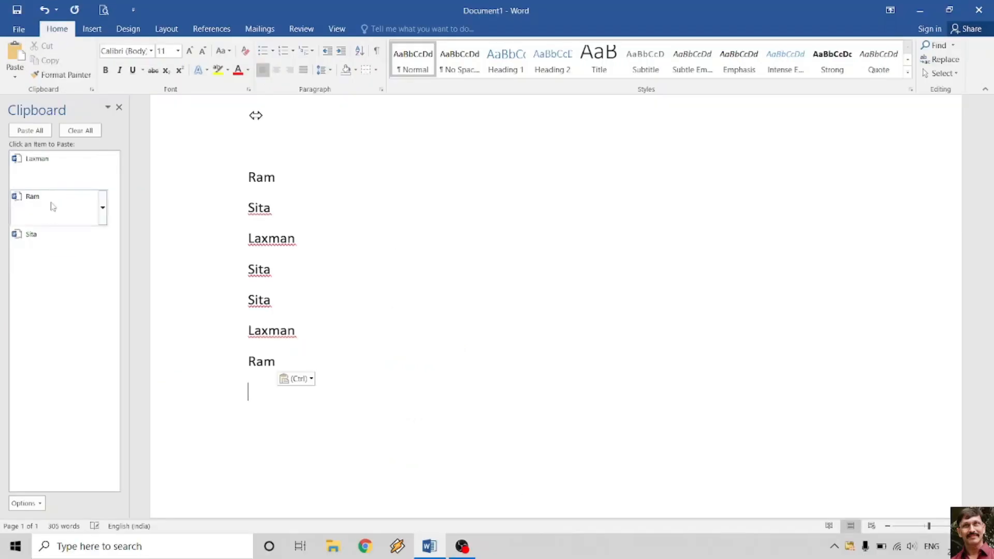
left_click(53, 174)
left_click(49, 235)
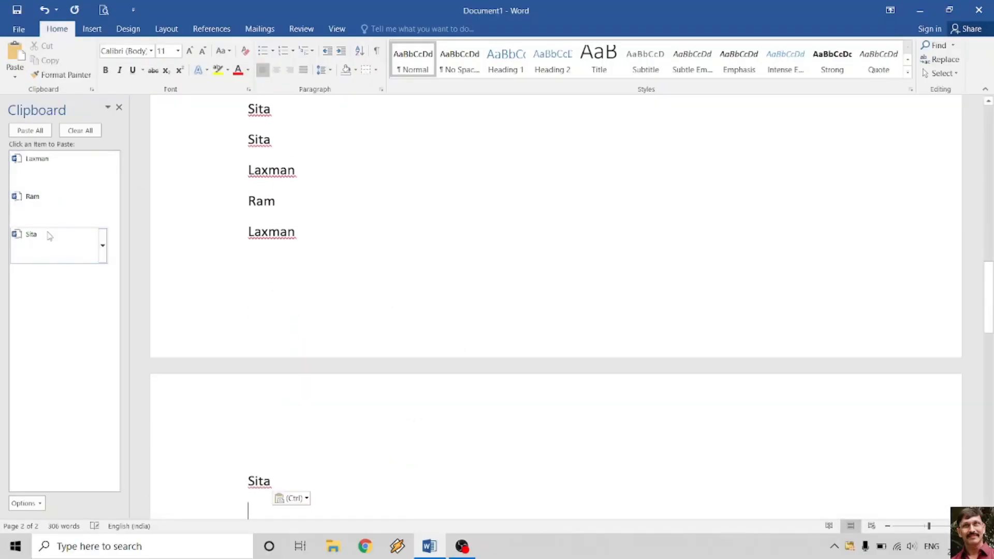
left_click(47, 201)
left_click(51, 167)
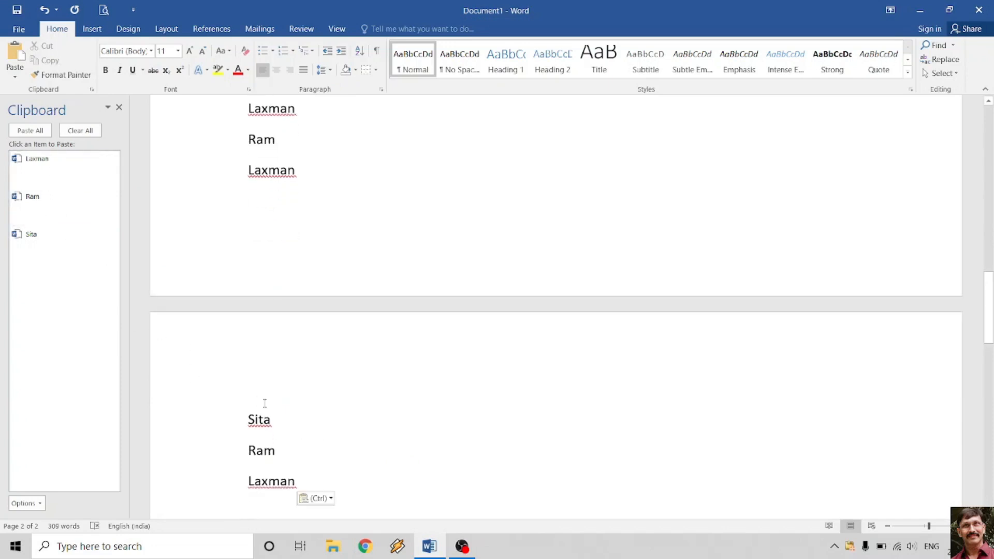
scroll(298, 412, "down", 2)
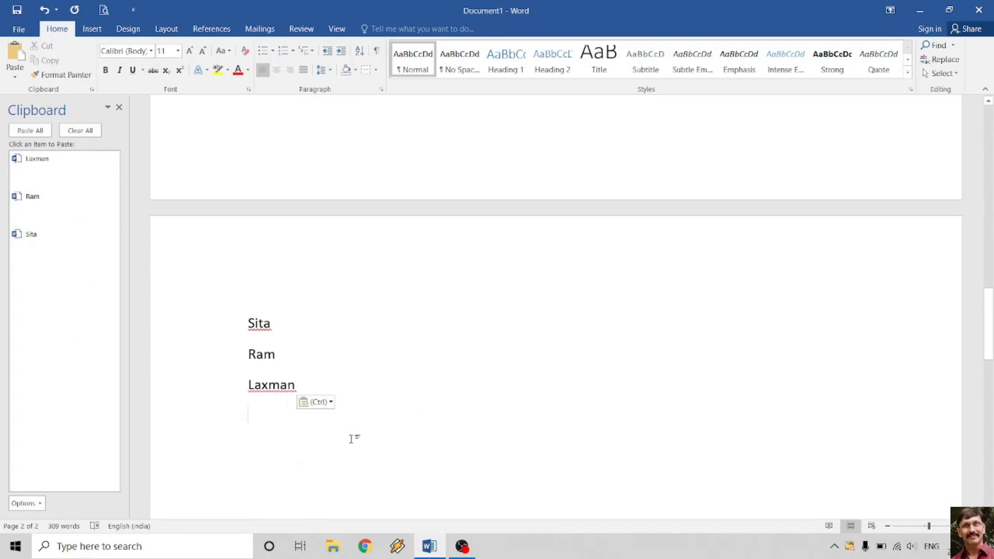
- Type Nayan and Taksh on new lines and copy each into the clipboard collection
type("Nayan")
key("Return")
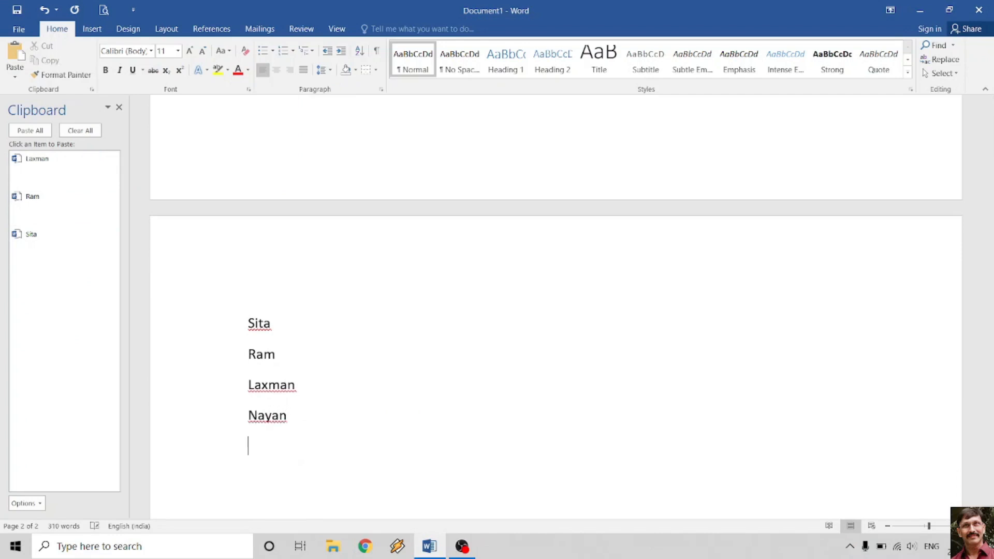
left_click(216, 414)
key("ctrl+c")
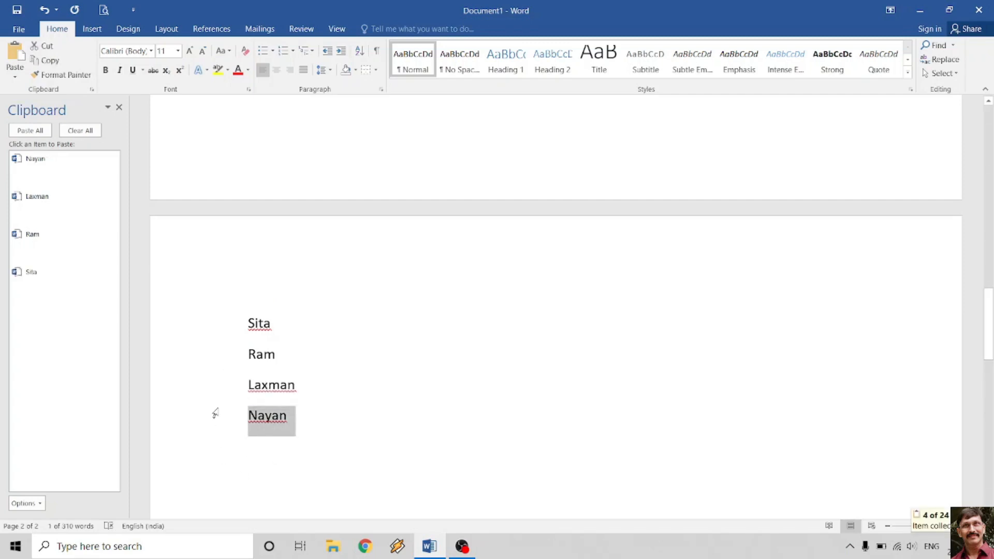
left_click(292, 458)
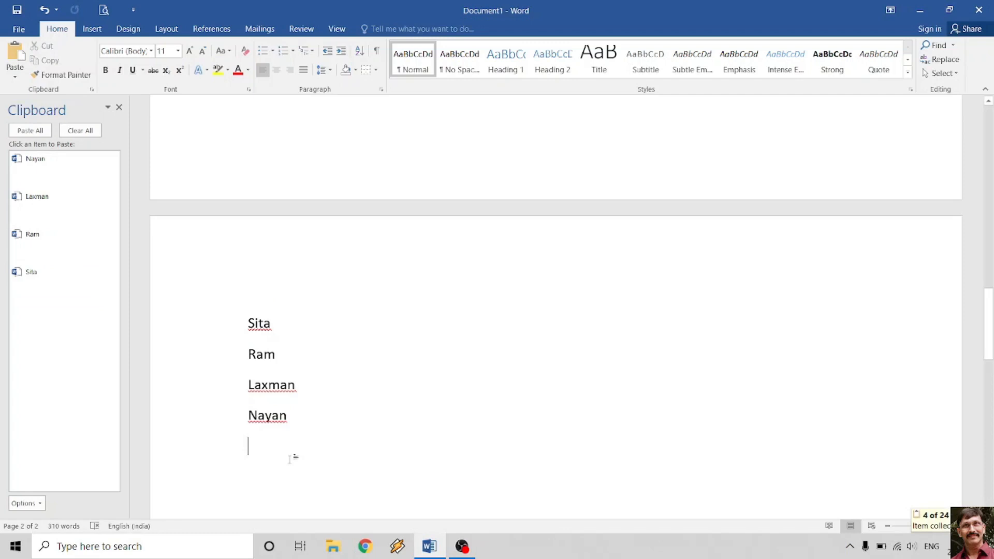
type("Taks")
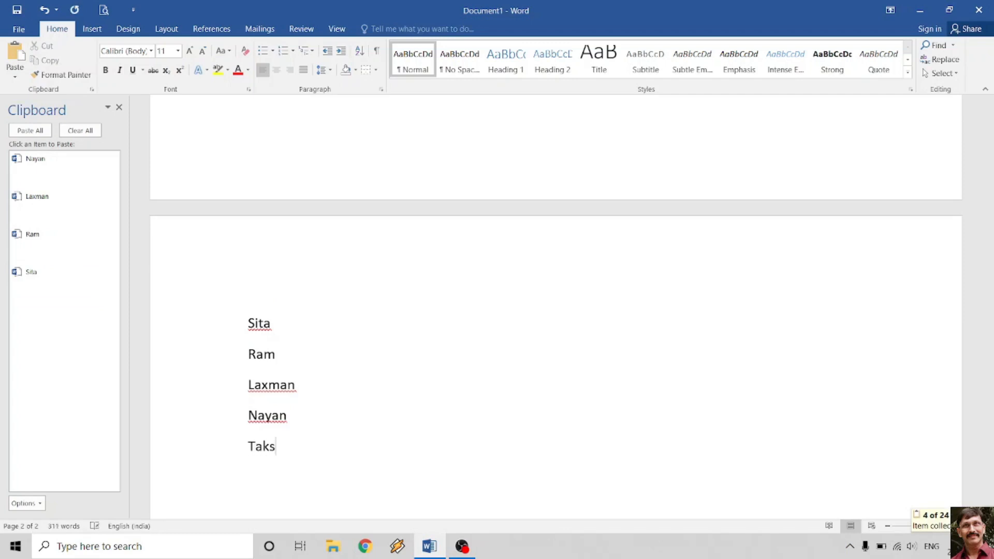
type("h")
key("Return")
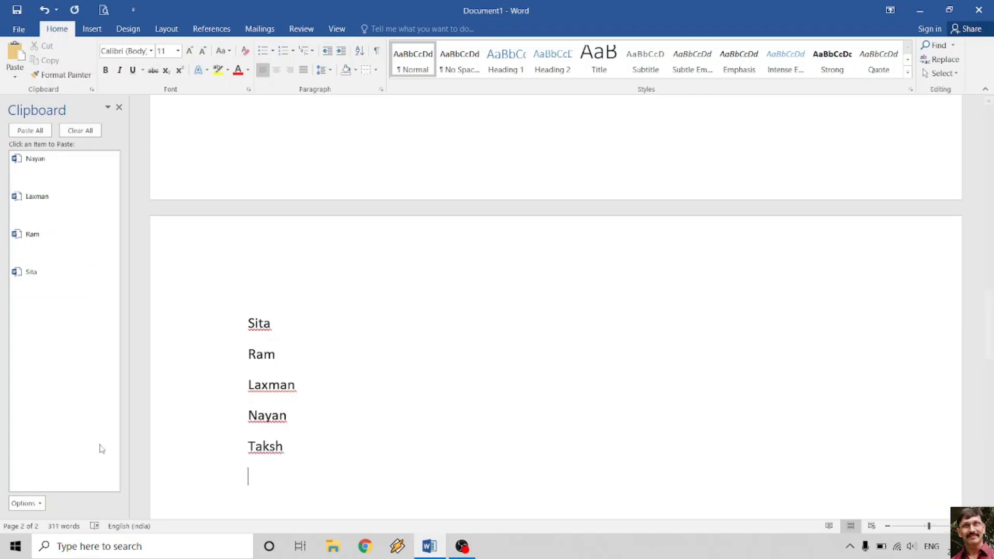
left_click(209, 449)
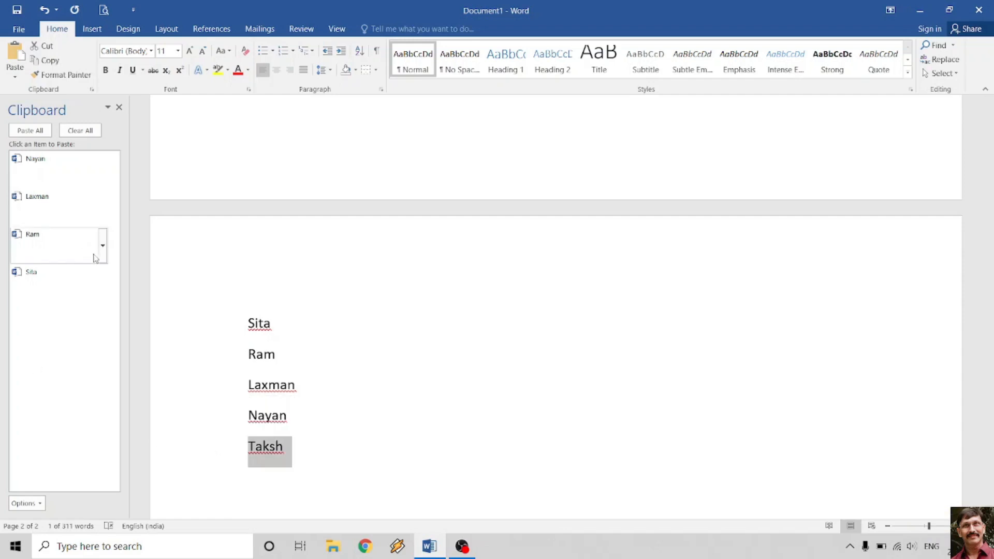
key("ctrl+c")
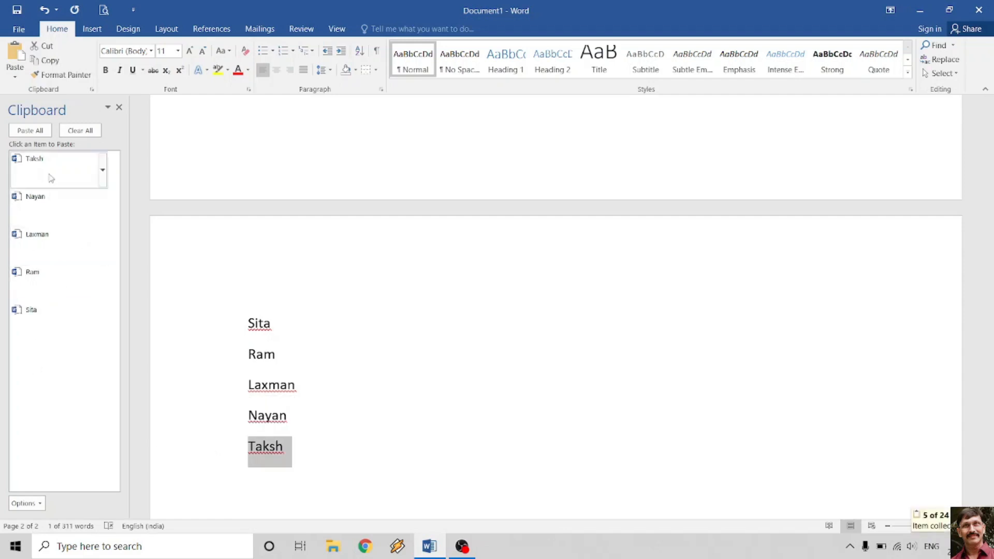
left_click(350, 427)
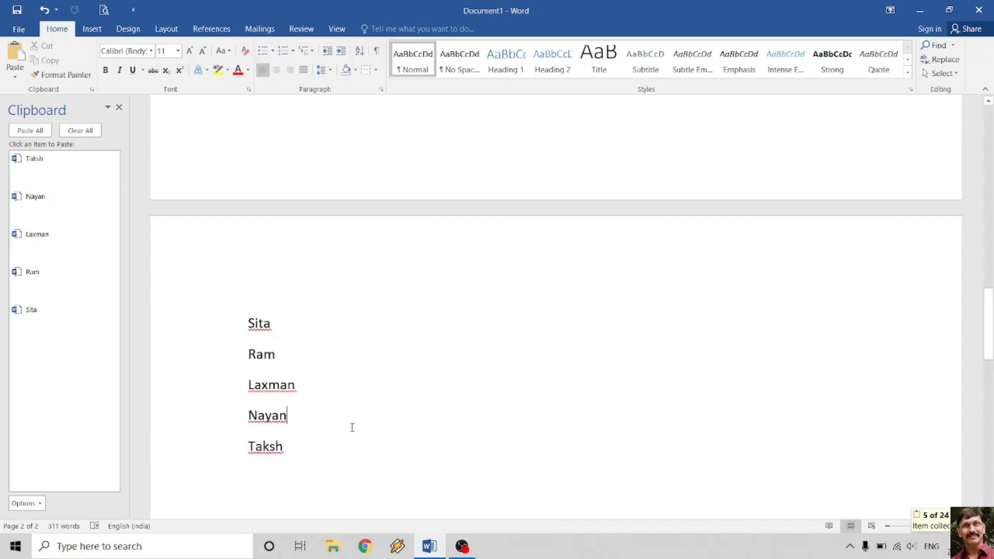
- Paste Laxman, Sita, Nayan, Ram, Taksh, Laxman, Nayan and Sita from the Clipboard pane below the arrows
scroll(351, 426, "up", 5)
scroll(352, 427, "up", 3)
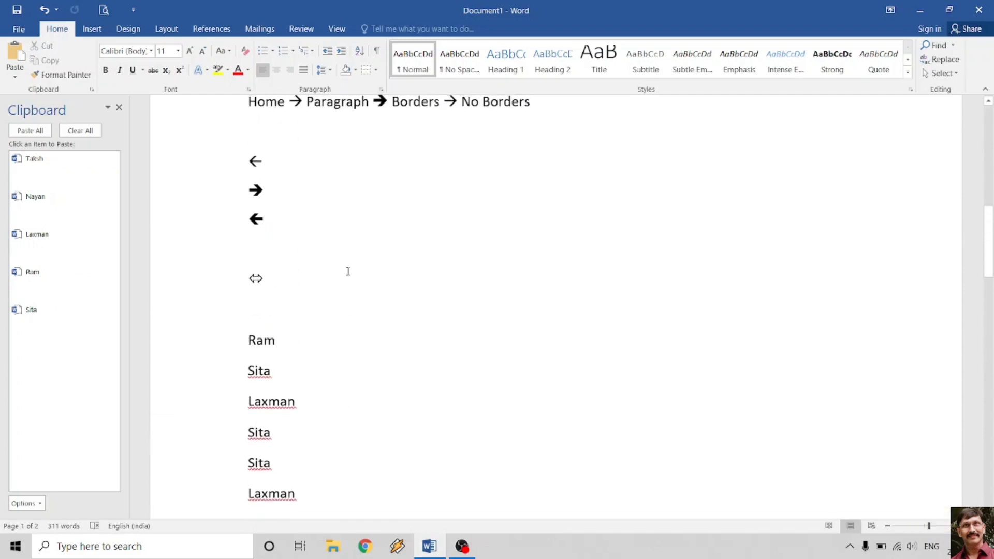
left_click(30, 243)
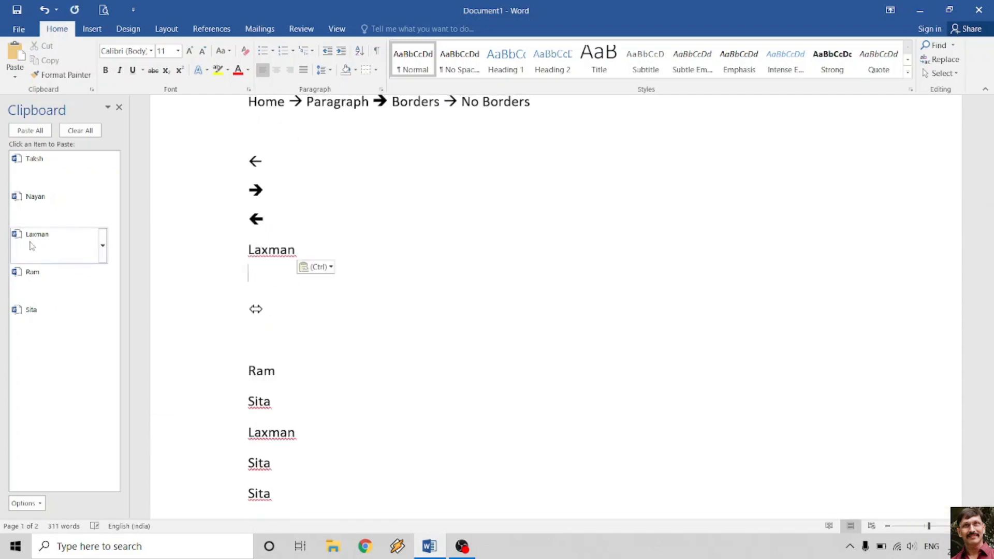
left_click(23, 317)
left_click(45, 197)
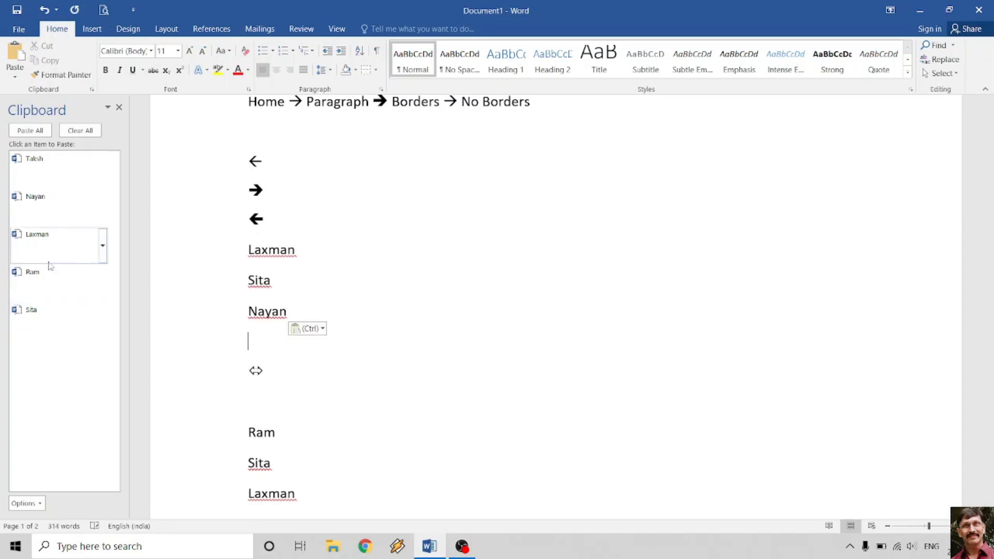
left_click(42, 276)
left_click(52, 163)
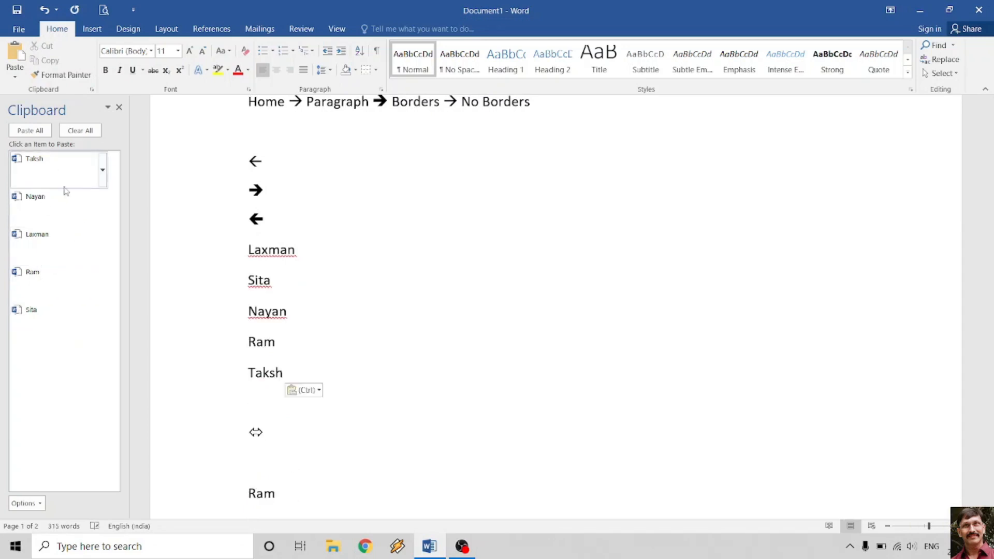
left_click(41, 239)
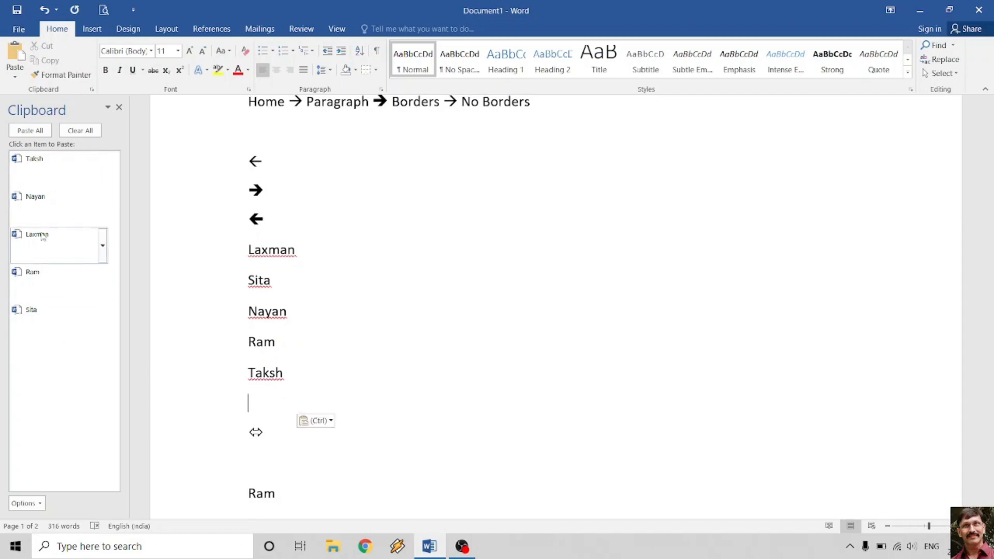
left_click(49, 205)
left_click(45, 312)
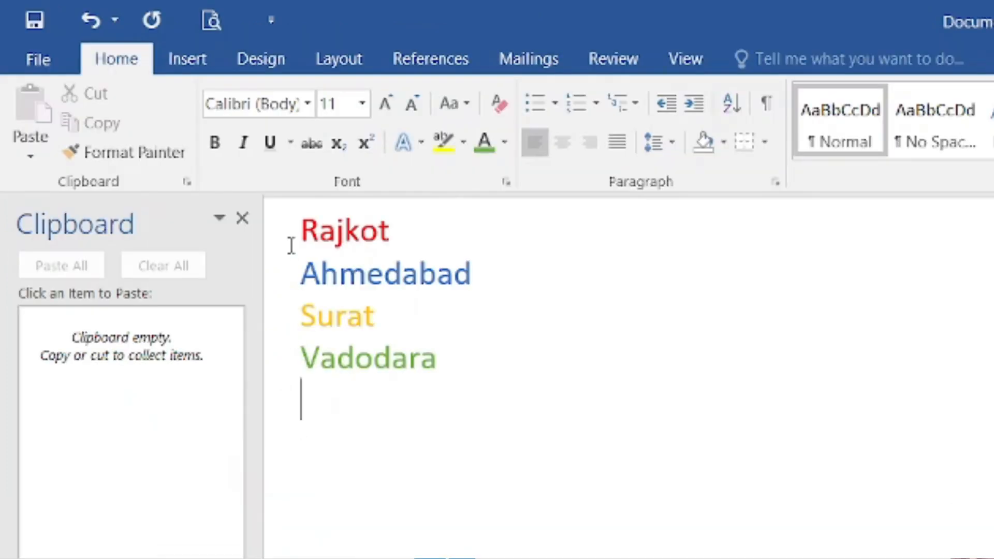
- Copy Rajkot, Ahmedabad, Surat and Vadodara into the clipboard collection
left_click(266, 249)
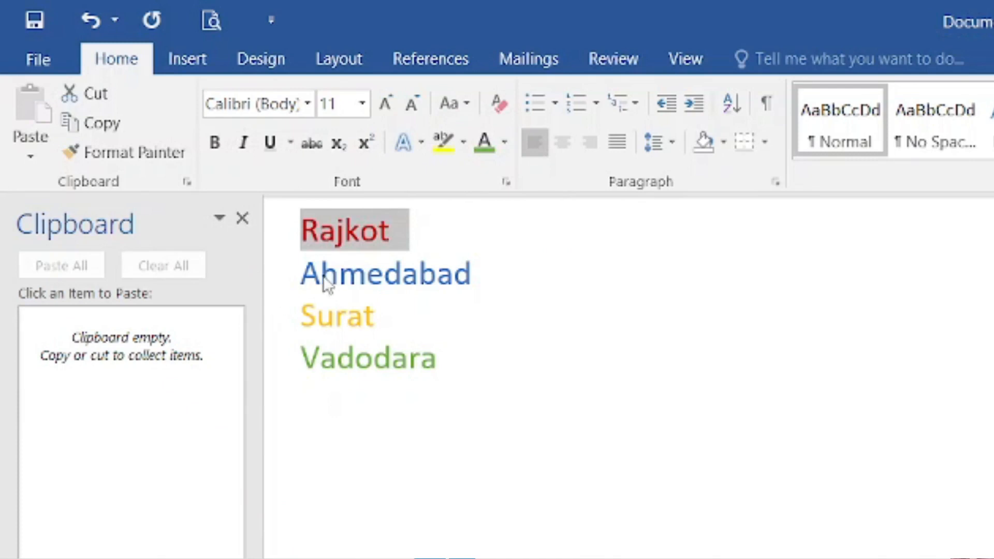
key("ctrl+c")
double_click(363, 284)
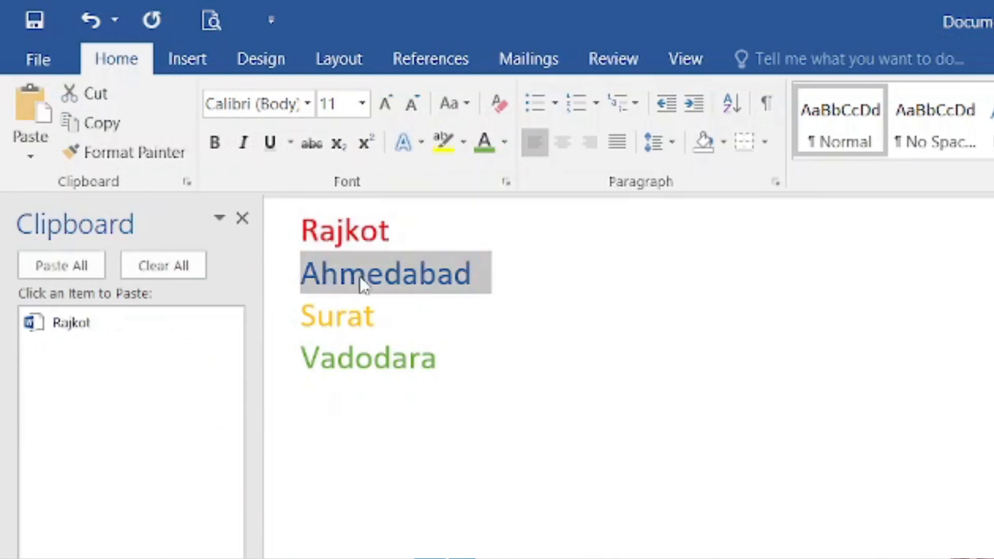
key("ctrl+c")
double_click(339, 322)
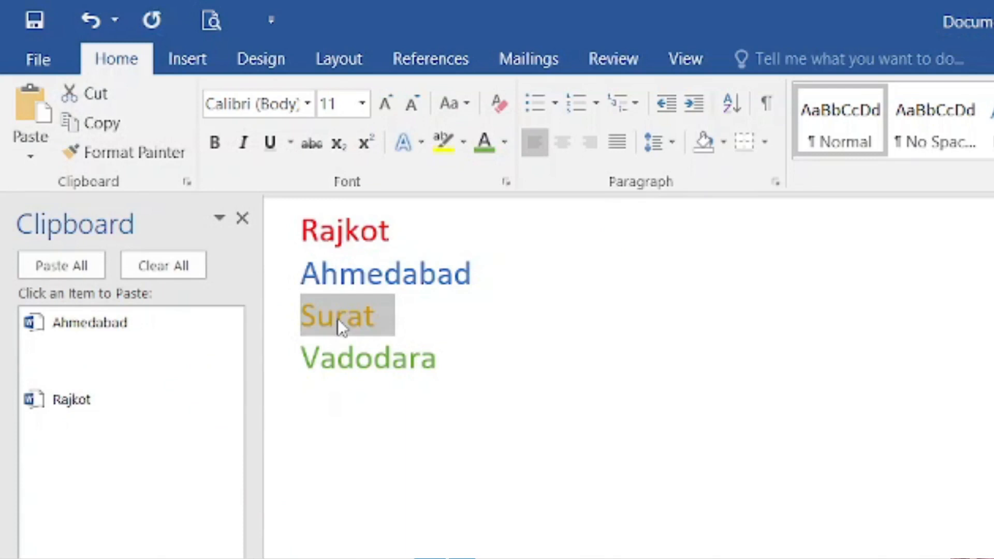
key("ctrl+c")
double_click(340, 366)
key("ctrl+c")
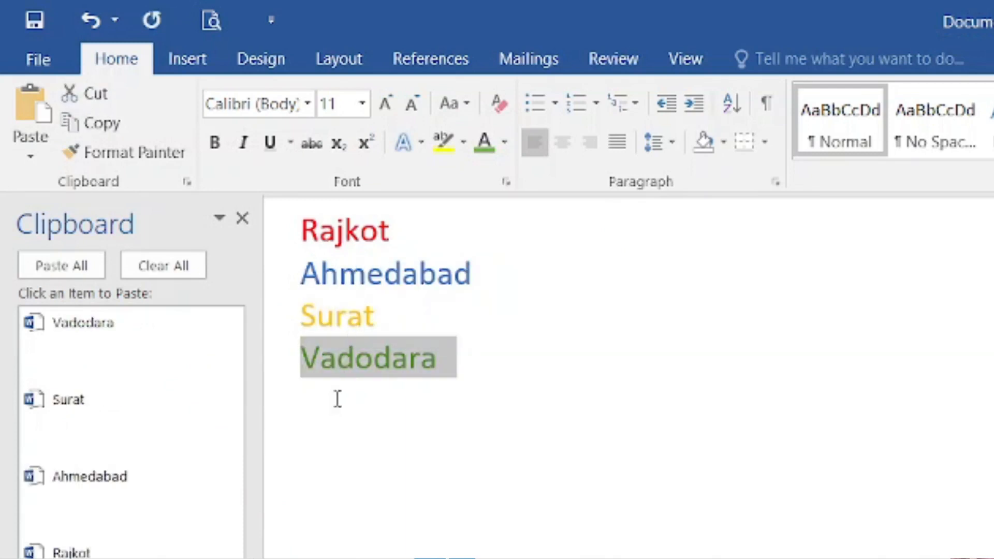
- Below the cities, paste Surat, Vadodara, Rajkot, Ahmedabad, Vadodara and Ahmedabad from the Clipboard pane
left_click(343, 422)
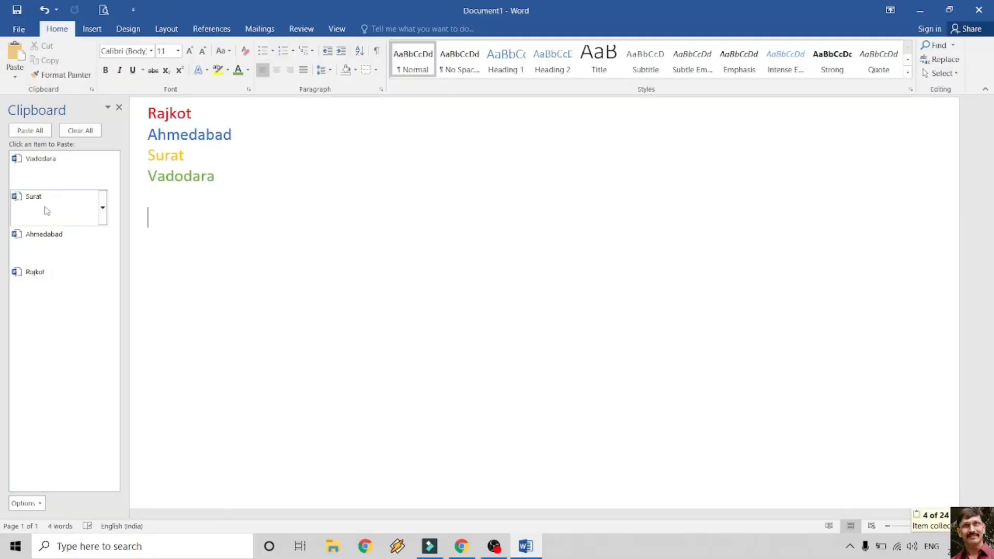
left_click(47, 211)
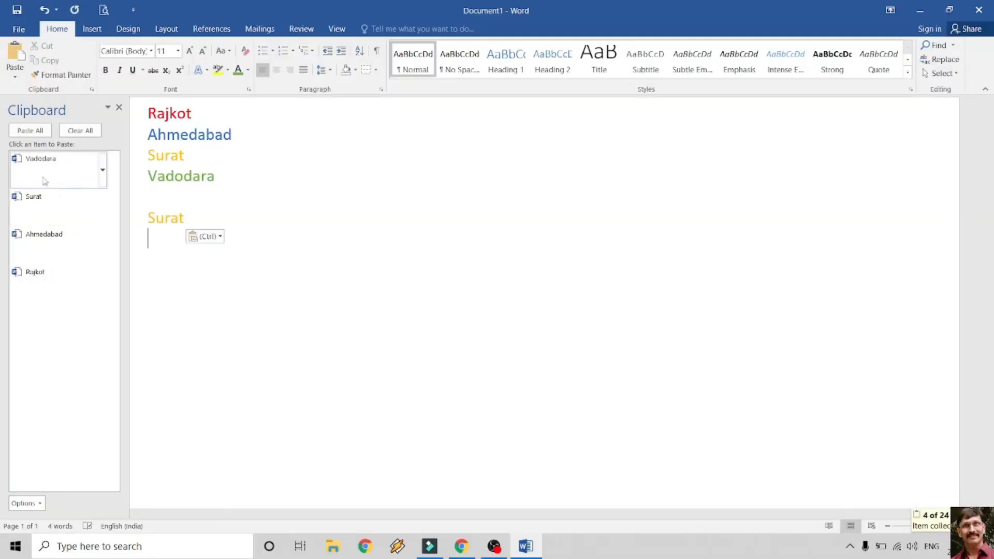
left_click(46, 176)
left_click(45, 280)
left_click(49, 242)
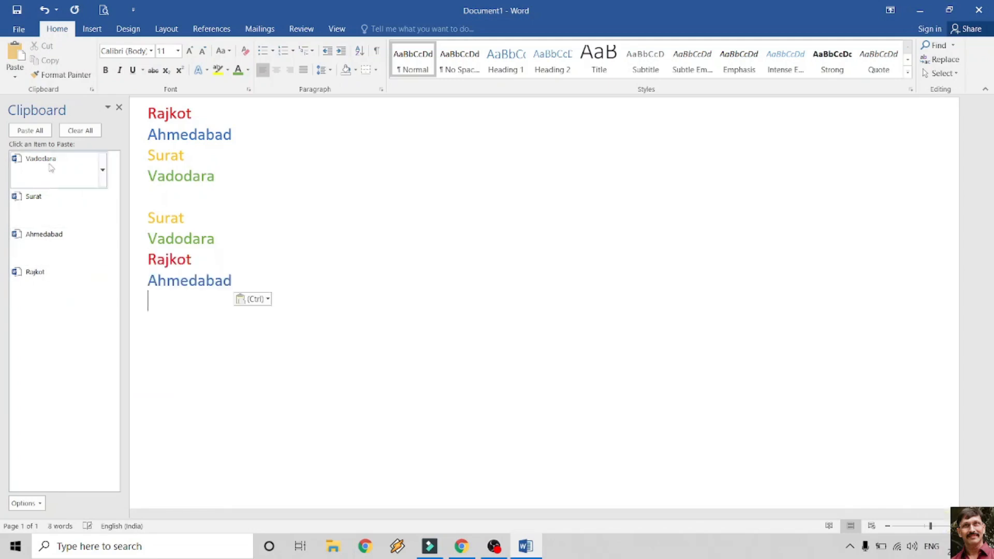
left_click(47, 163)
left_click(47, 240)
- Append Vadodara after Ahmedabad, add a Surat Vadodara line, then paste Ahmedabad and Rajkot on new lines
left_click(264, 131)
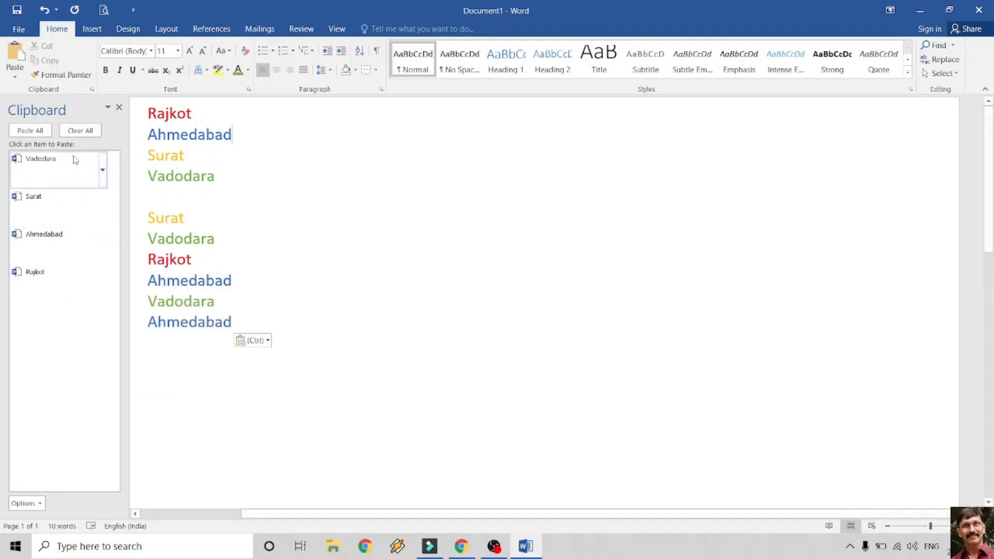
left_click(78, 161)
left_click(201, 153)
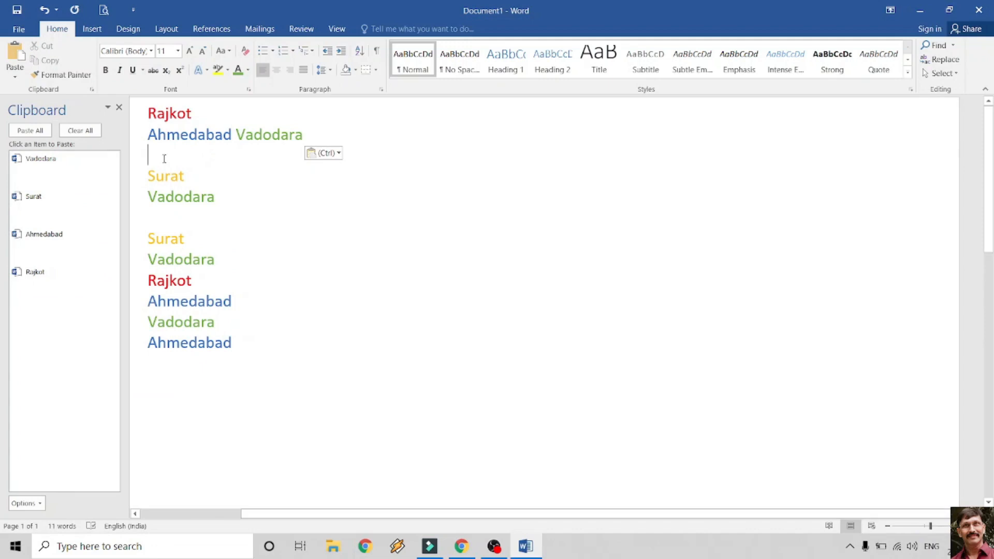
left_click(47, 197)
left_click(78, 168)
left_click(67, 250)
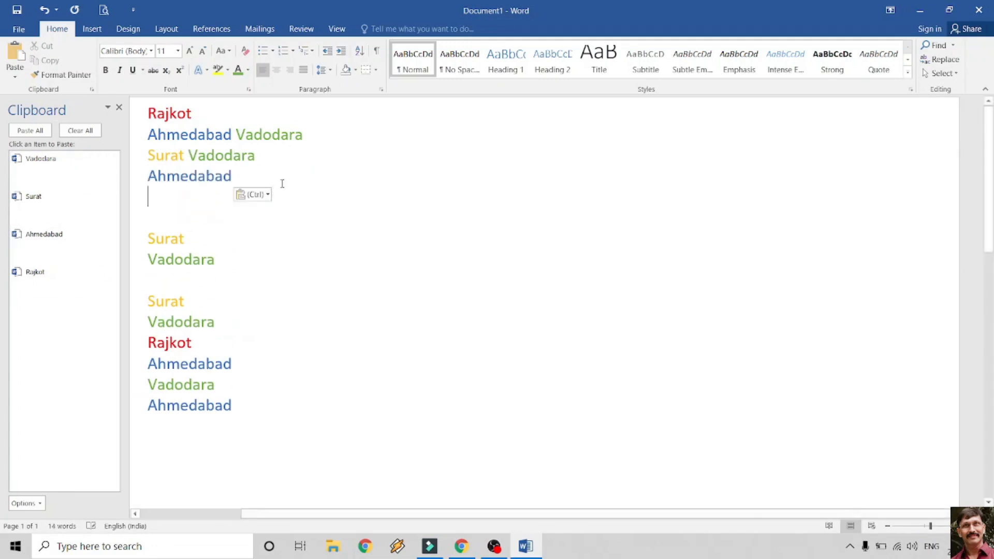
left_click(47, 275)
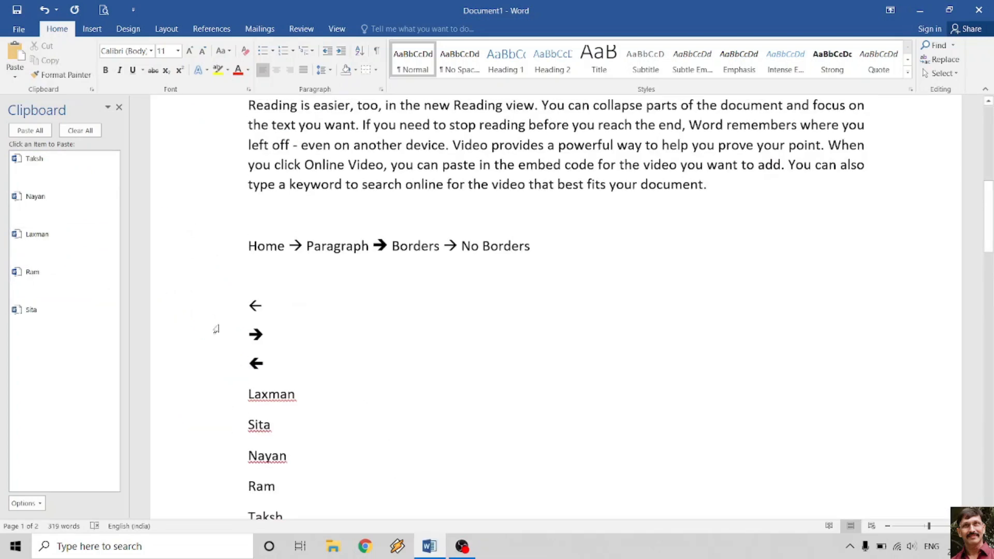
scroll(325, 270, "up", 2)
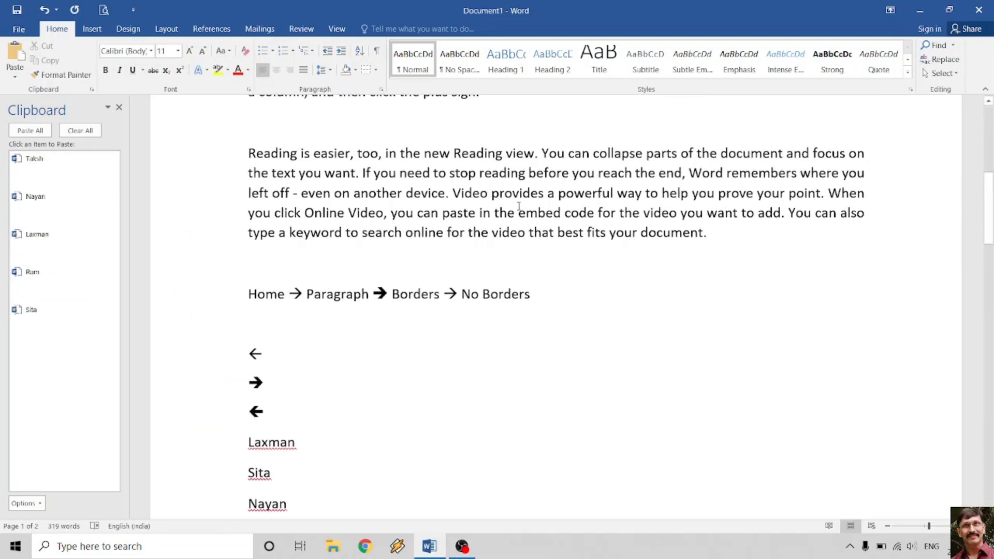
- Copy the 'Home → Paragraph → Borders → No Borders' line and paste it after Ram
left_click(222, 295)
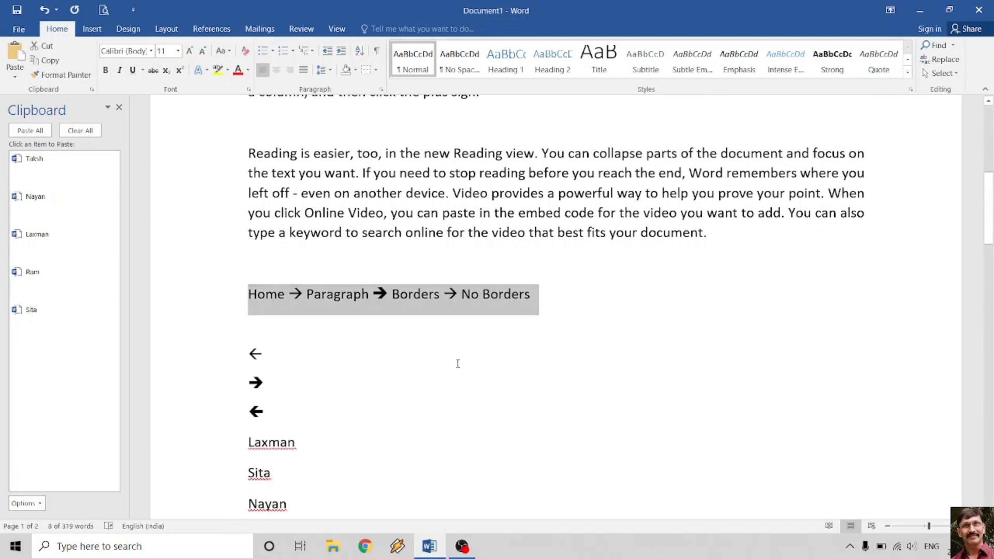
key("ctrl+c")
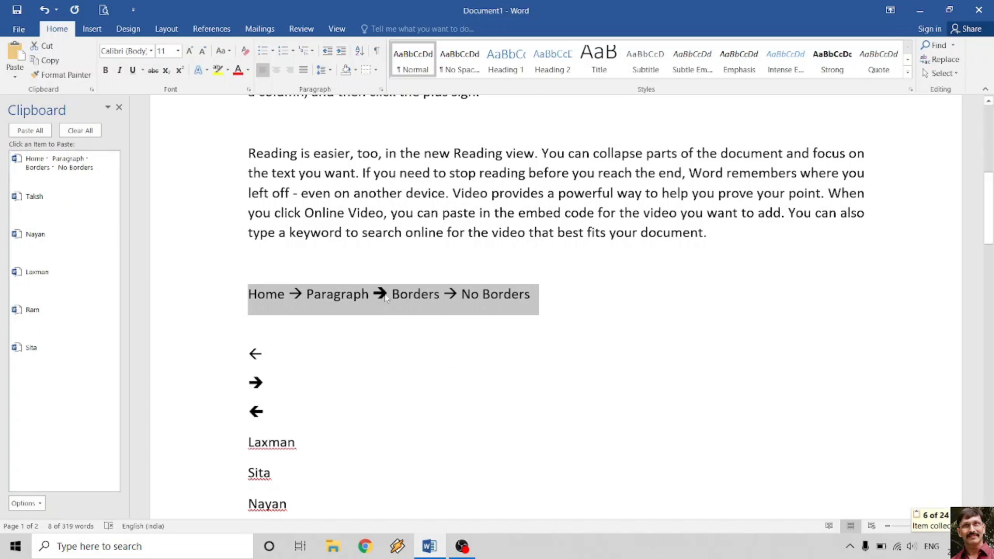
scroll(404, 371, "down", 3)
left_click(320, 389)
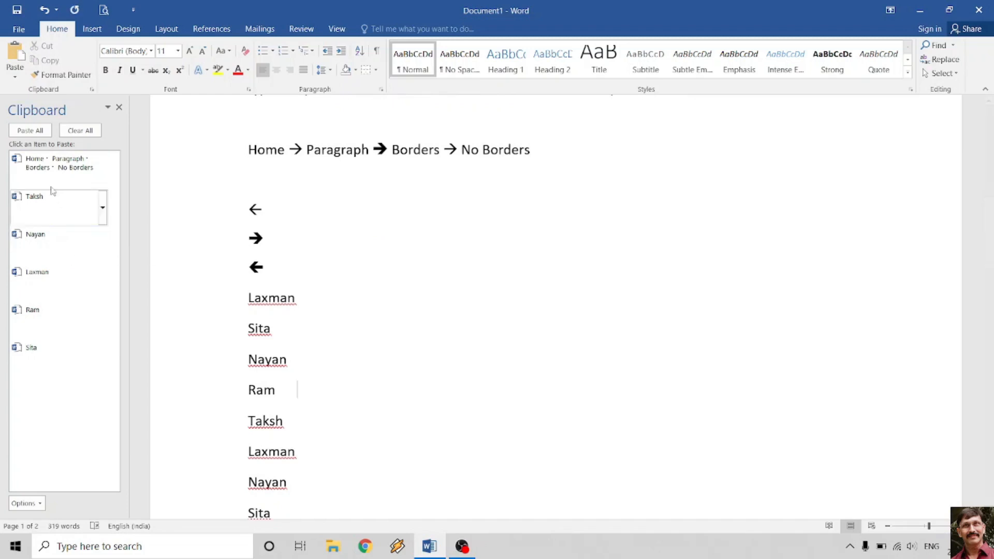
left_click(45, 172)
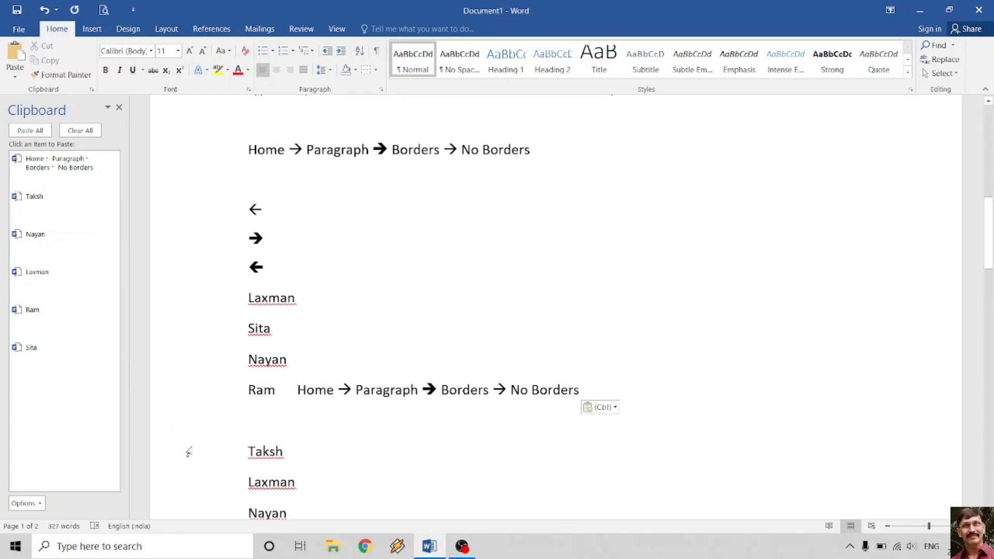
- Paste the borders line, Nayan, Ram, the borders line again, Taksh and Laxman from the Clipboard pane
left_click(67, 166)
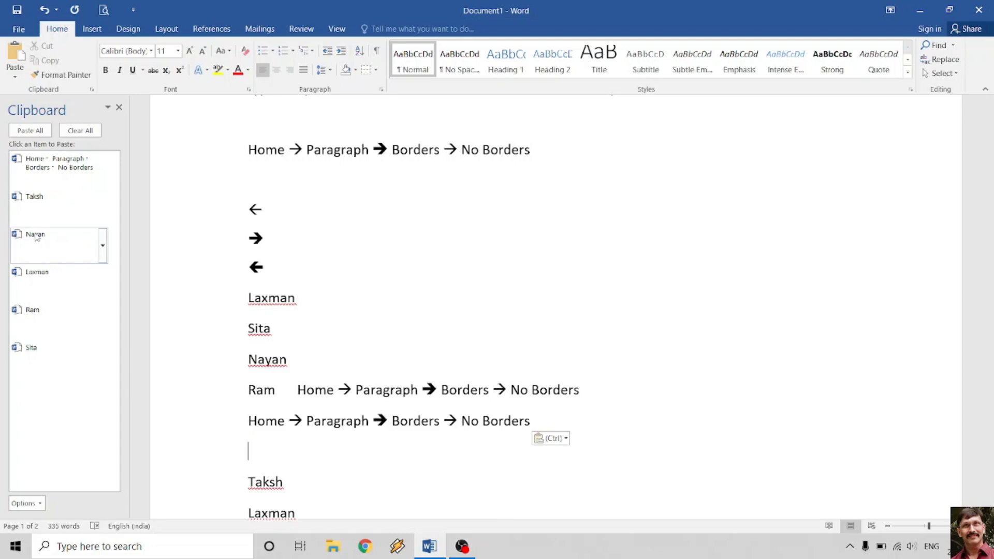
left_click(36, 238)
left_click(38, 317)
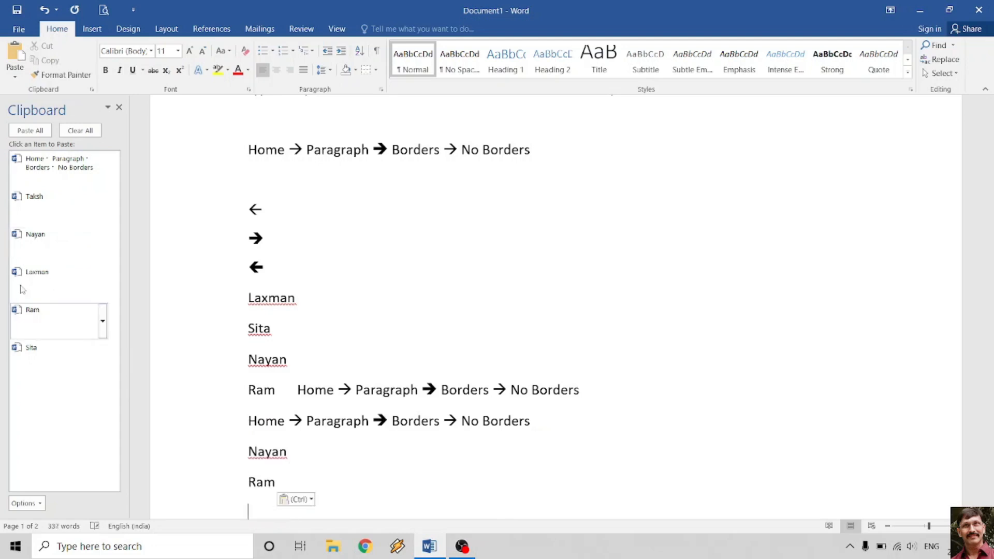
left_click(51, 163)
left_click(34, 197)
left_click(37, 272)
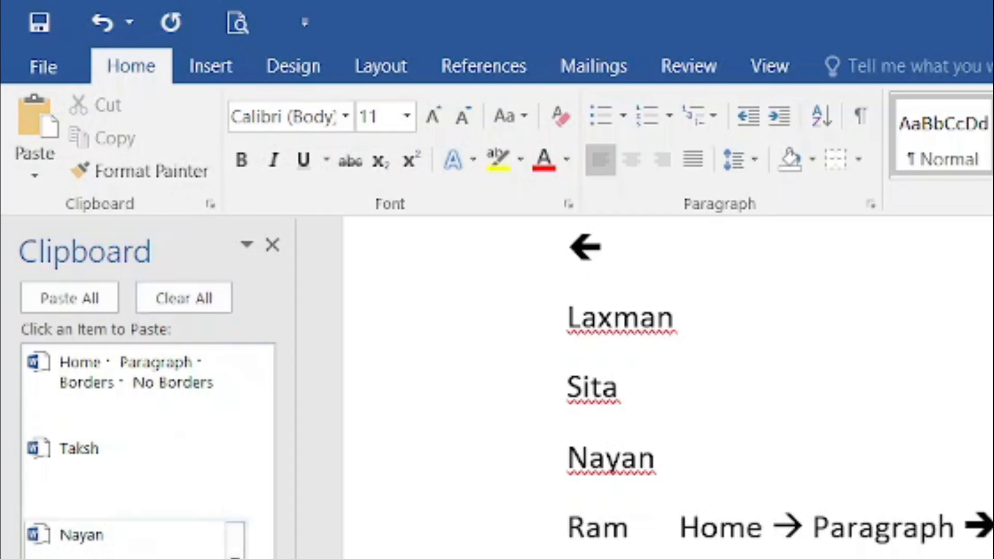
- Paste All clipboard items, insert a page break, Paste All again on the new page, then clear the clipboard
scroll(668, 389, "down", 10)
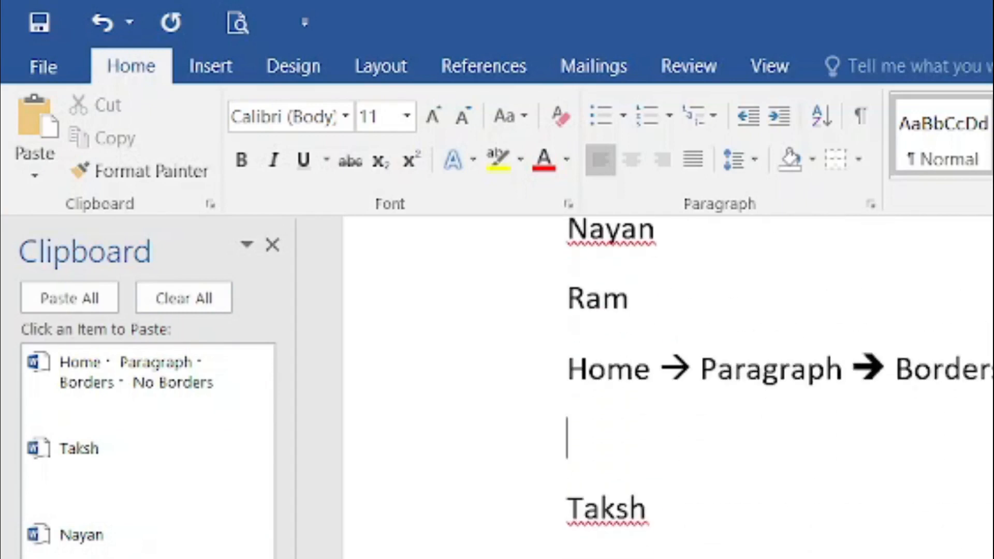
scroll(585, 413, "down", 5)
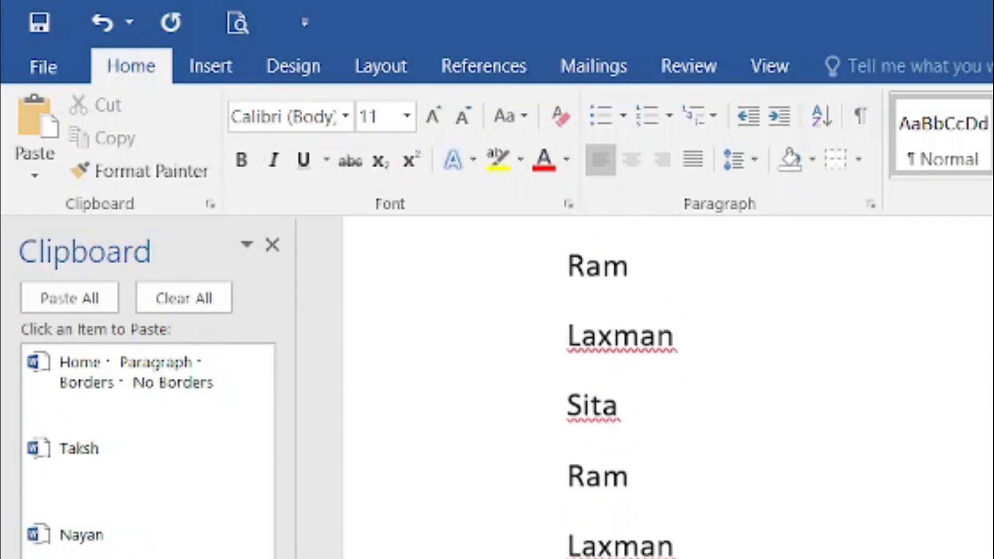
left_click(72, 299)
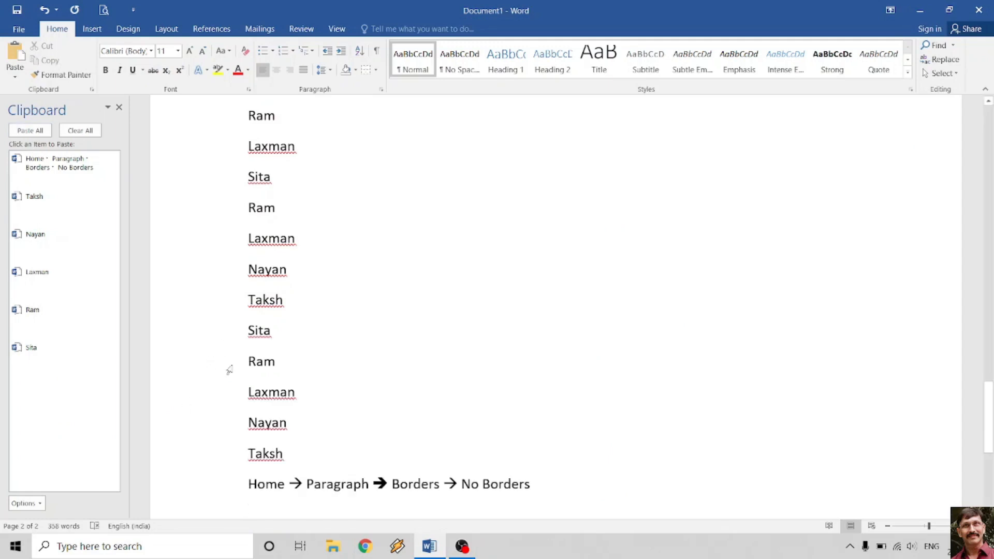
scroll(264, 352, "down", 3)
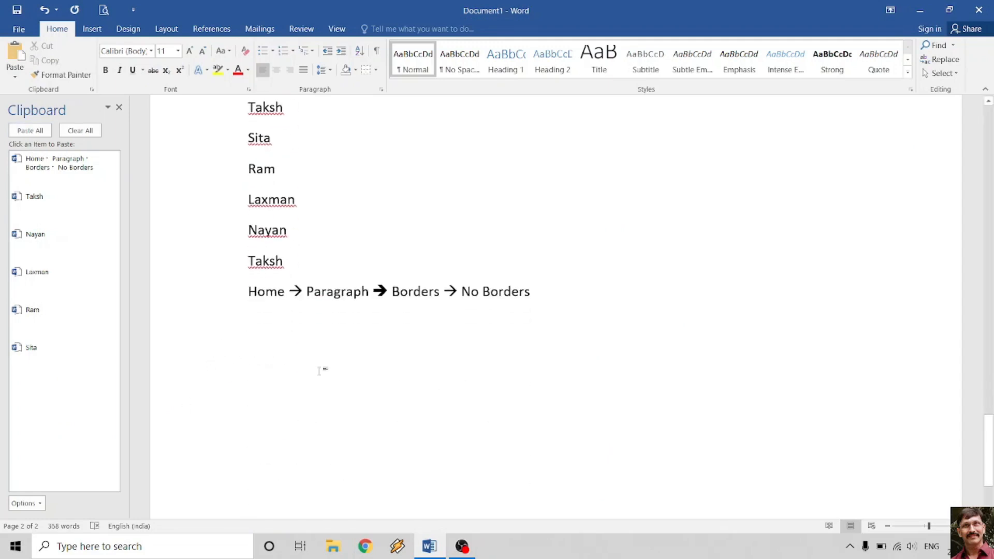
scroll(320, 370, "down", 2)
key("Return")
key("Return")
key("Return")
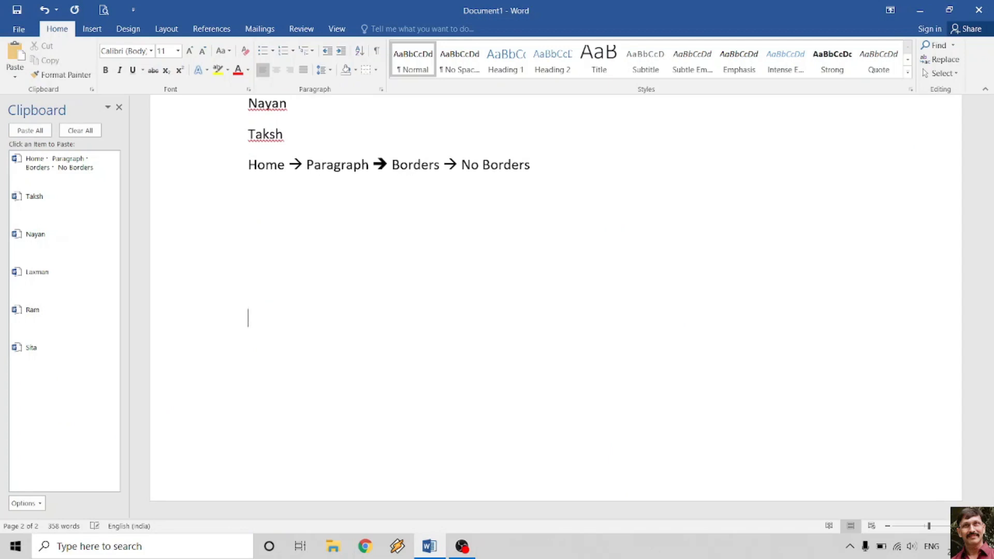
key("ctrl+Return")
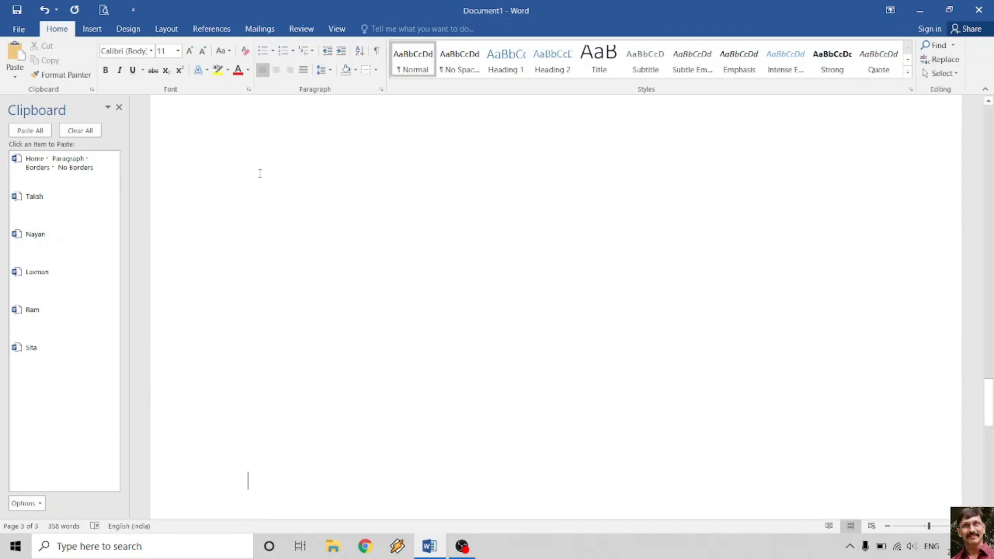
left_click(26, 130)
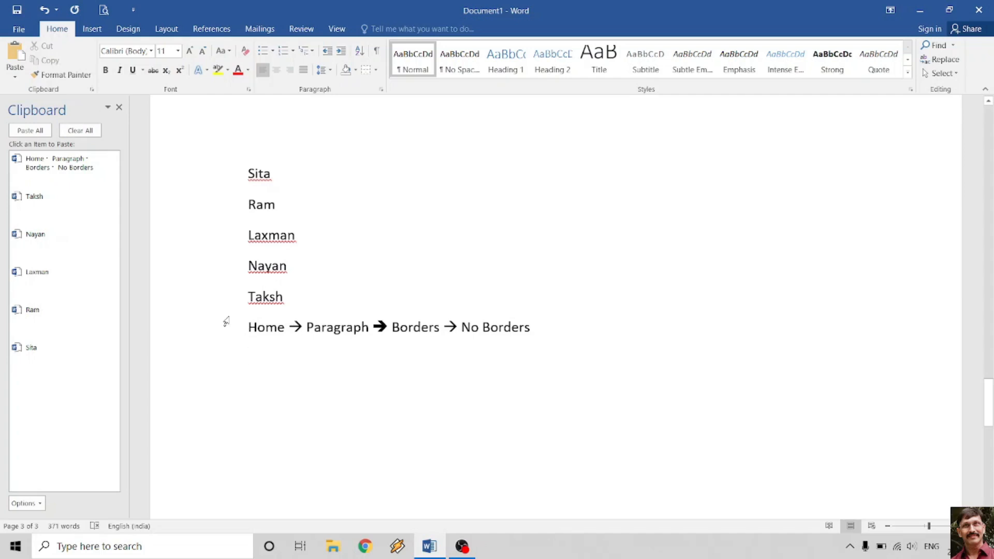
left_click(76, 131)
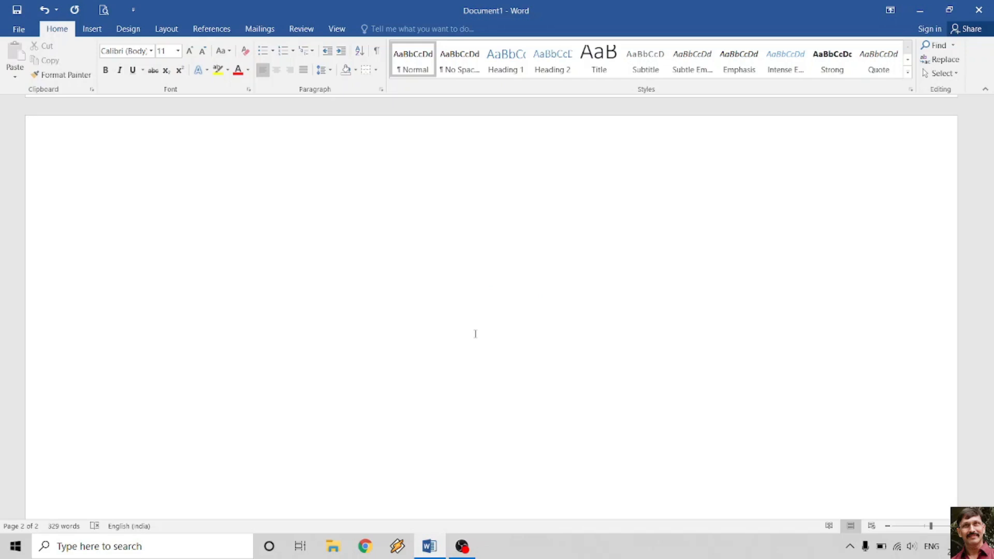
- Type 'The only thing, teh' so it autocorrects to 'the', then 'zchecoslovakia' on the next line
type("The only th")
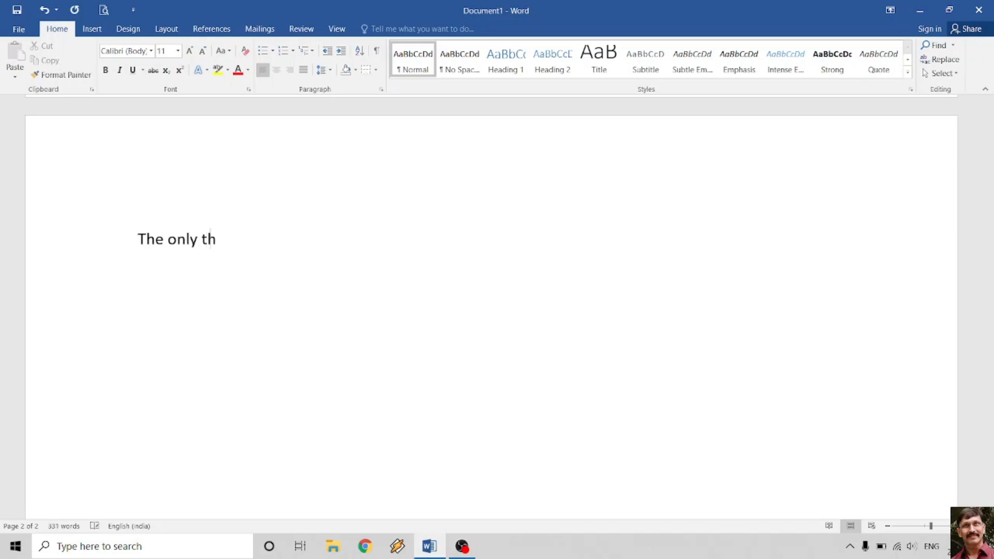
type("ing")
type(", ")
type("te")
type("he")
key("Return")
type("zc")
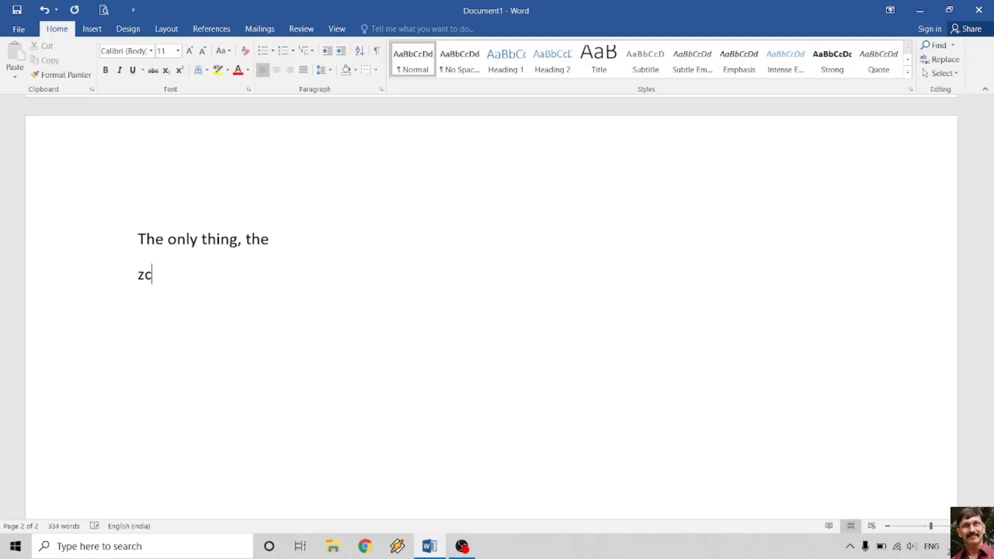
type("hecoslovakia")
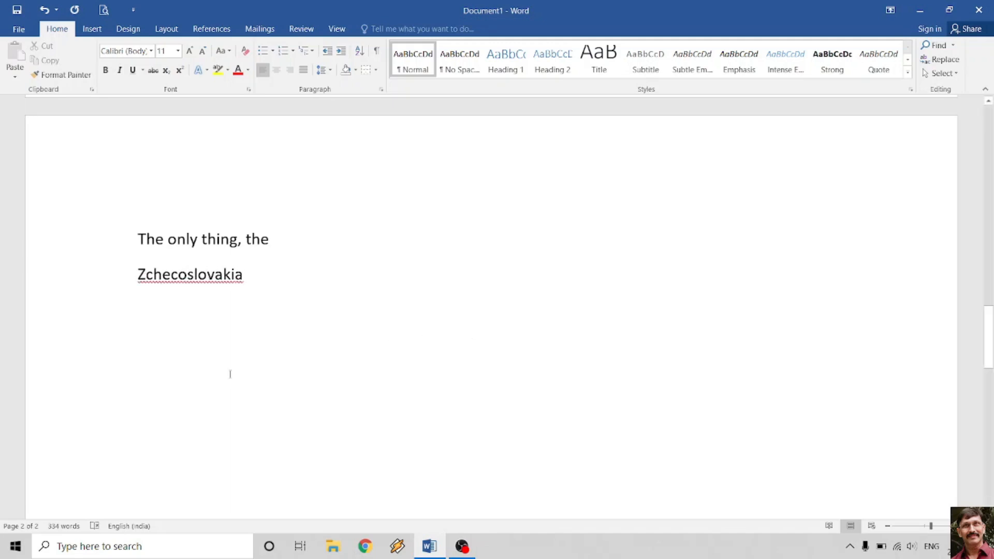
- Fix Zchecoslovakia to Czechoslovakia using the spelling suggestion, then type Committee on a new line
right_click(243, 284)
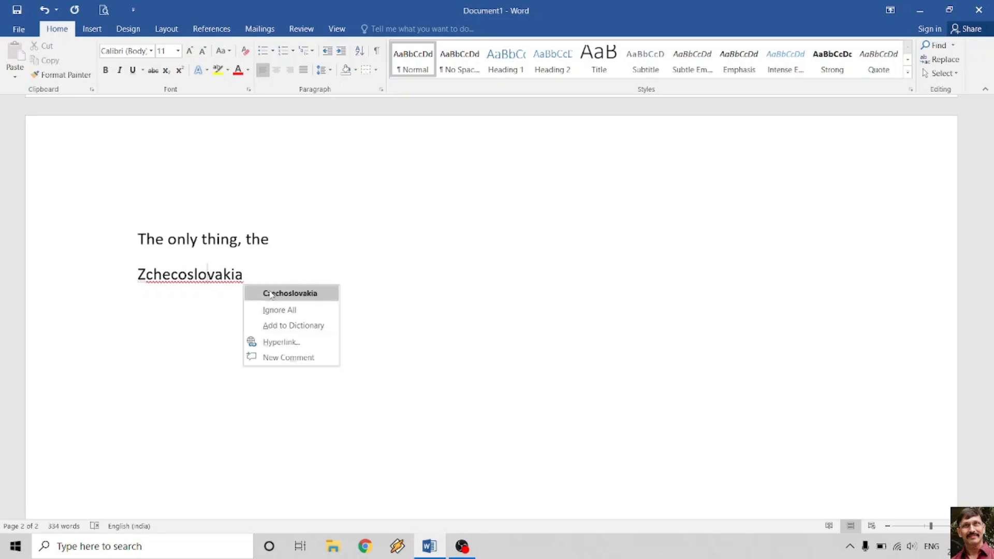
left_click(271, 294)
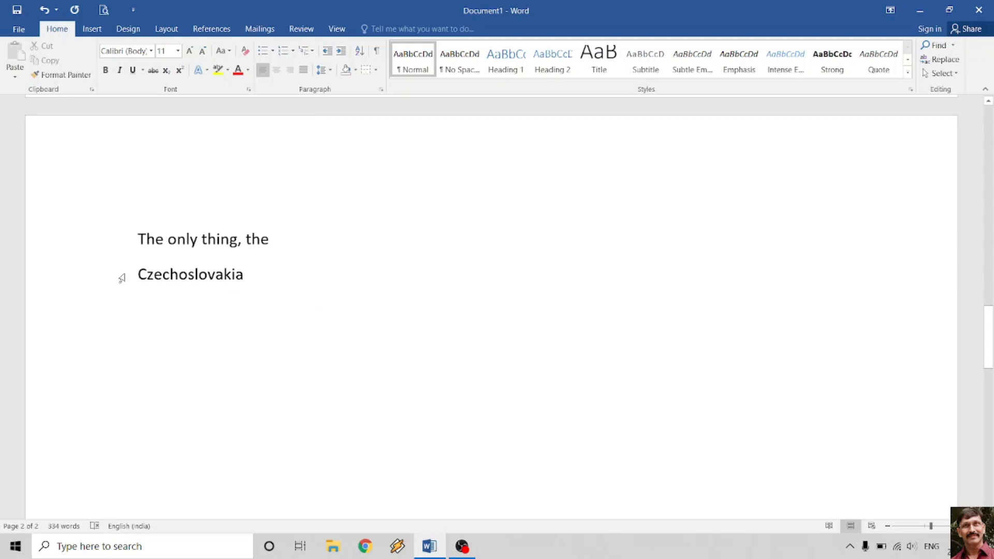
key("Return")
type("Comm")
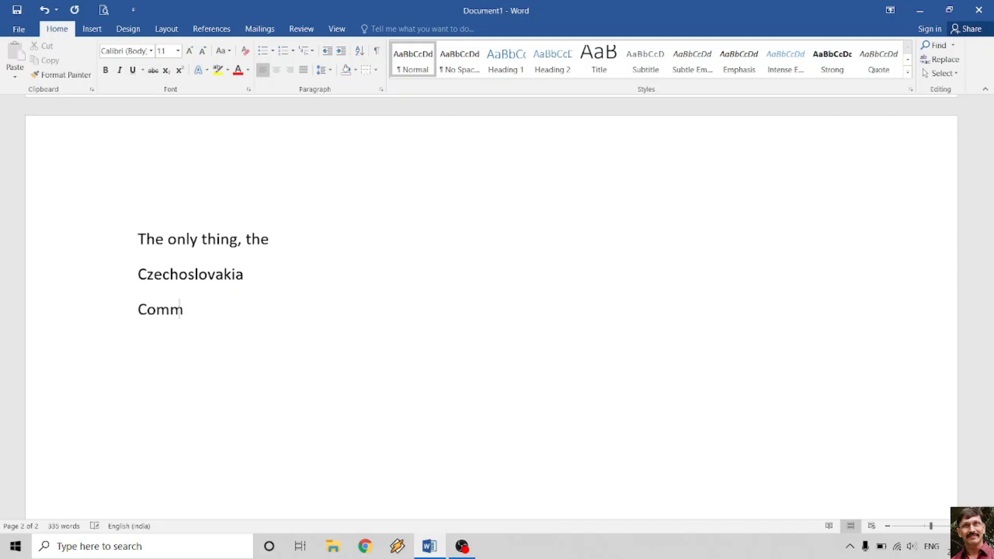
type("ittee")
key("Return")
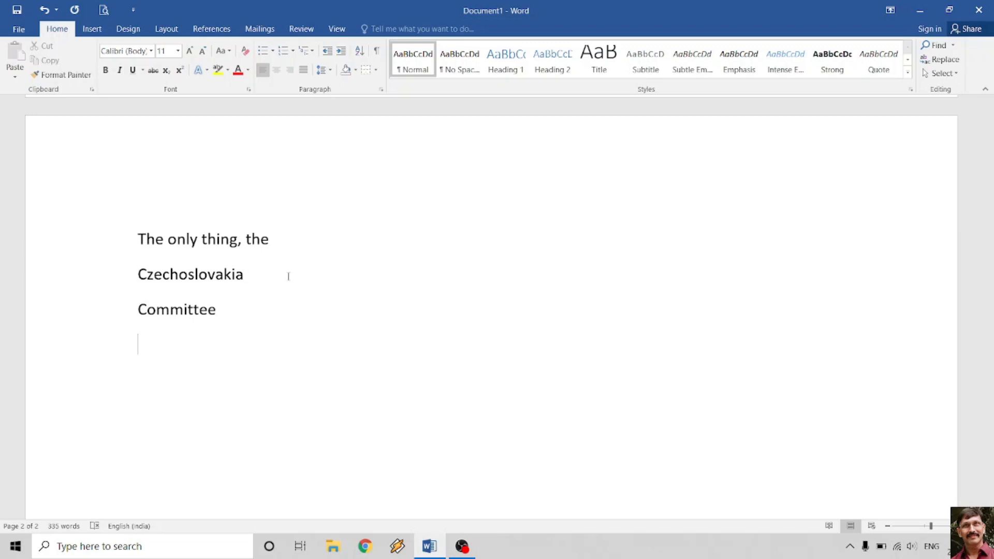
left_click(20, 29)
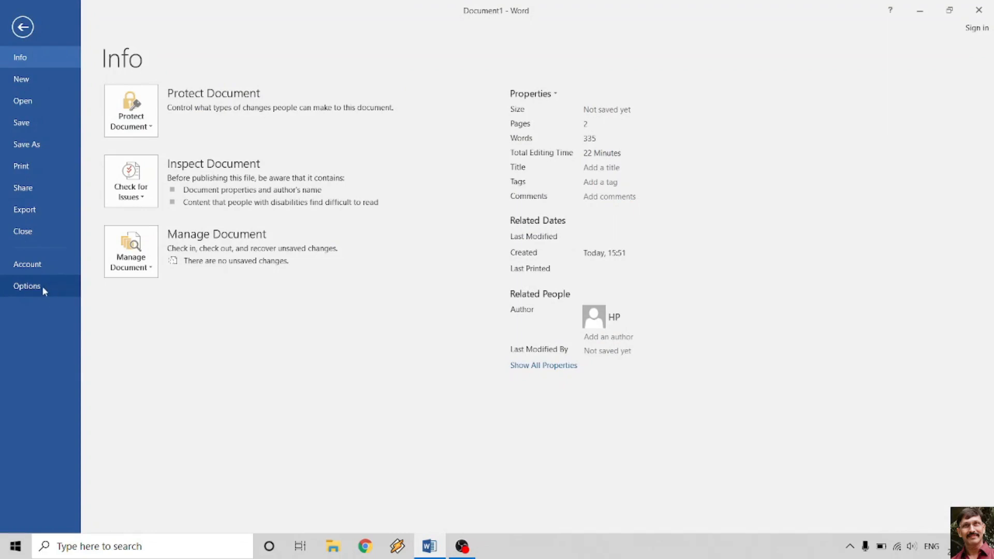
- In Options > Proofing > AutoCorrect Options, add the entry che → Czechoslovakia and close with OK
left_click(43, 288)
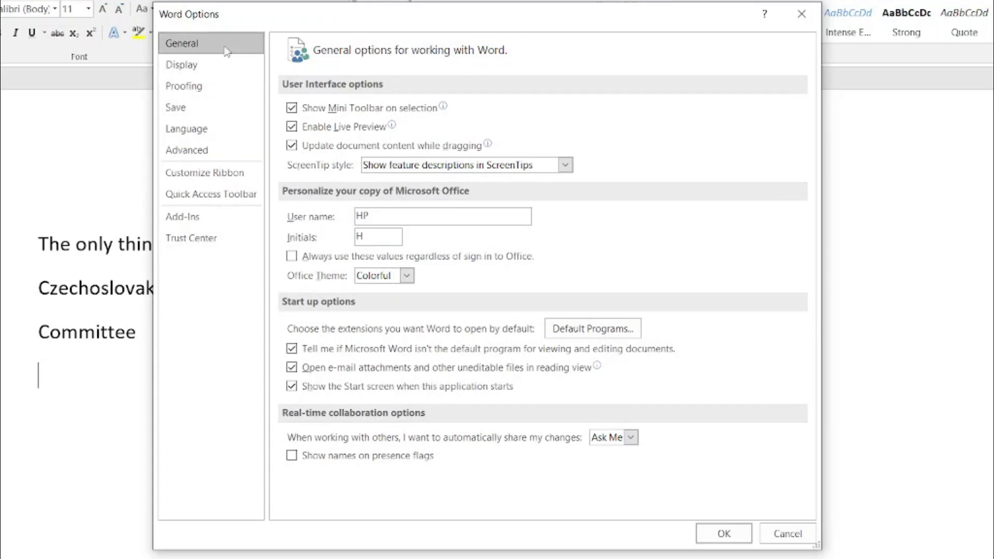
left_click(207, 91)
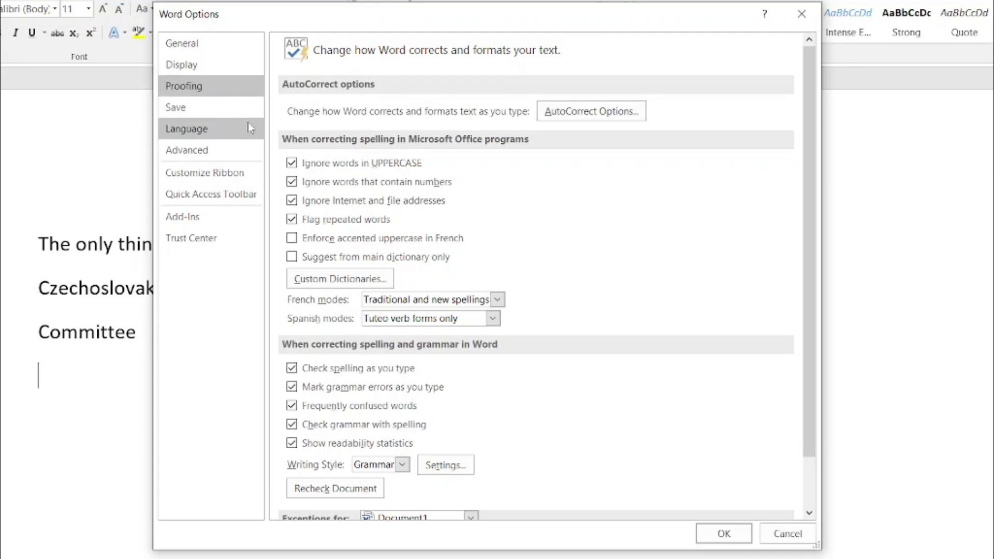
left_click(602, 117)
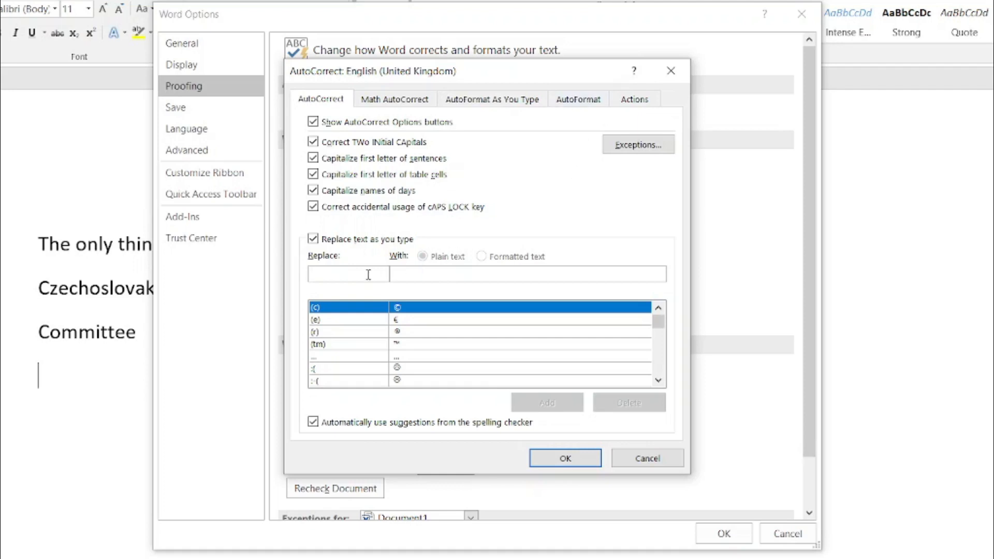
type("che")
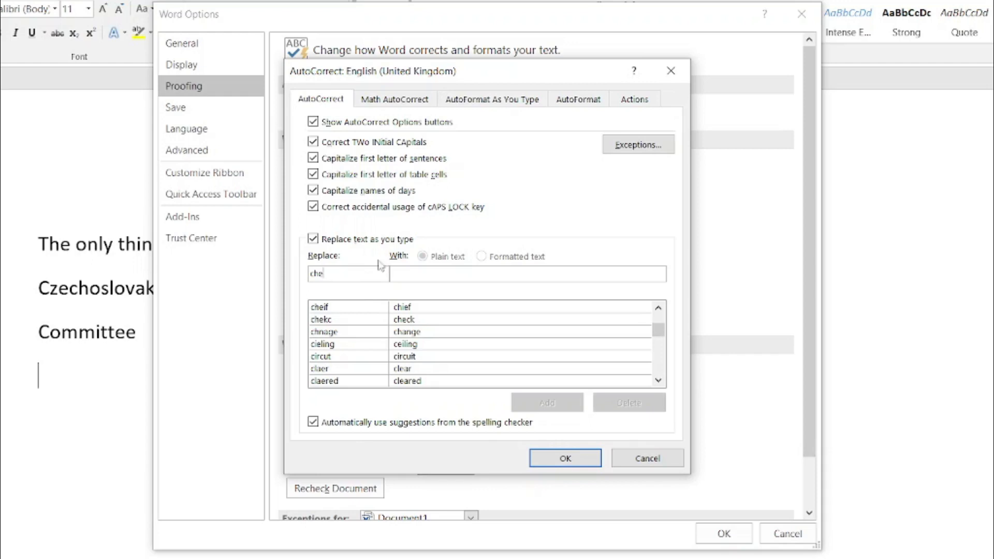
left_click(477, 274)
type("Czecholo")
key("BackSpace")
key("BackSpace")
type("slovakia")
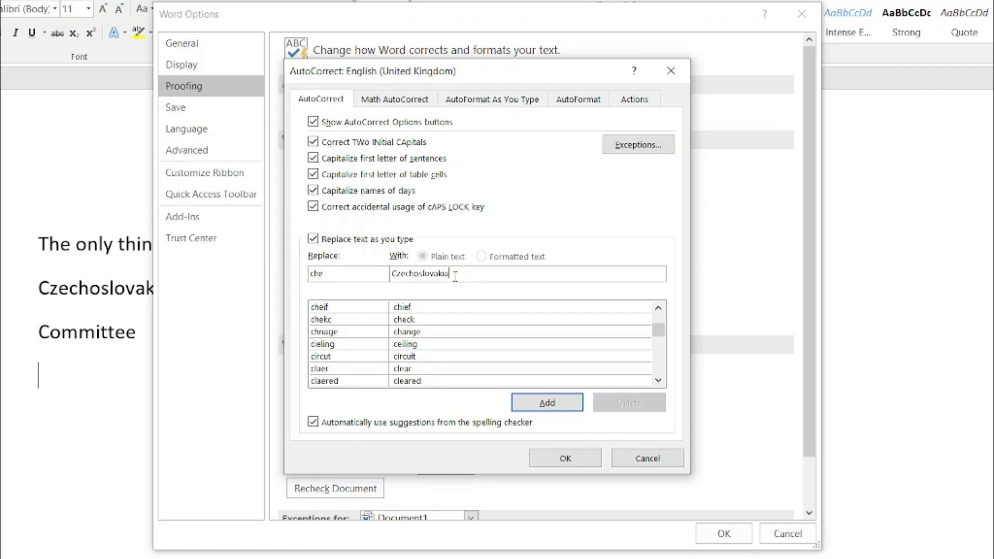
left_click(538, 403)
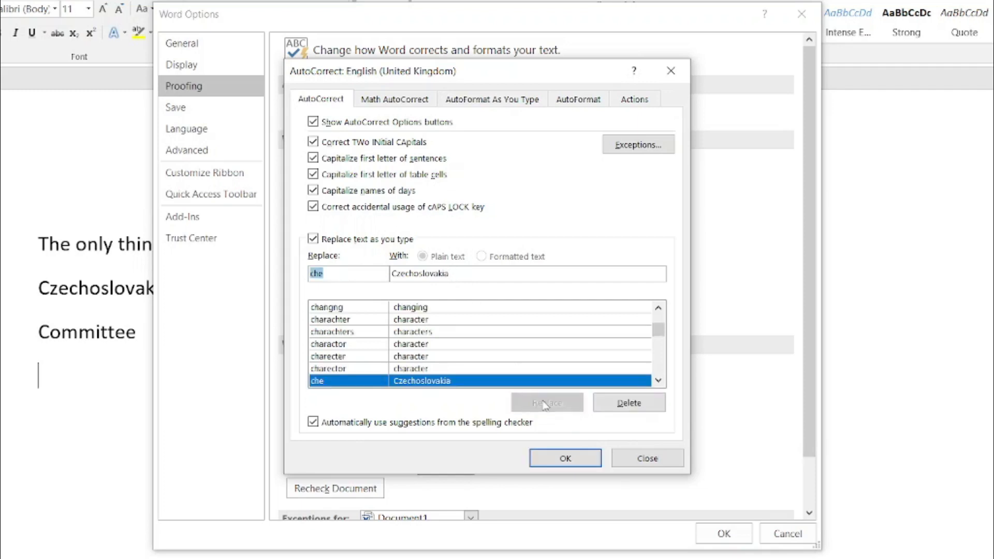
left_click(566, 459)
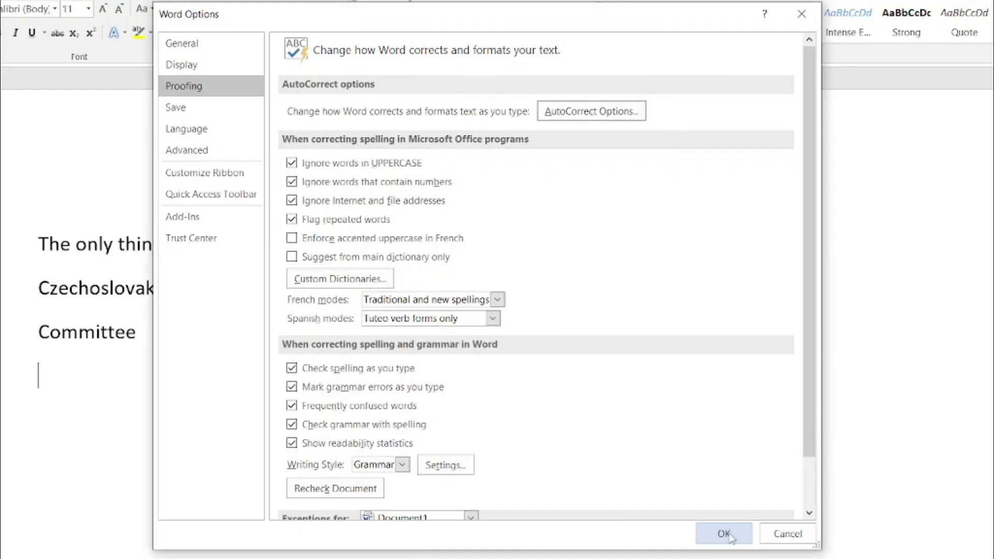
left_click(728, 533)
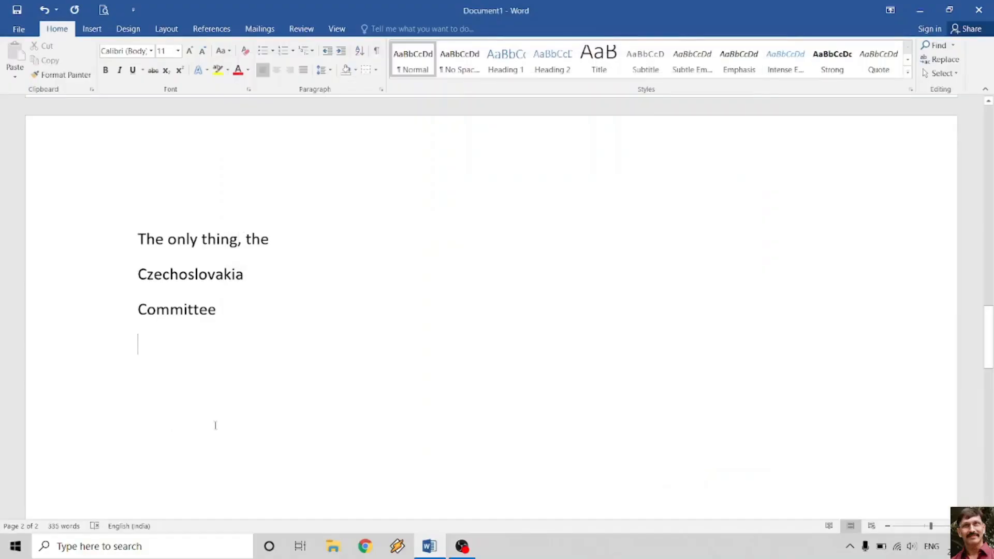
- Write 'Czechoslovakia was a country. Then Czechoslovakia was divided in to two countries.'
type("Czechoslovakia is a")
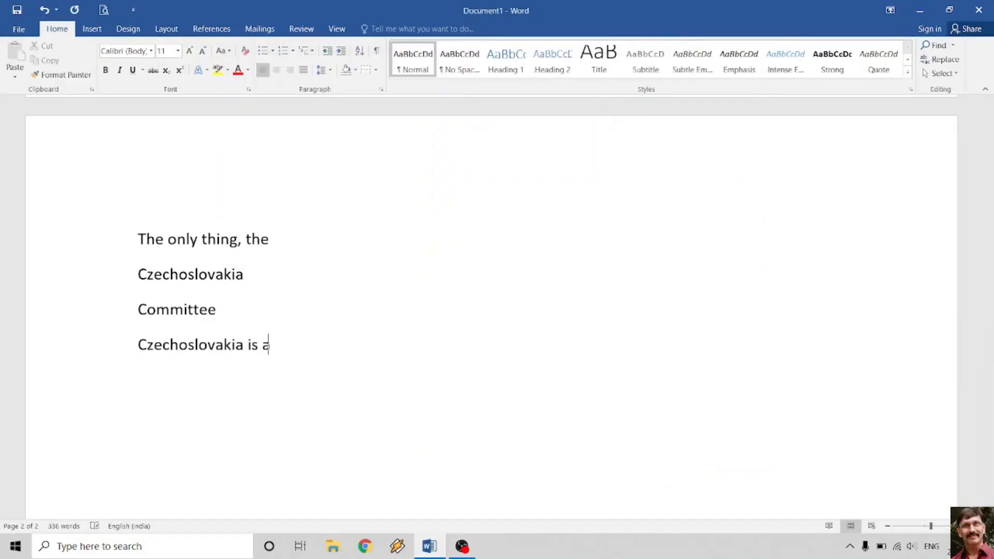
key("BackSpace")
key("BackSpace")
key("BackSpace")
key("BackSpace")
key("BackSpace")
type("was a country. Then ")
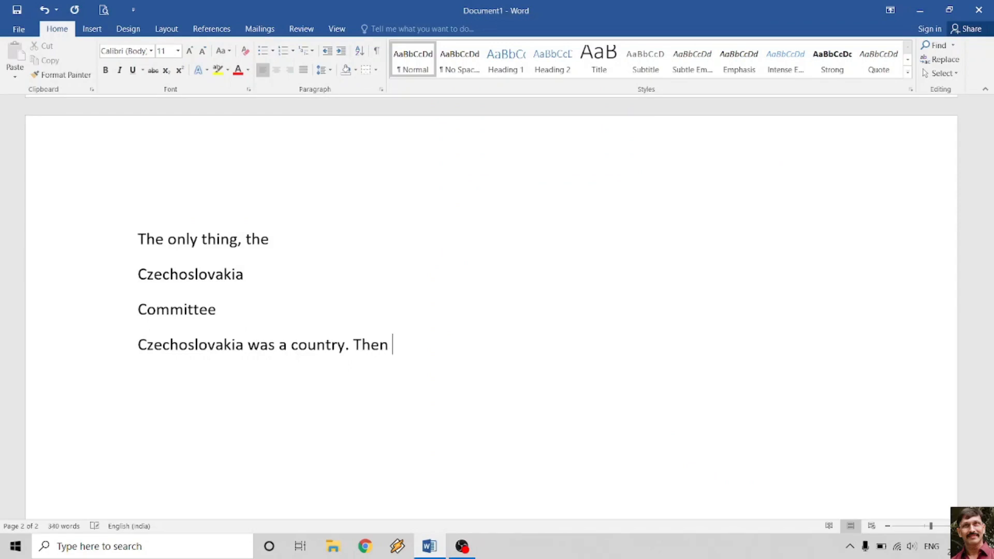
type("Czechoslovakia was divided in to two")
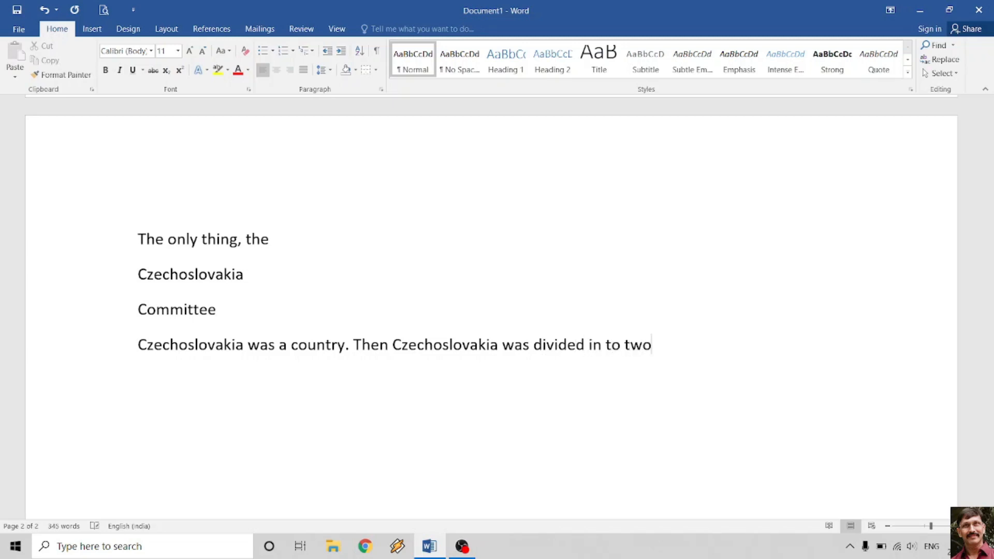
type(" countries.")
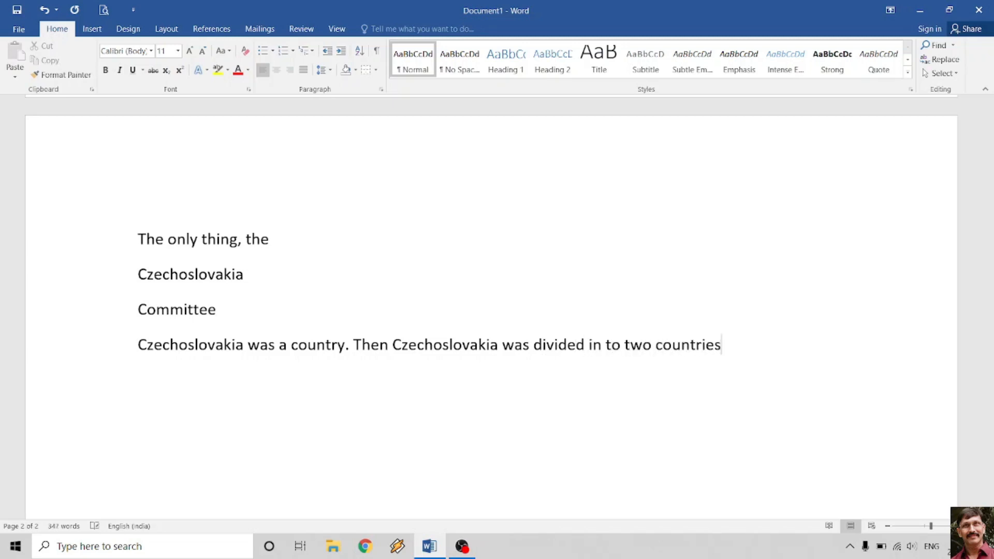
- End the sentence at 'countries.' and expand 'che' to Czechoslovakia on a new line, with blank lines after
key("BackSpace")
key("BackSpace")
key("BackSpace")
key("BackSpace")
key("BackSpace")
key("BackSpace")
key("BackSpace")
key("BackSpace")
key("BackSpace")
key("BackSpace")
key("BackSpace")
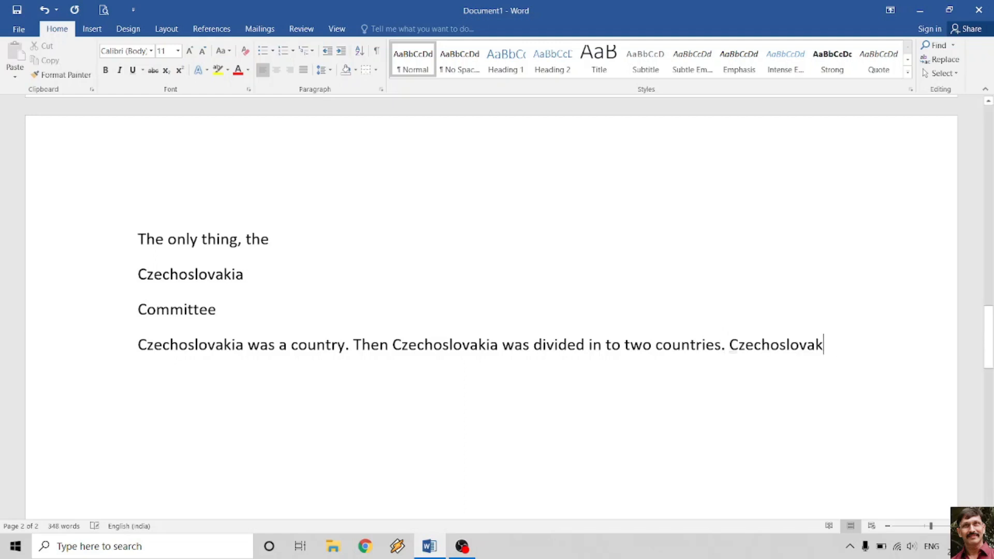
key("BackSpace")
key("BackSpace")
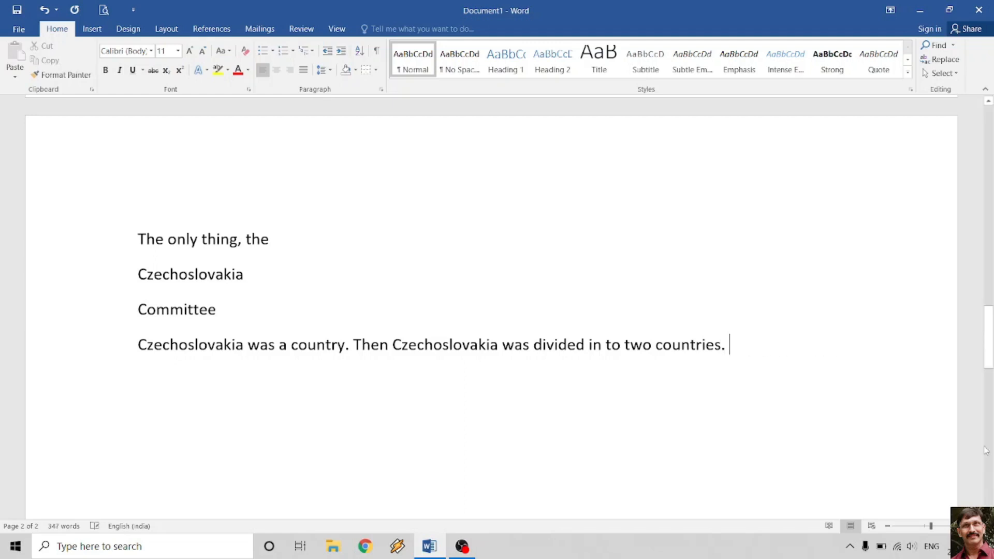
key("Return")
type("che")
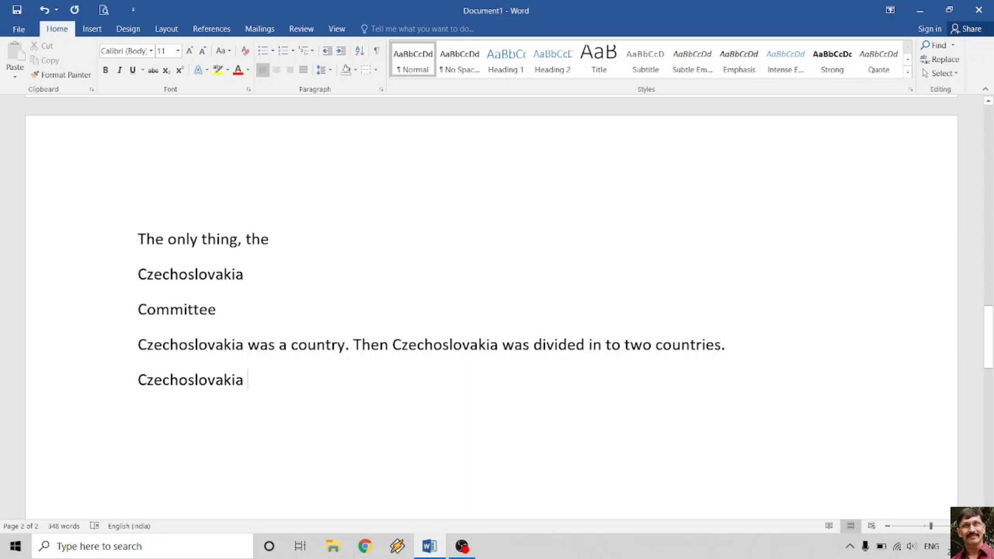
key("Return")
key("Return")
scroll(793, 362, "down", 5)
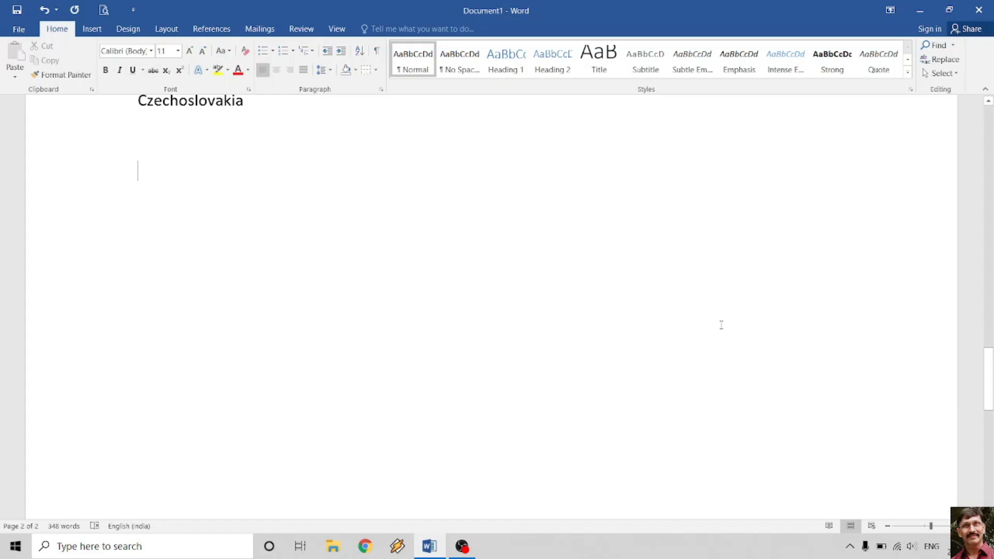
- Type 'Manish is a good boy.' on the empty line below Czechoslovakia, followed by a new line
type("Manish is ")
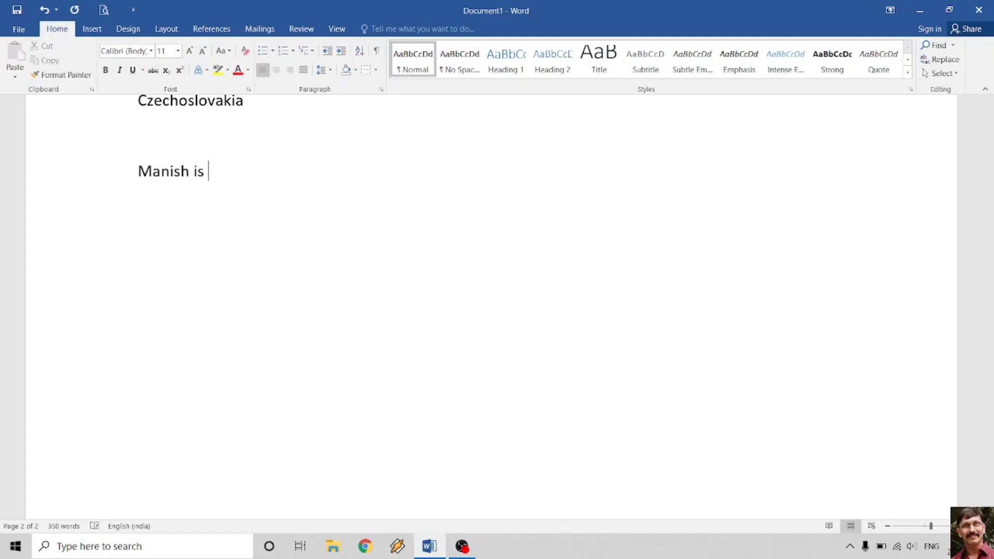
type("a good boy.")
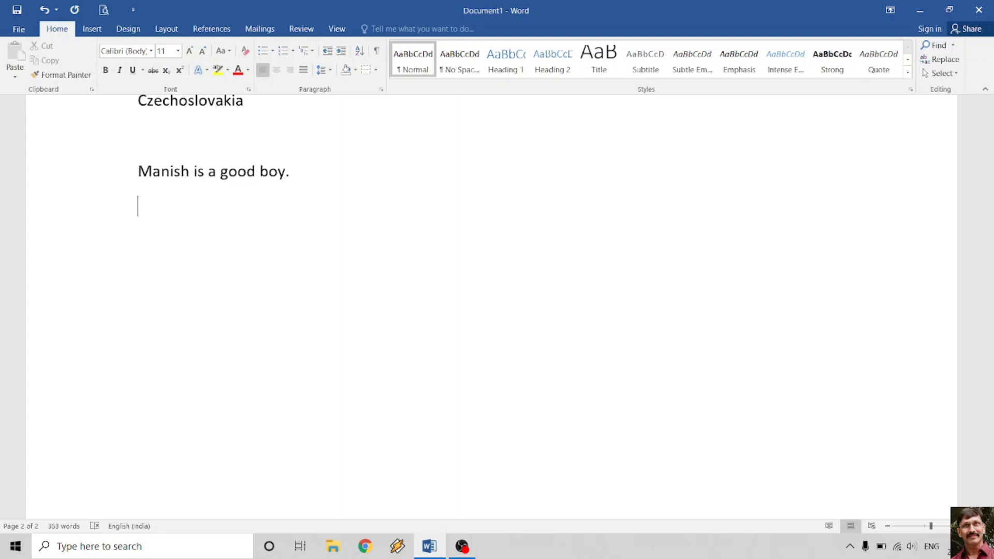
key("Return")
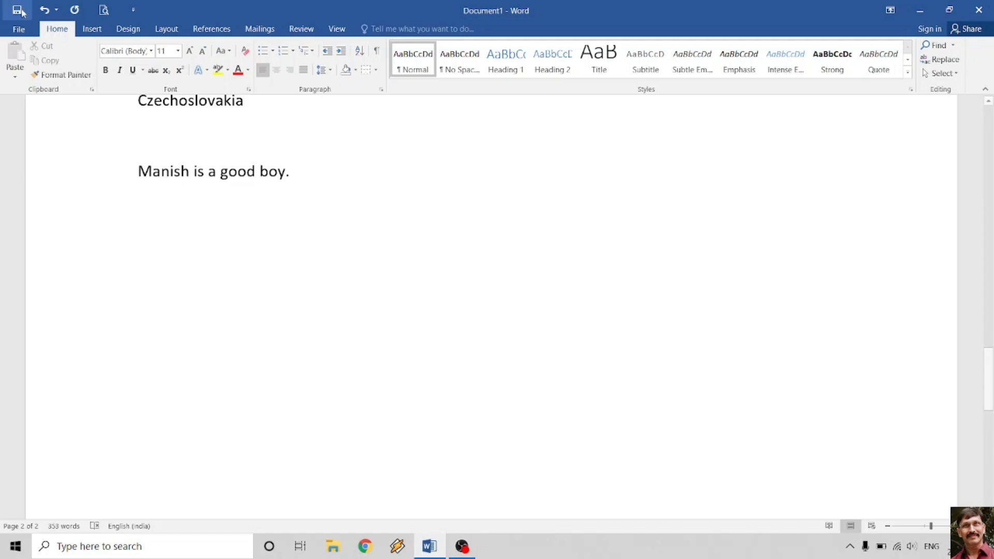
left_click(17, 31)
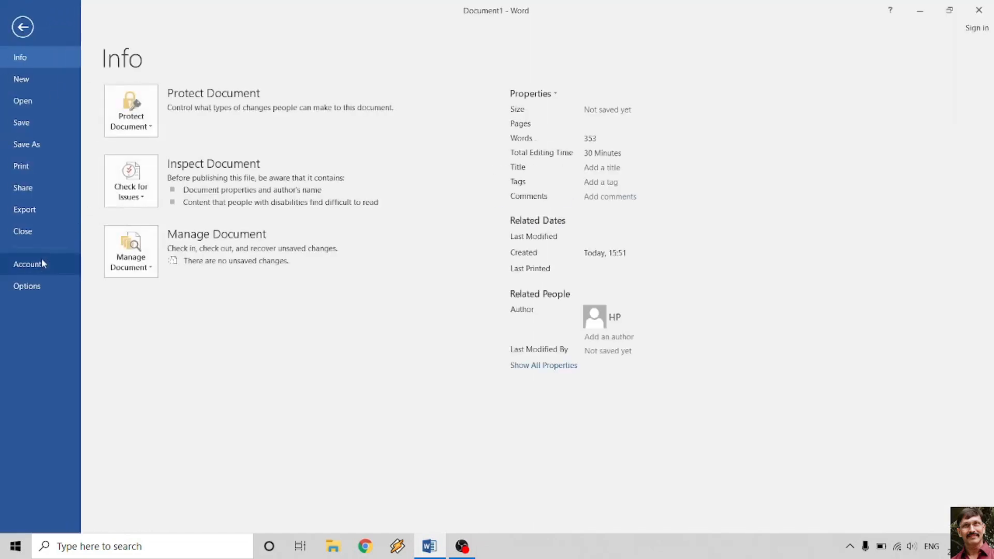
- In Proofing's AutoCorrect Options, add an entry replacing manish with manisha
left_click(26, 286)
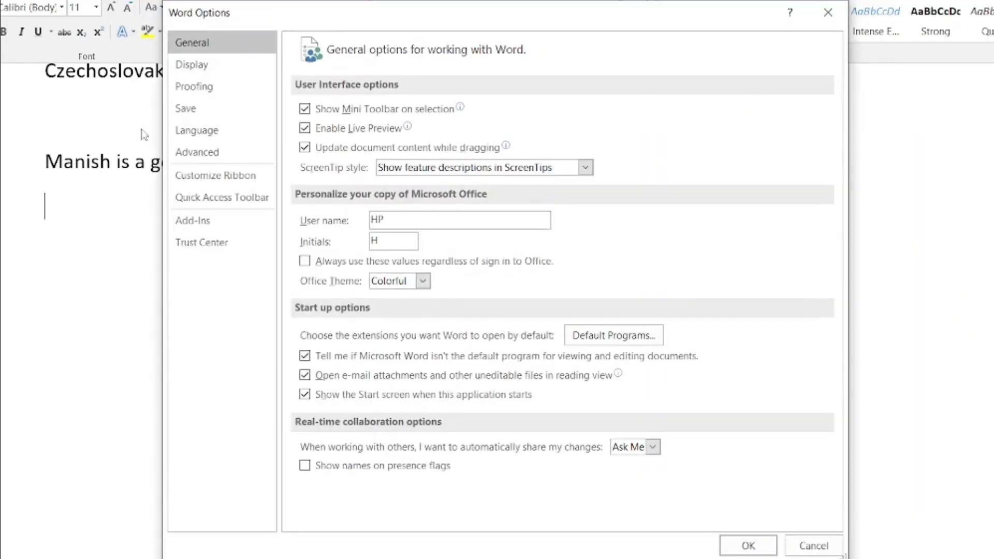
left_click(196, 87)
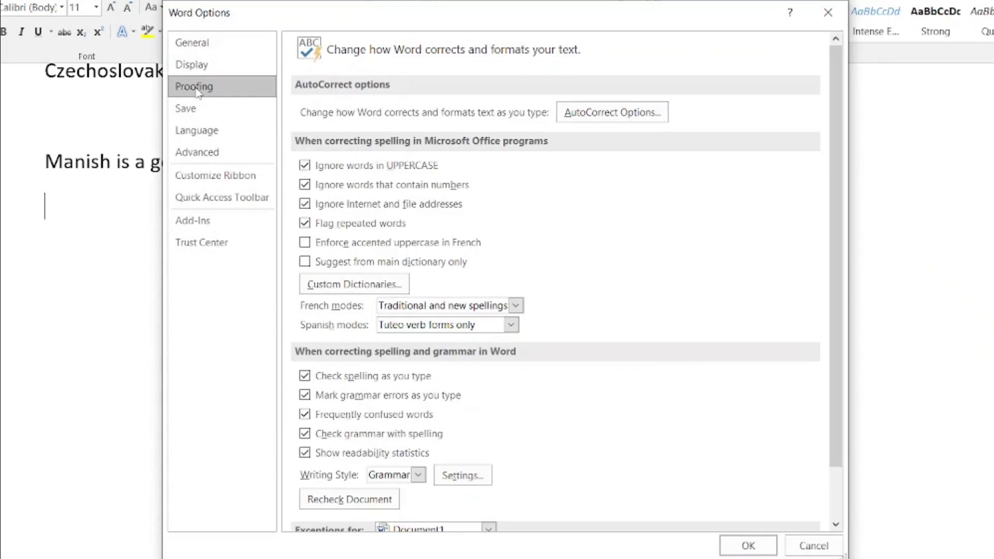
left_click(633, 113)
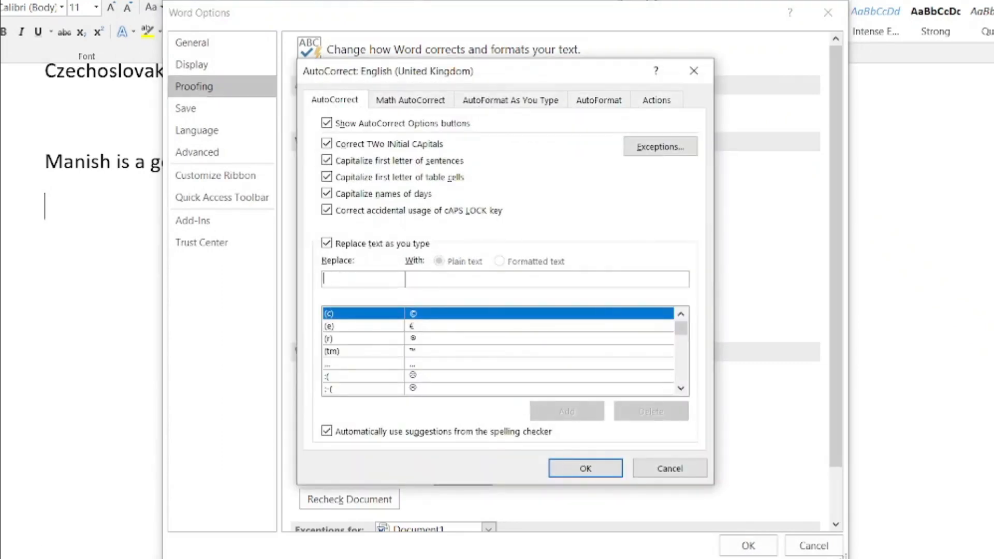
type("manish")
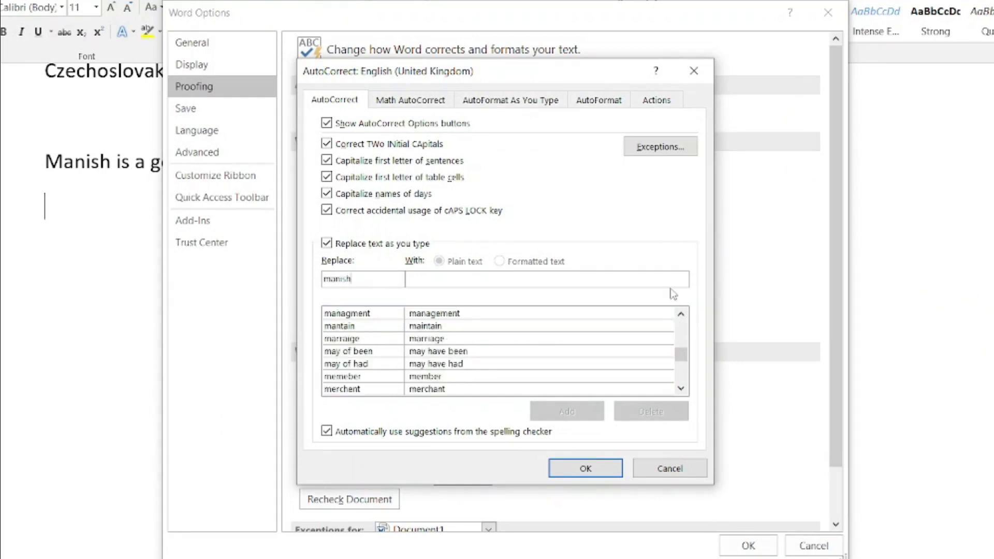
left_click(642, 280)
type("manisha")
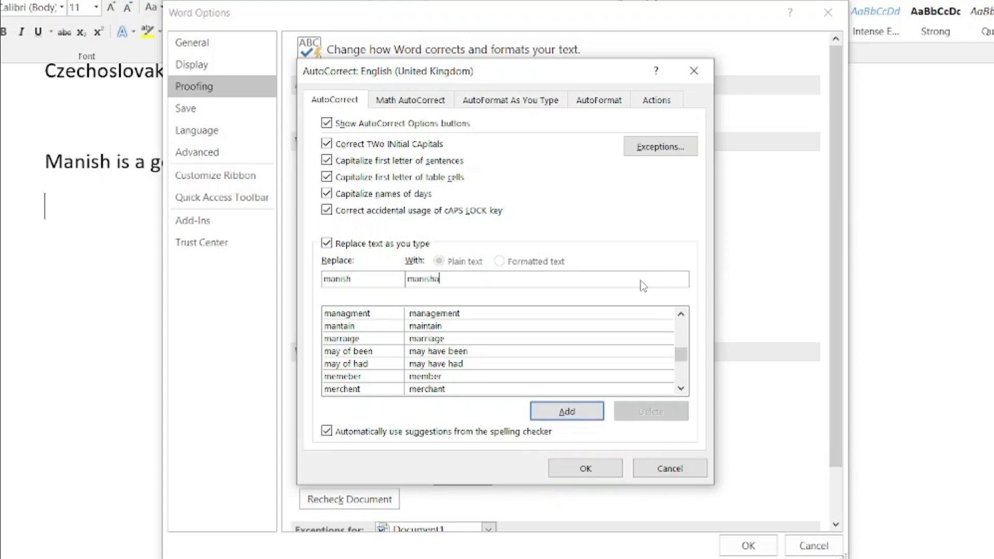
left_click(566, 413)
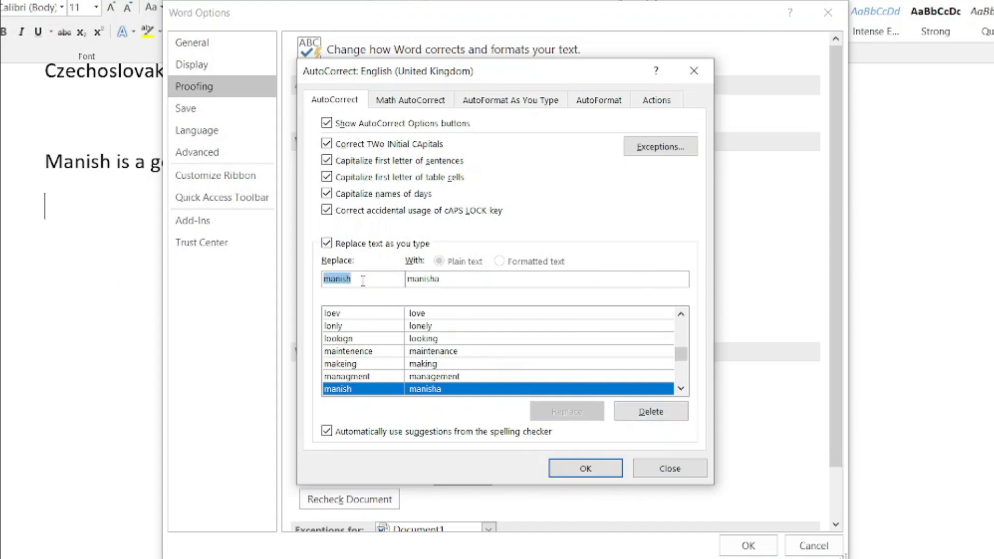
- Add a boy→girl AutoCorrect entry and close both dialogs
type("boy")
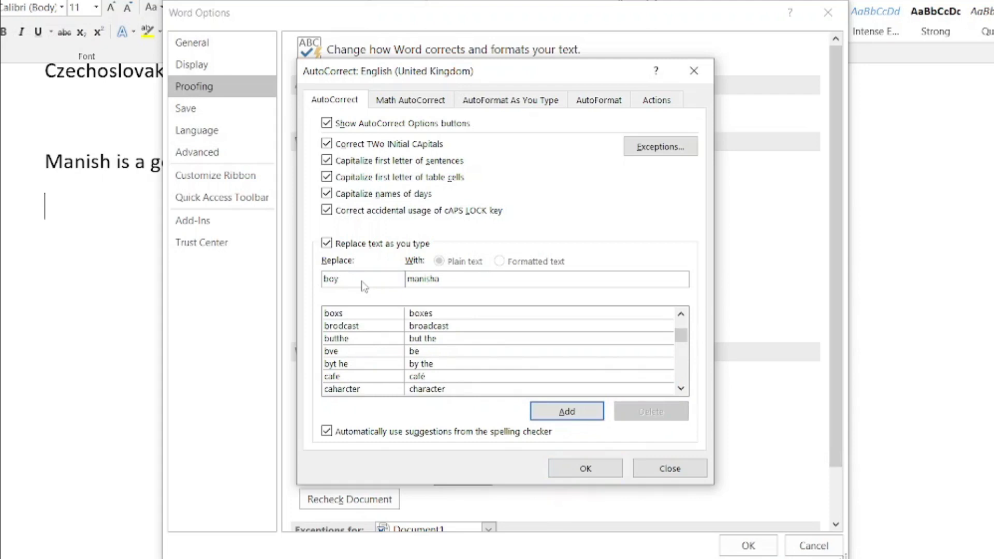
key("Tab")
type("girl")
left_click(573, 411)
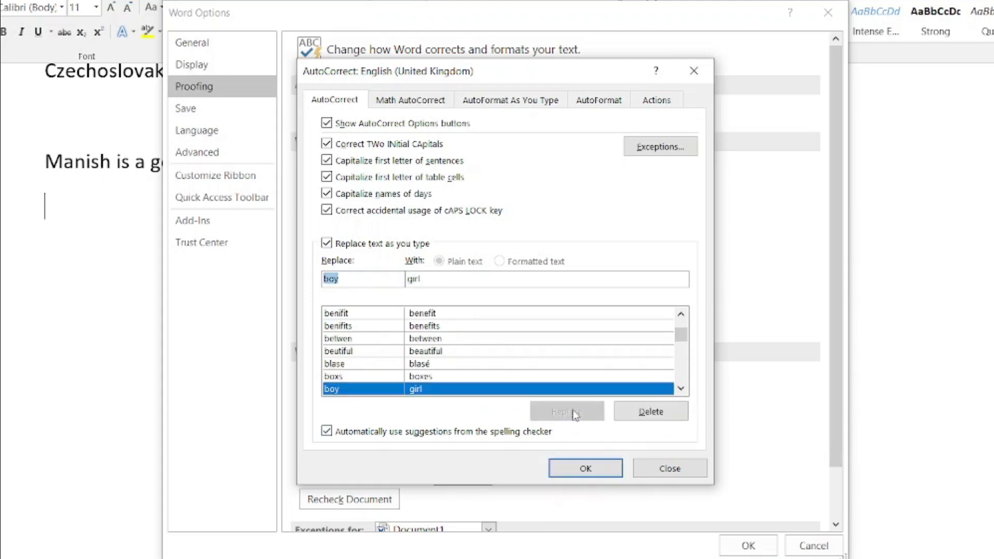
left_click(588, 468)
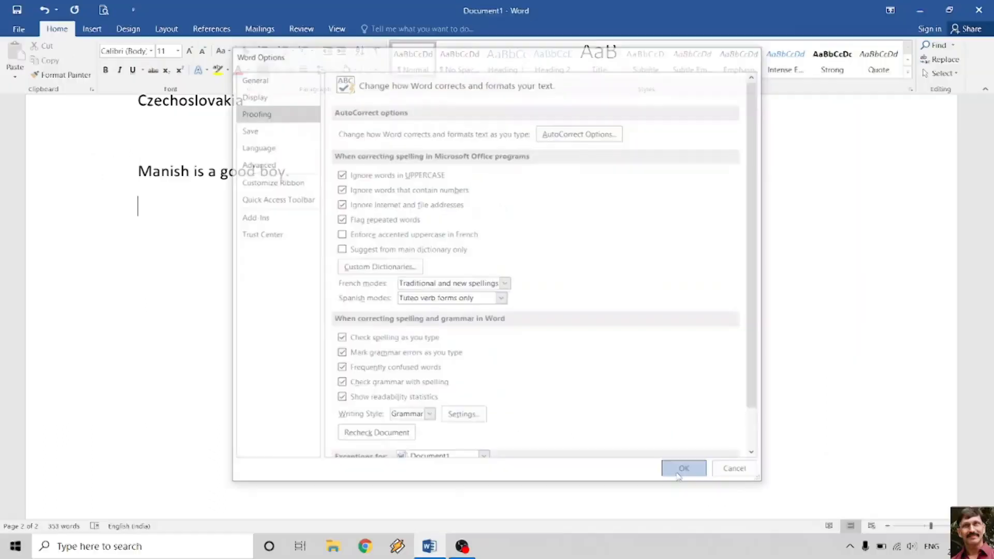
left_click(735, 552)
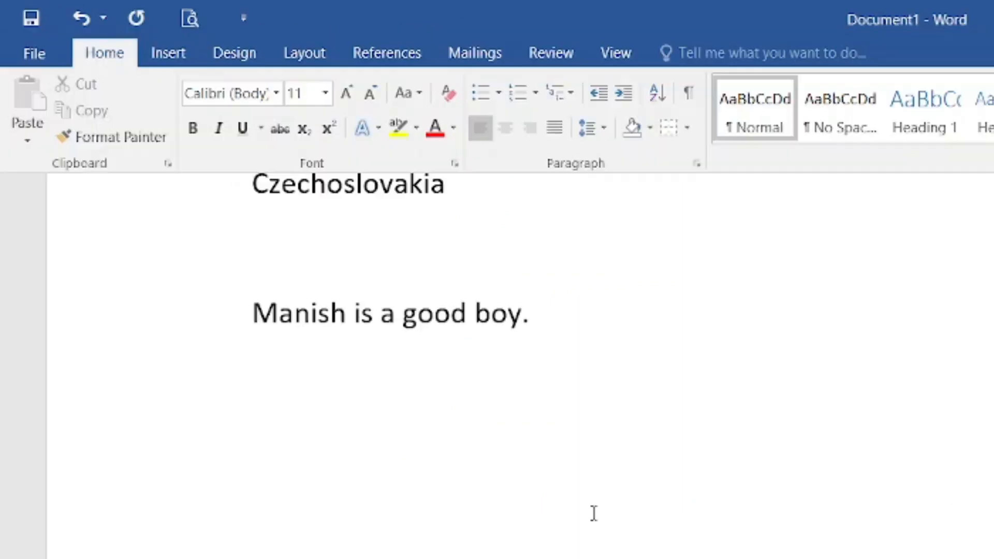
- Type the test sentence so the page reads 'Manisha is a good girl.'
type("manish")
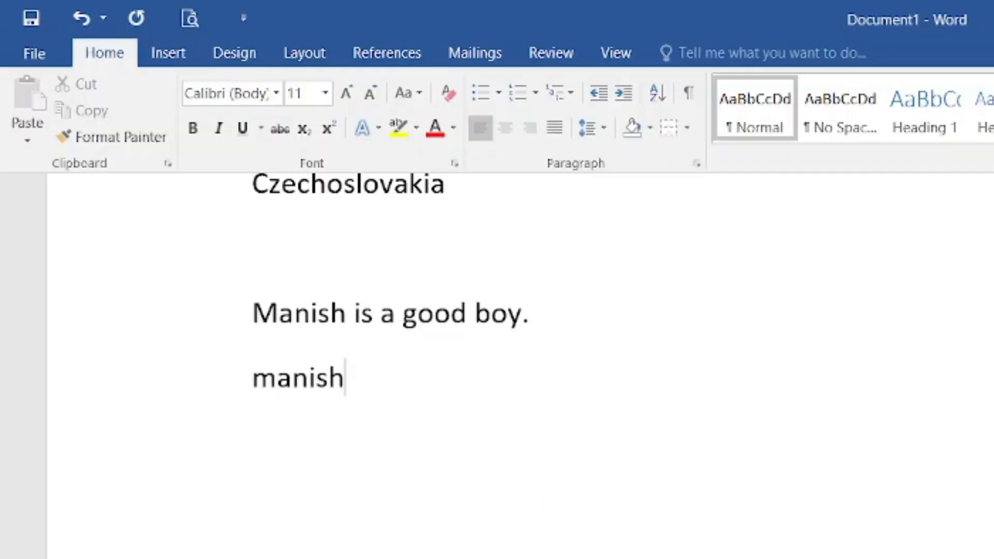
type("a is a goo")
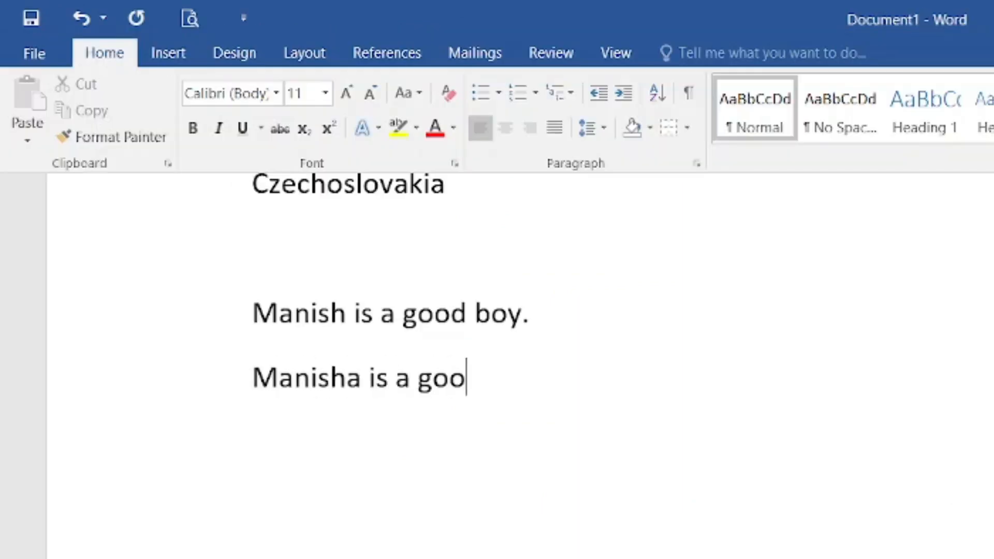
type("d girl.")
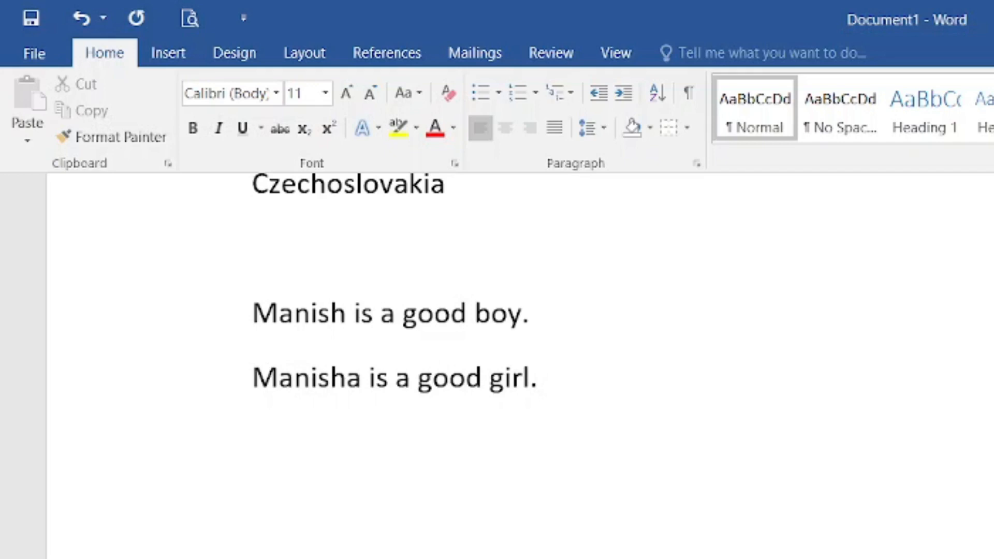
key("Return")
key("Return")
- Add a line reading 'Manisha' below it, then type and remove a trial 'add'
type("manish")
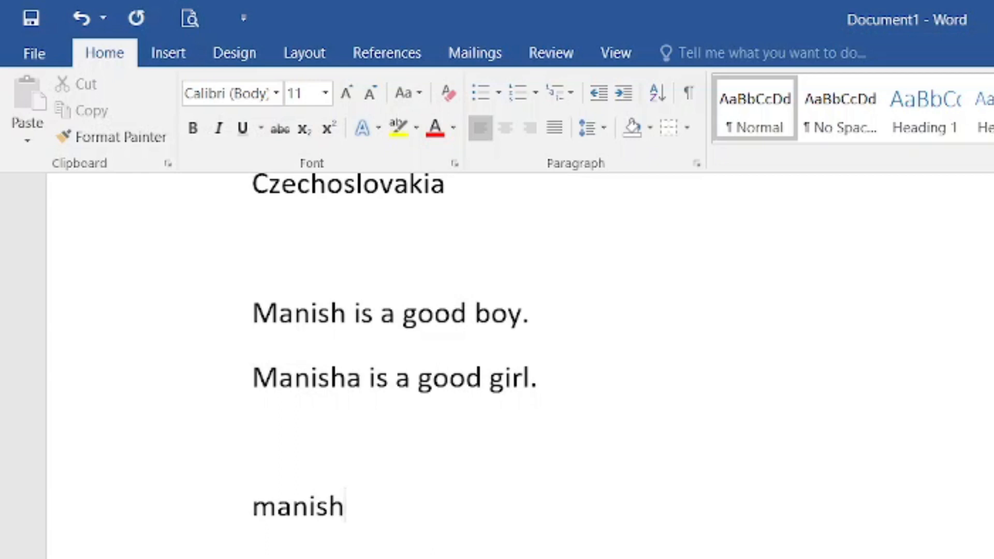
type("a")
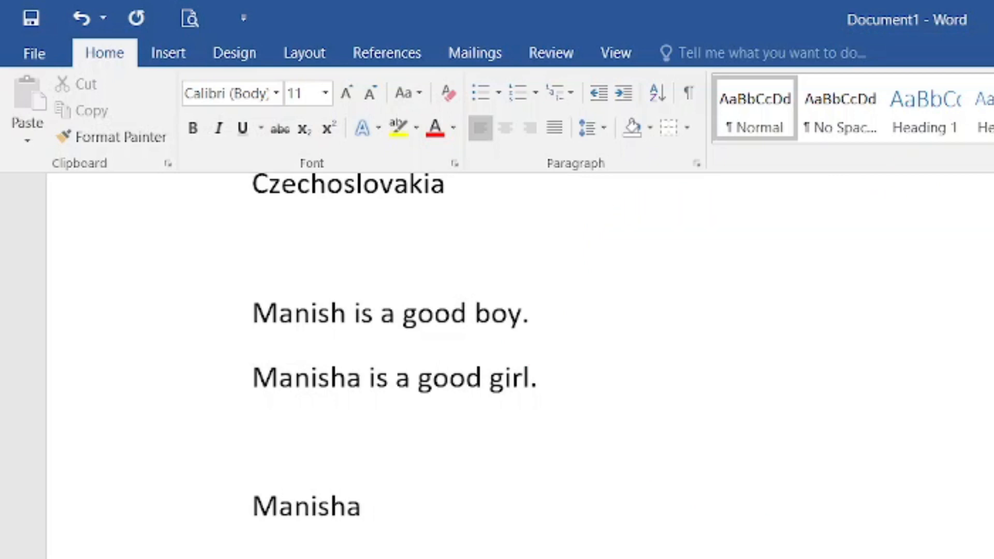
key("Return")
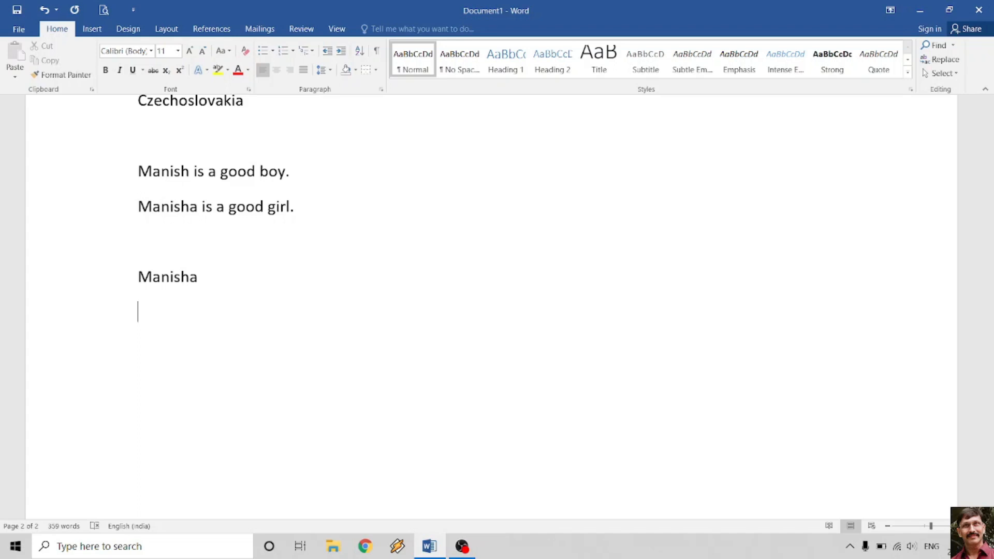
type("add")
key("BackSpace")
key("BackSpace")
key("BackSpace")
key("BackSpace")
left_click(19, 29)
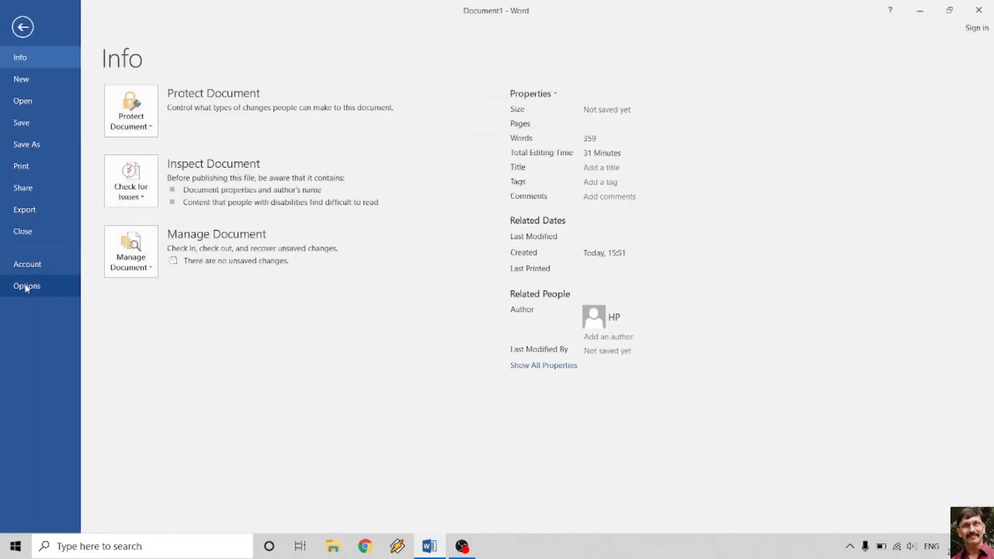
- Open AutoCorrect Options from Proofing and enter 'adr' as the text to replace
left_click(26, 285)
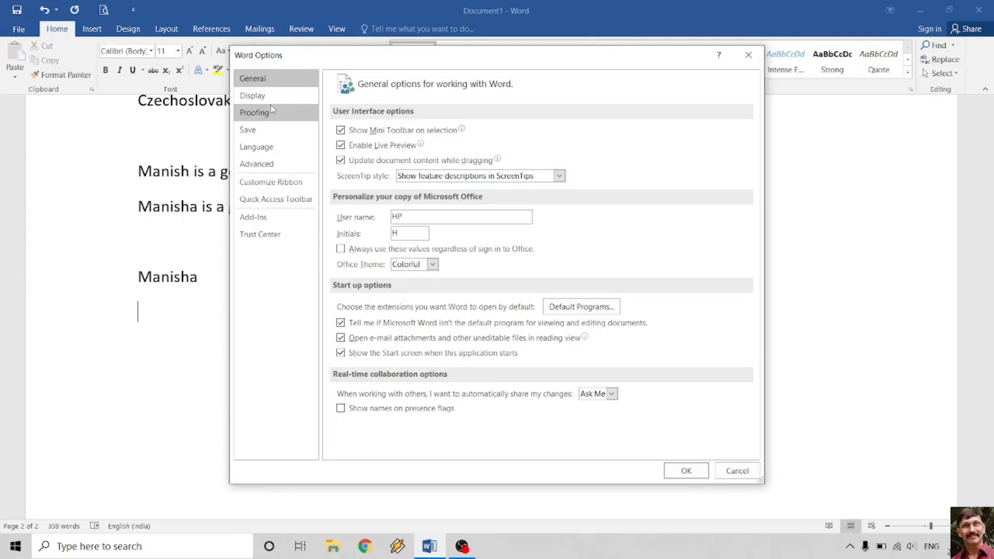
left_click(270, 110)
left_click(581, 134)
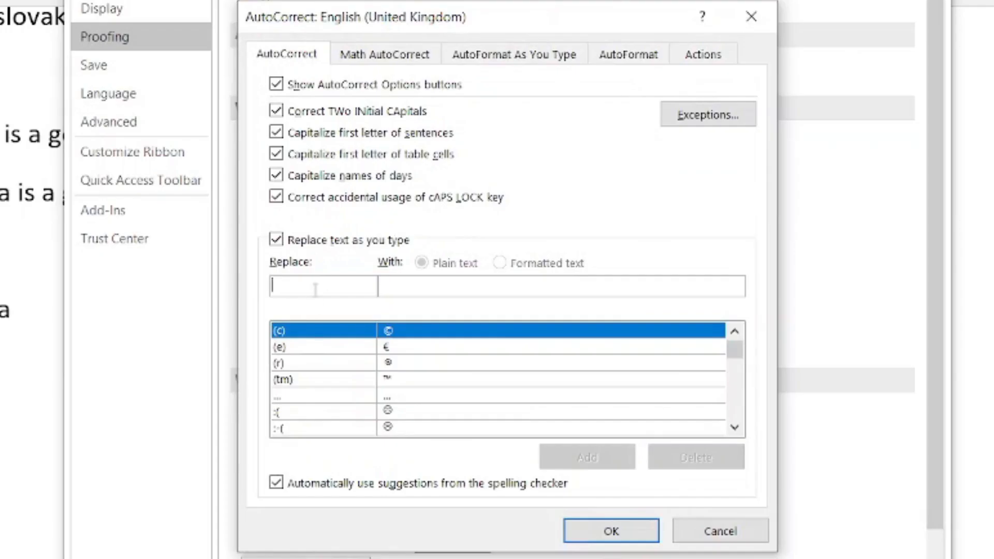
left_click(315, 289)
type("add")
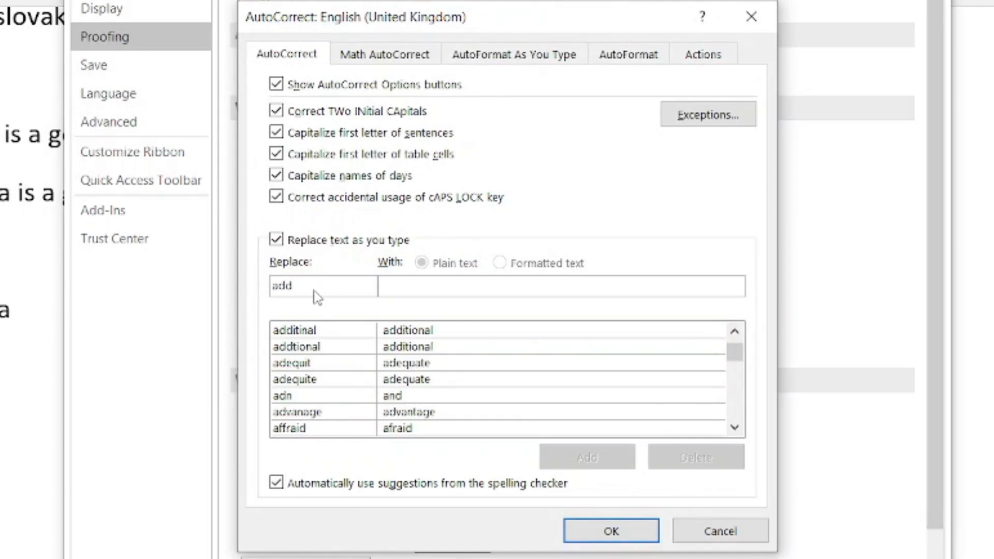
key("BackSpace")
type("r")
left_click(429, 285)
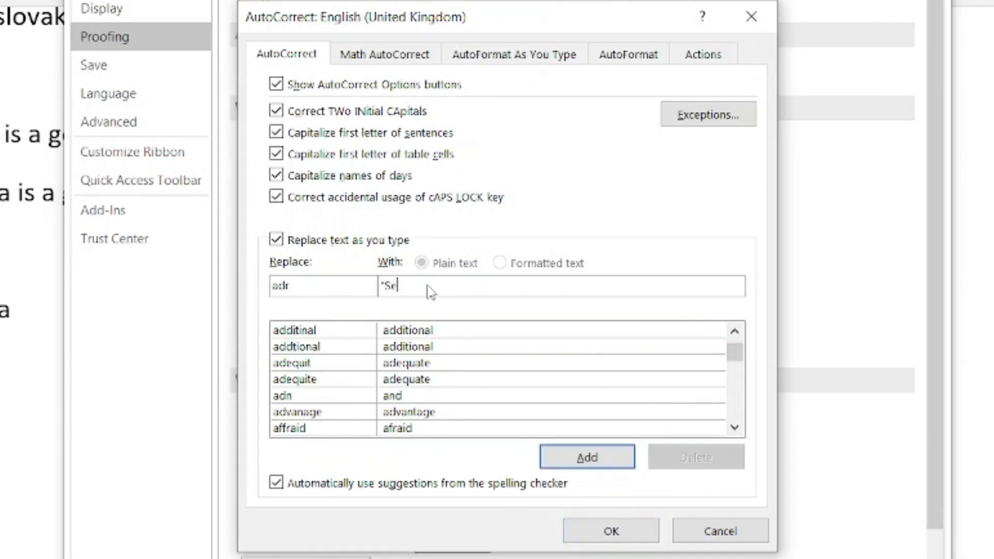
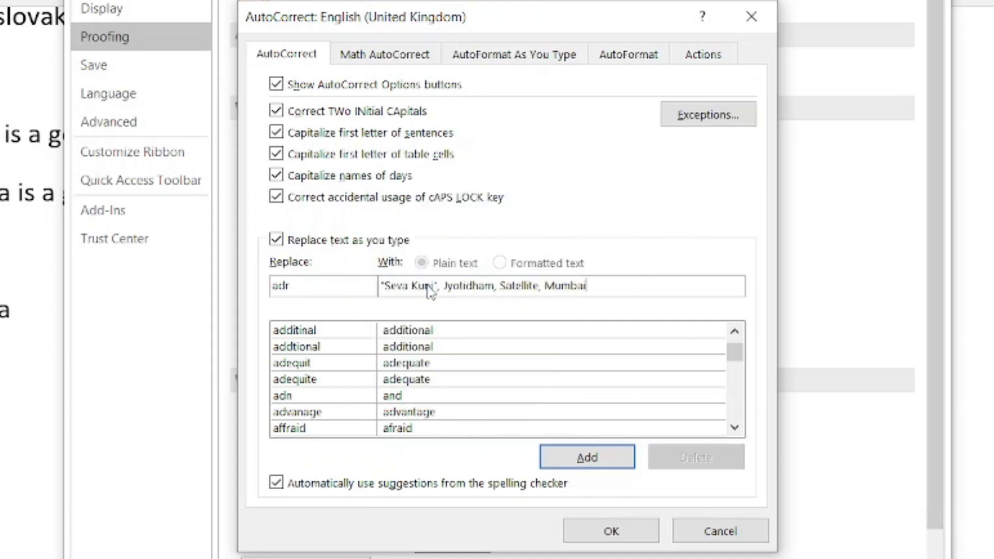
left_click(576, 462)
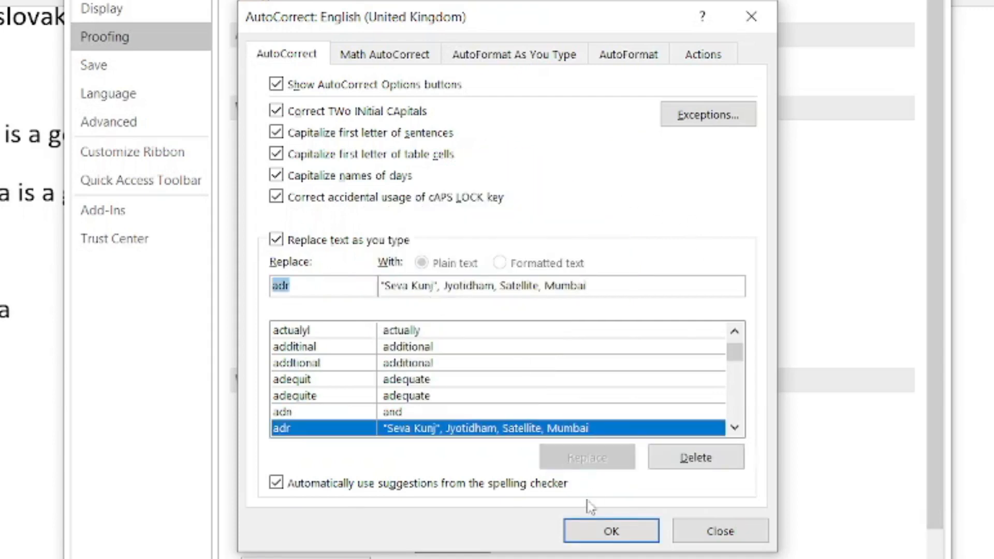
left_click(600, 531)
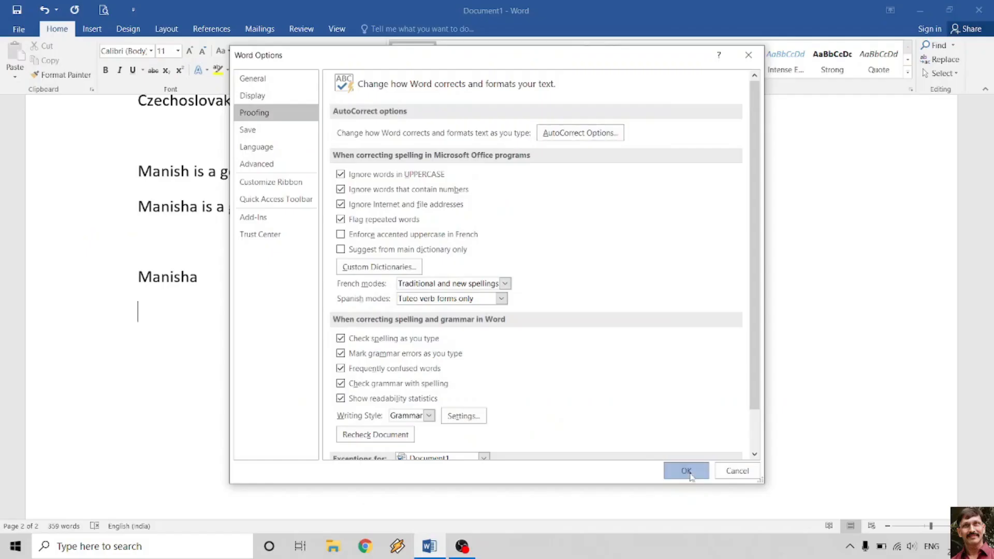
- Back in the document, type 'My address is...' on a new line
left_click(690, 471)
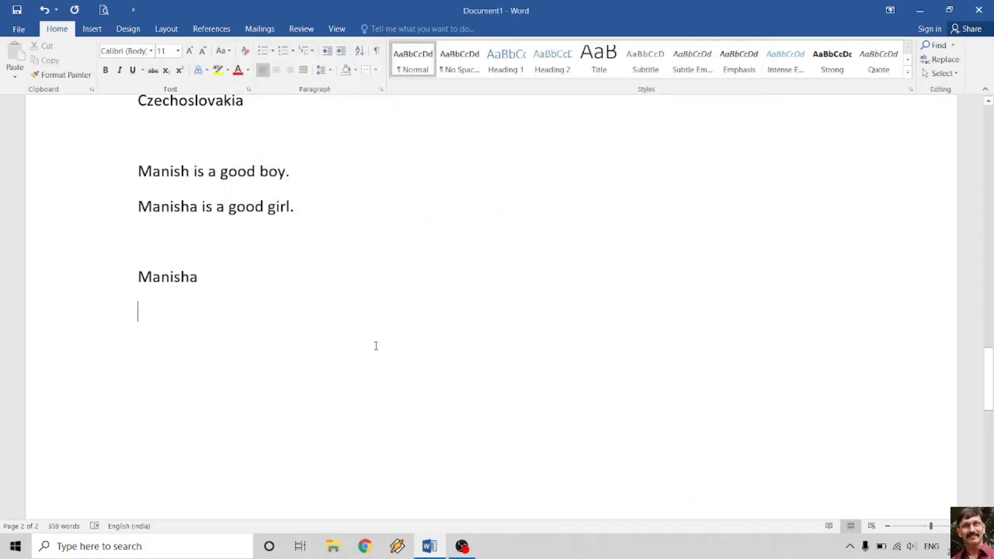
key("Return")
type("My ")
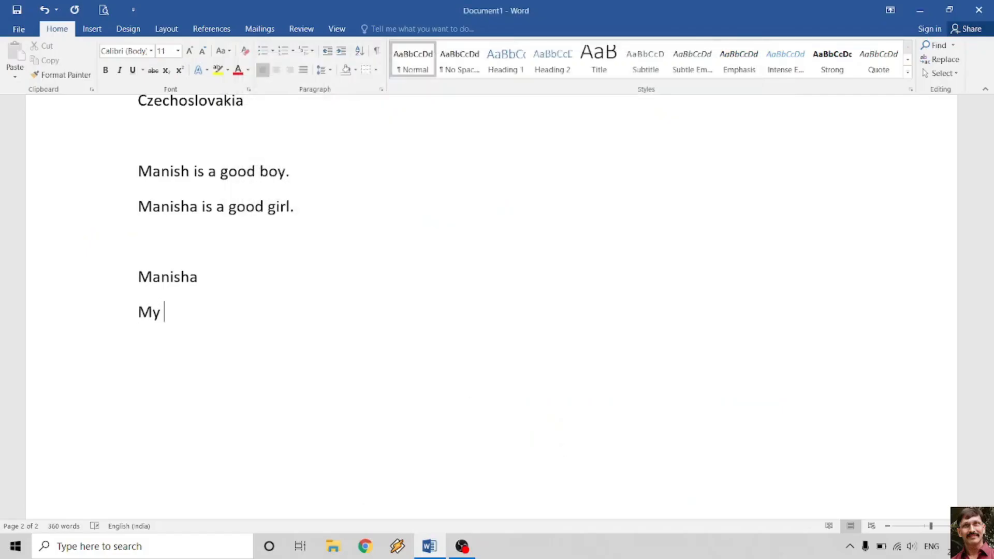
type("address ")
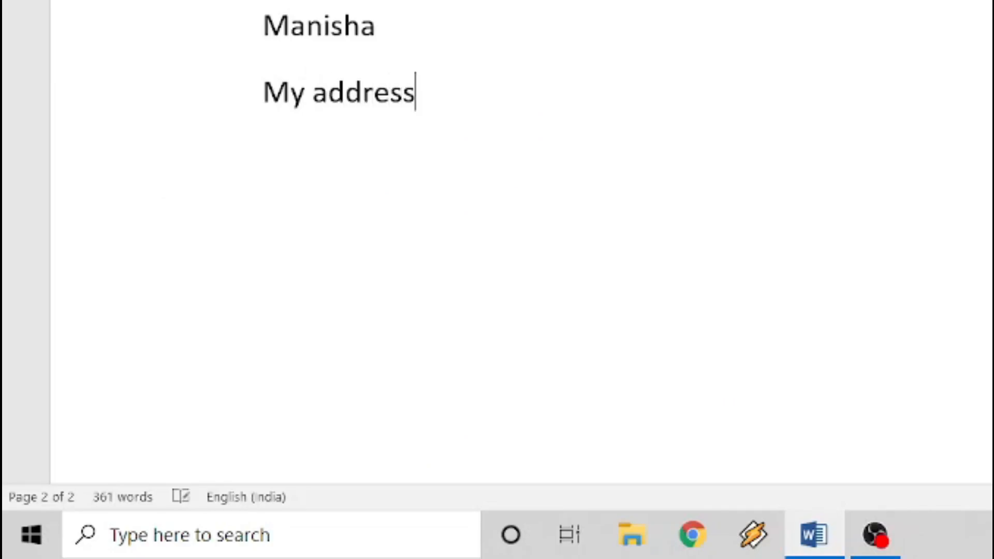
type("is/")
key("BackSpace")
type("...")
key("Return")
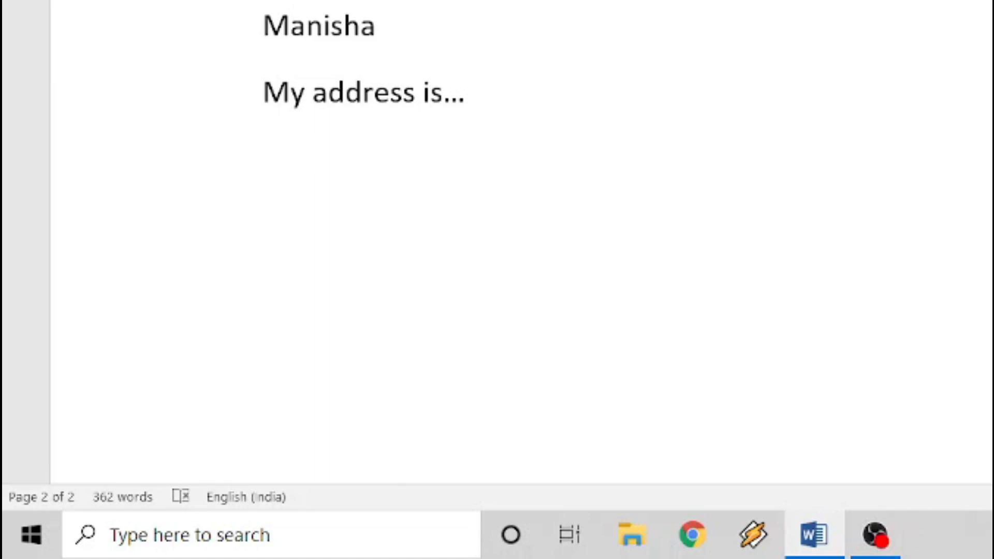
- Test the shortcuts: 'adr' expands to the address, then add 'Manisha' and 'Girl' lines below
type("adr")
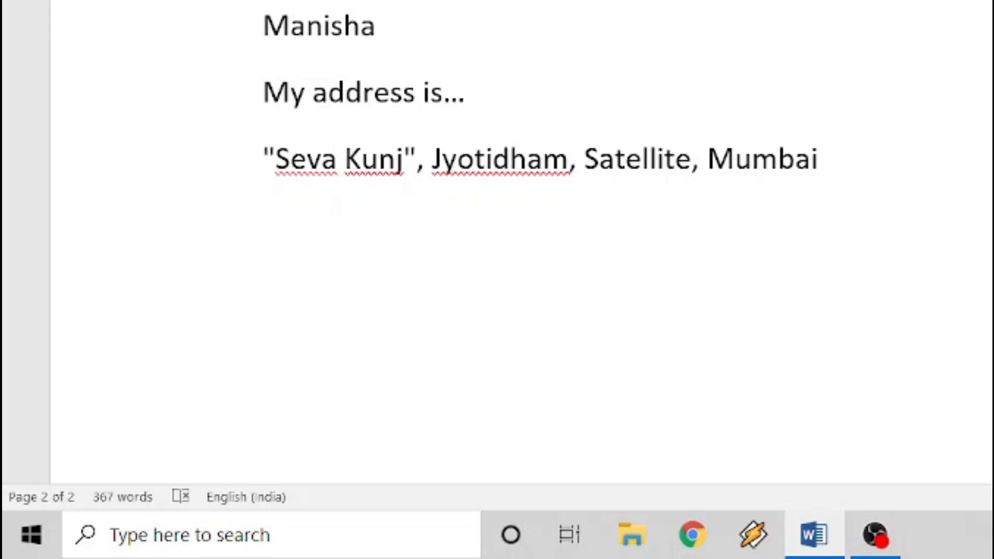
key("Return")
key("Return")
type("manisha")
key("Return")
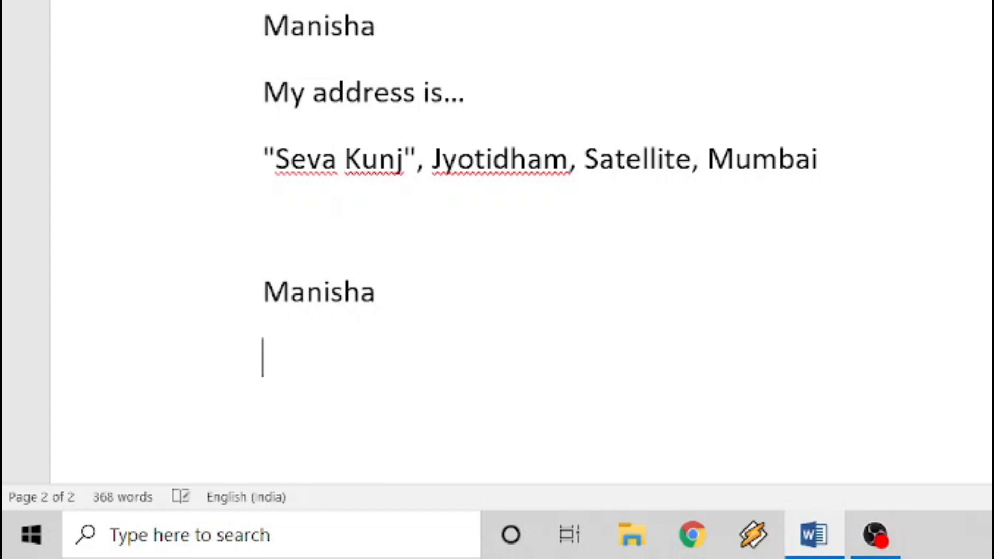
type("boy")
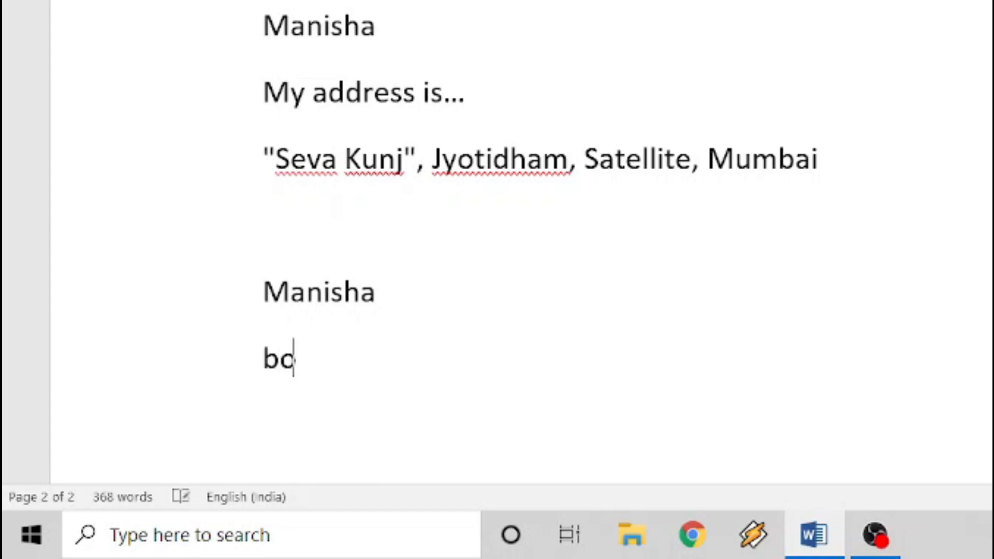
key("BackSpace")
key("BackSpace")
key("BackSpace")
type("Girl")
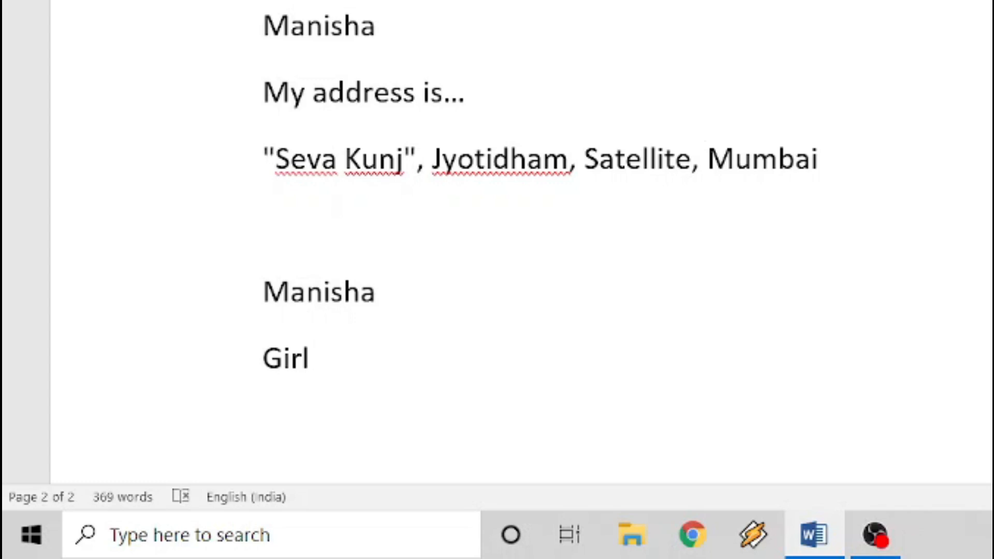
- Open AutoCorrect Options via File > Options > Proofing and delete the adr entry
left_click(23, 30)
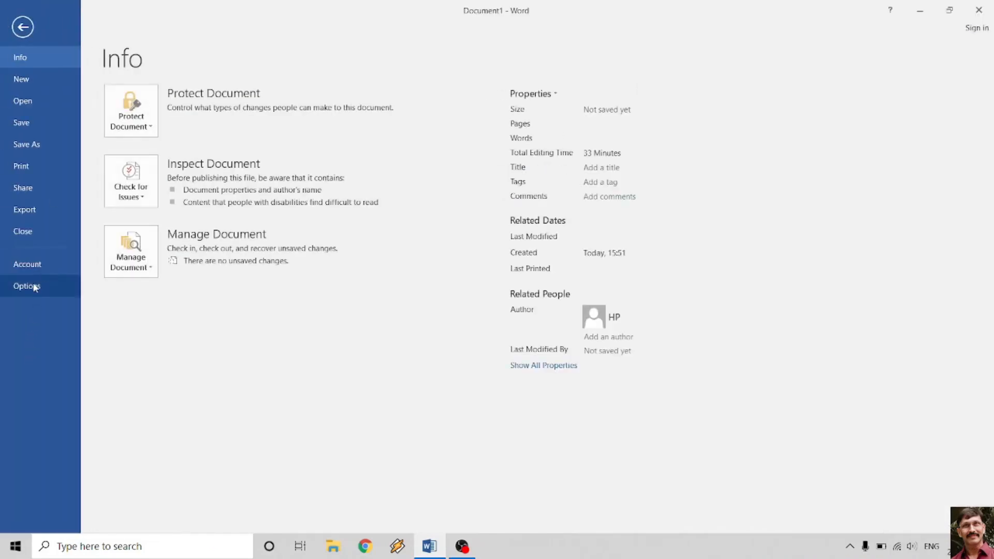
left_click(35, 285)
left_click(255, 113)
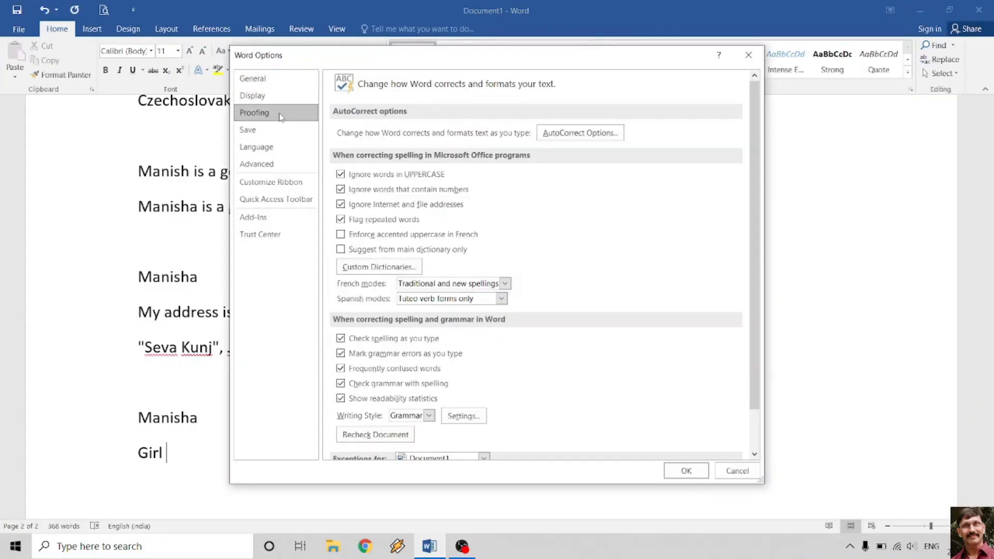
left_click(577, 132)
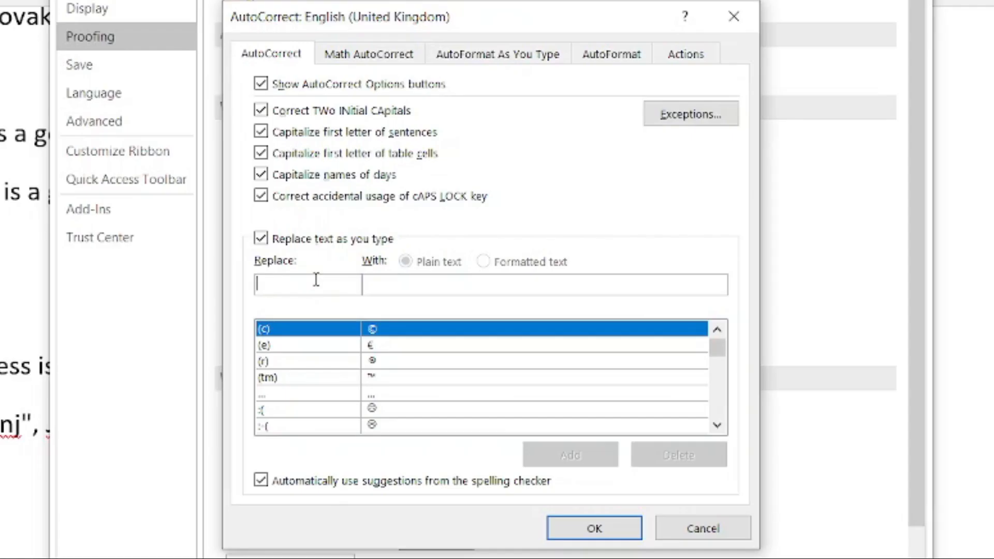
type("adr")
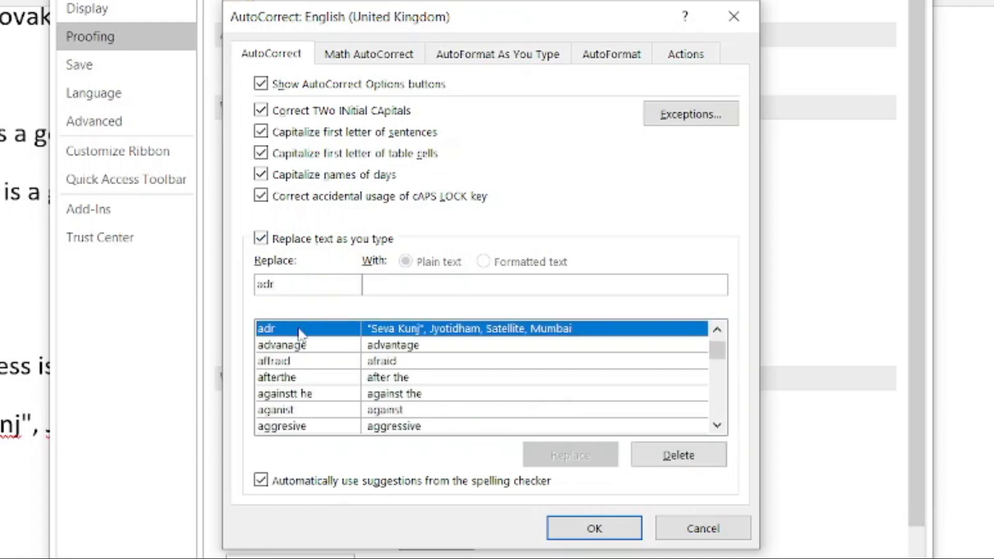
left_click(710, 460)
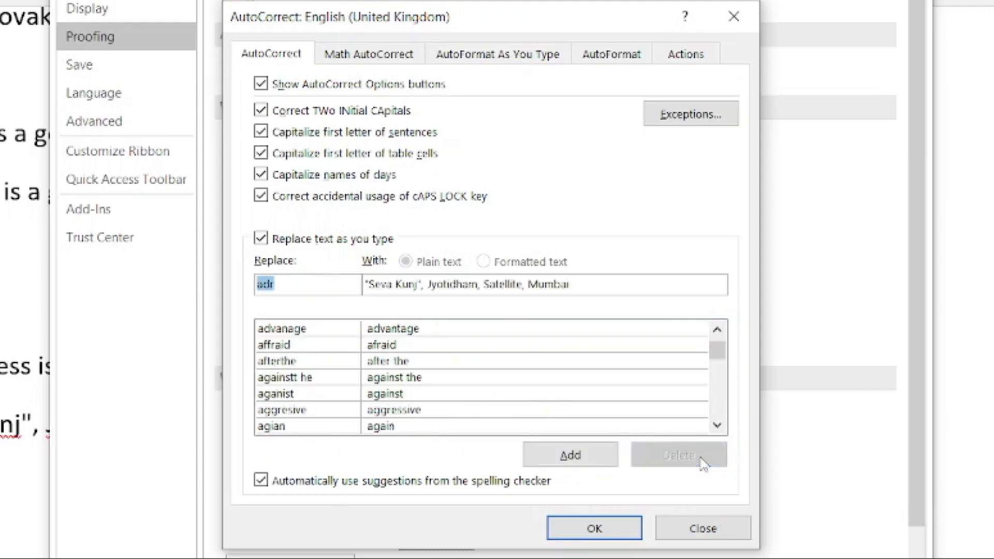
- Delete the boy, manish and che entries, then close both dialogs
type("boy")
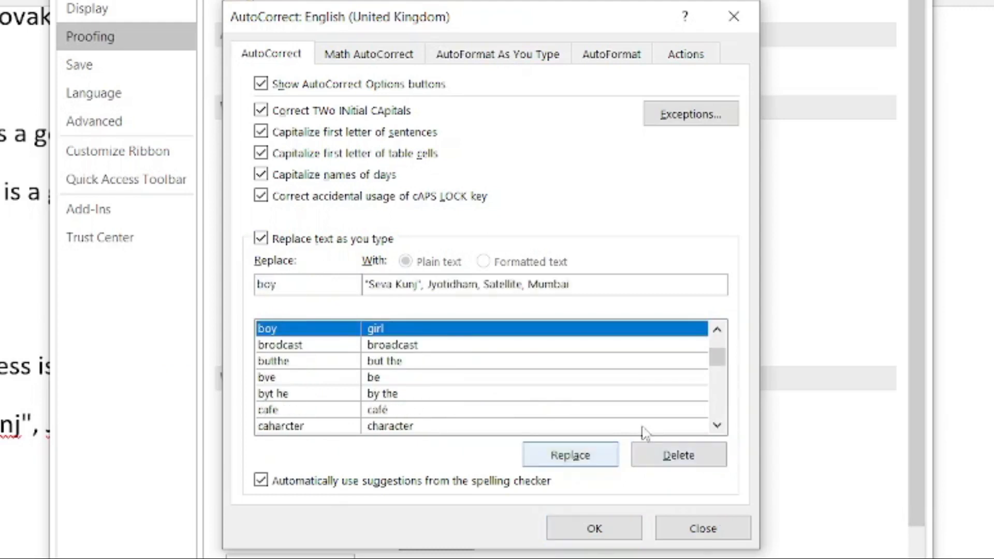
left_click(672, 461)
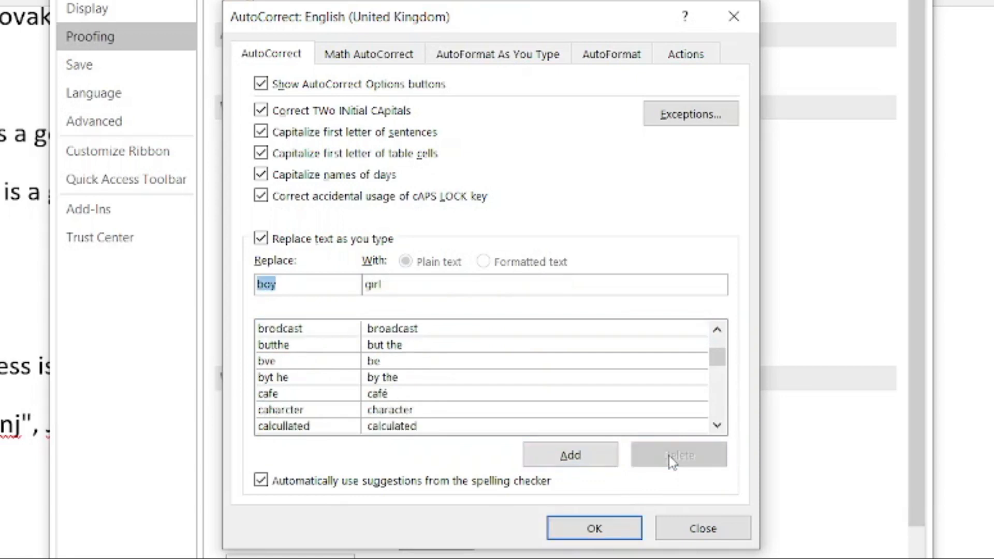
type("manish")
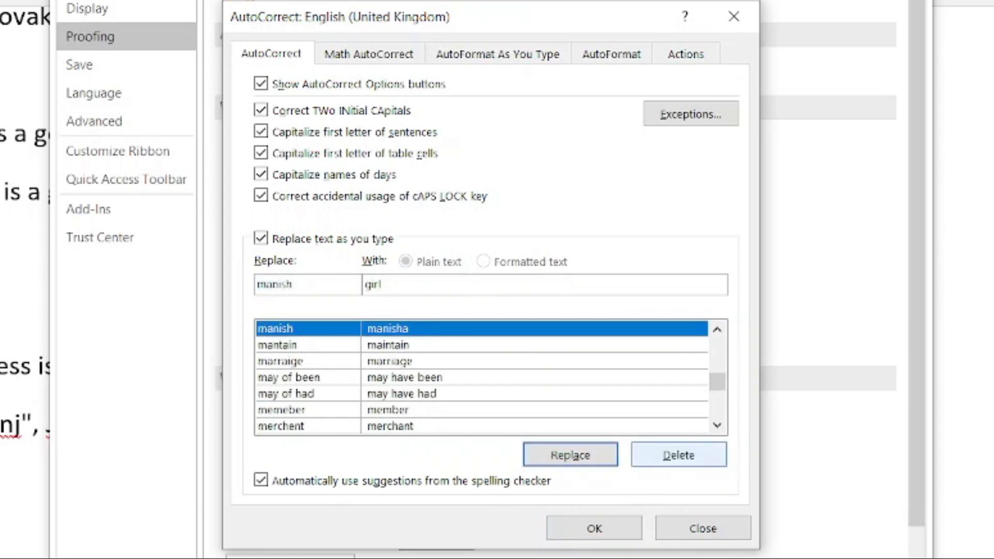
left_click(673, 450)
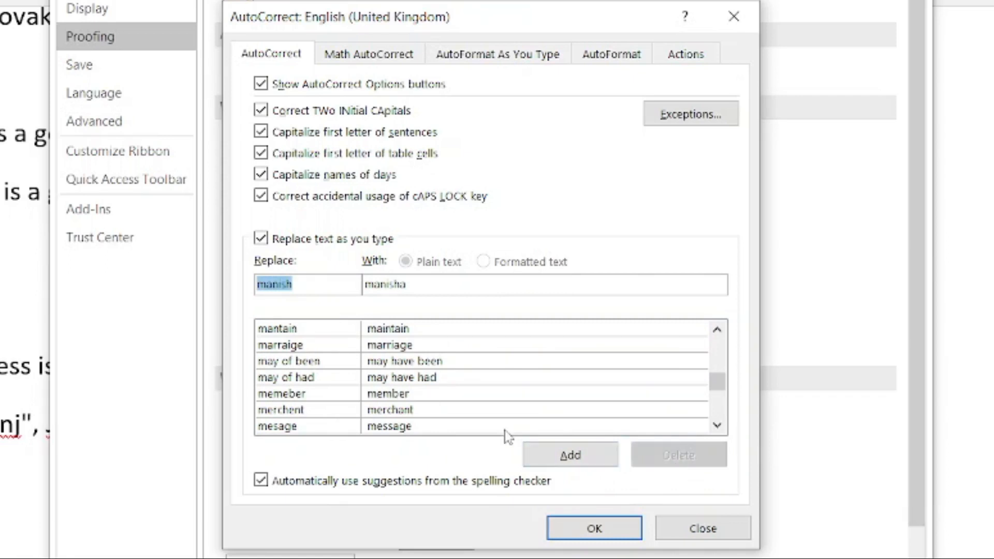
type("che")
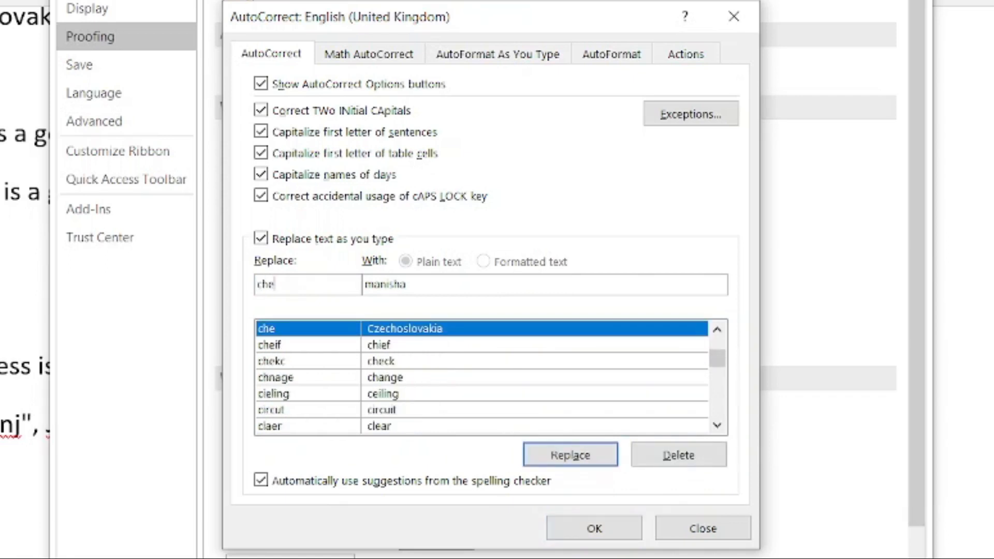
left_click(698, 461)
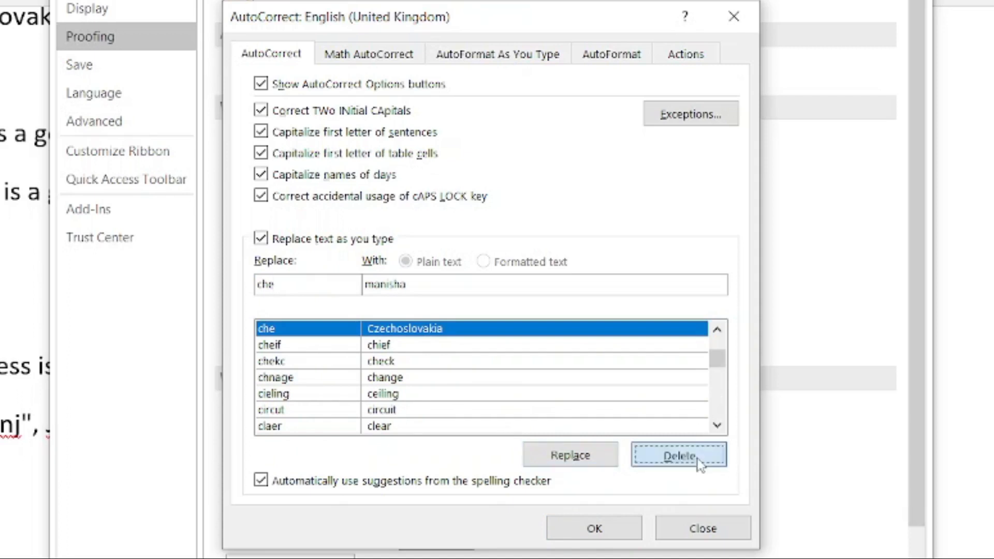
left_click(596, 534)
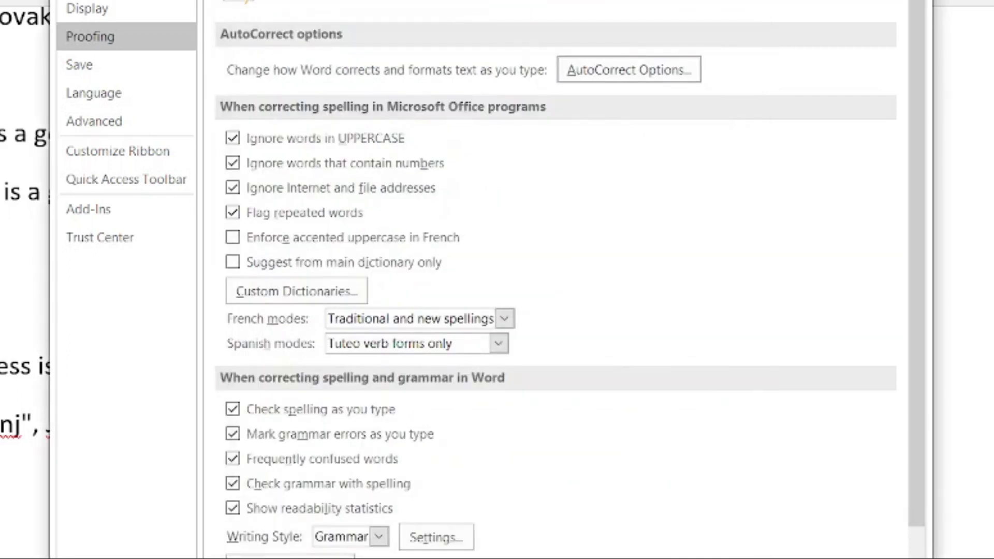
left_click(682, 470)
scroll(355, 415, "down", 4)
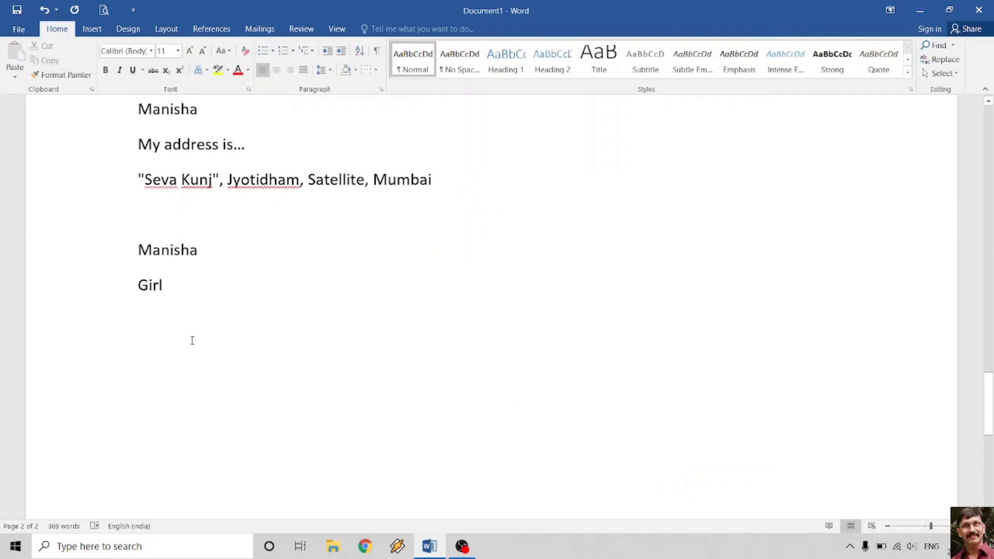
- Type 'manish is a good boy.' on a new line, confirming no words get replaced
type("manish is a good boy")
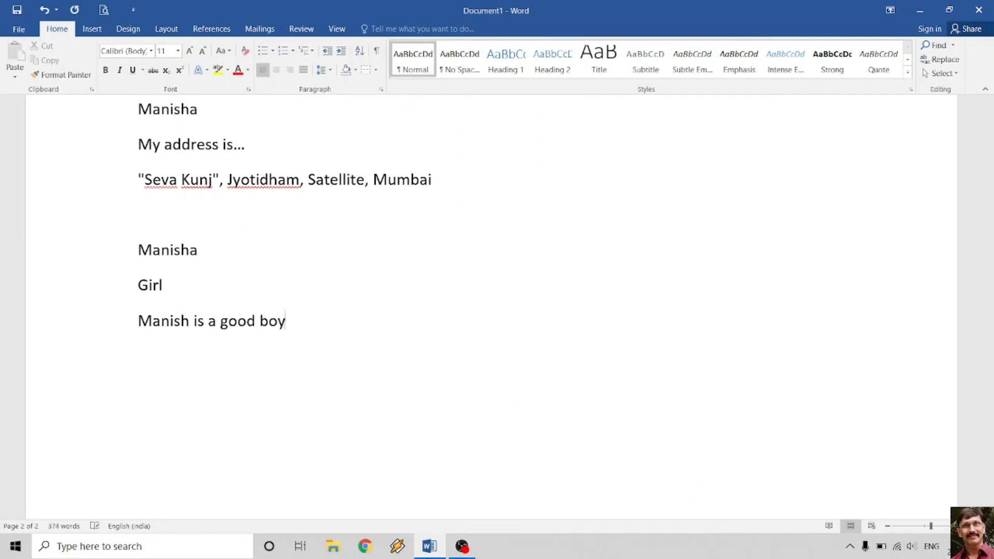
type(",")
key("BackSpace")
type(".")
key("Return")
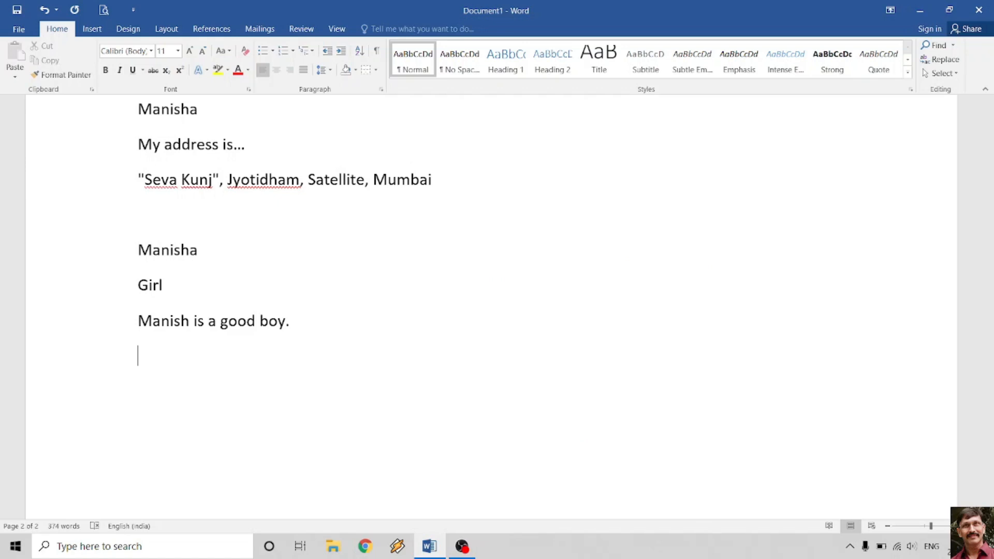
- Apply the Font dialog's Hidden effect to the whole Themes and styles paragraph
scroll(300, 354, "up", 10)
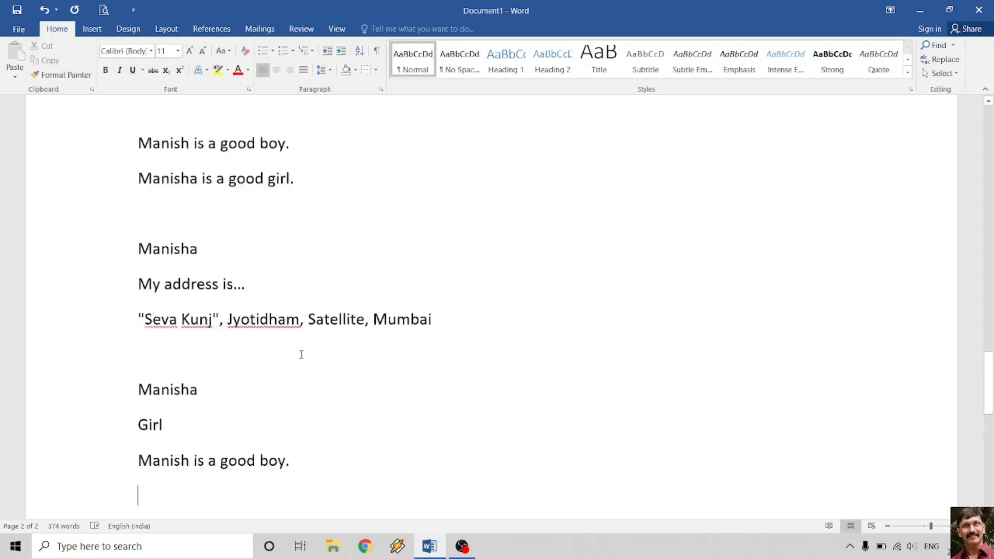
scroll(302, 355, "up", 15)
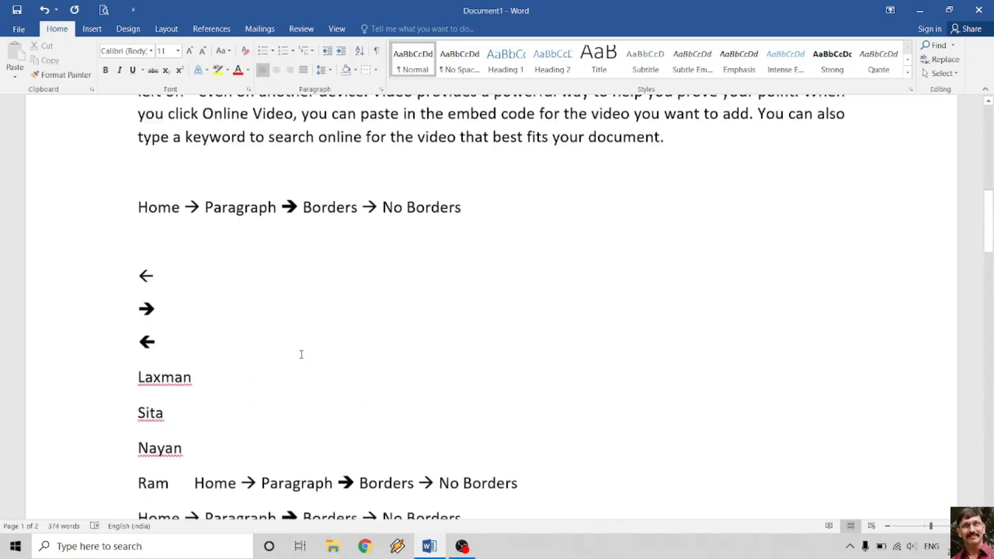
scroll(301, 355, "down", 3)
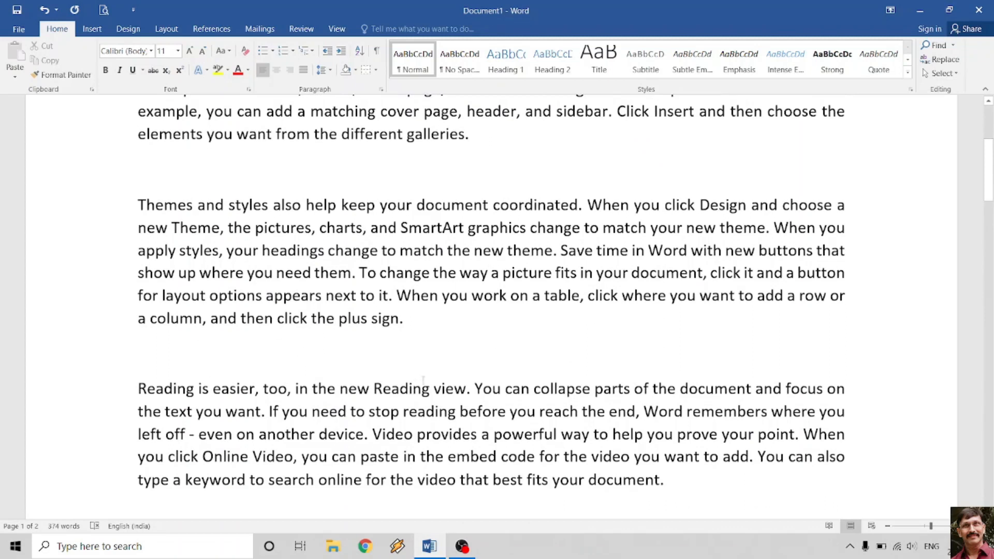
scroll(483, 297, "up", 1)
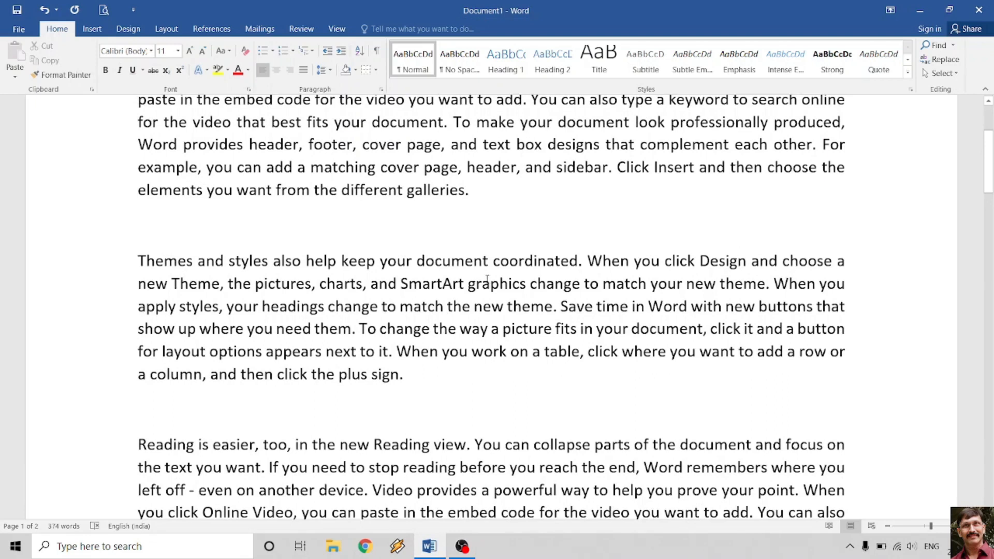
triple_click(460, 309)
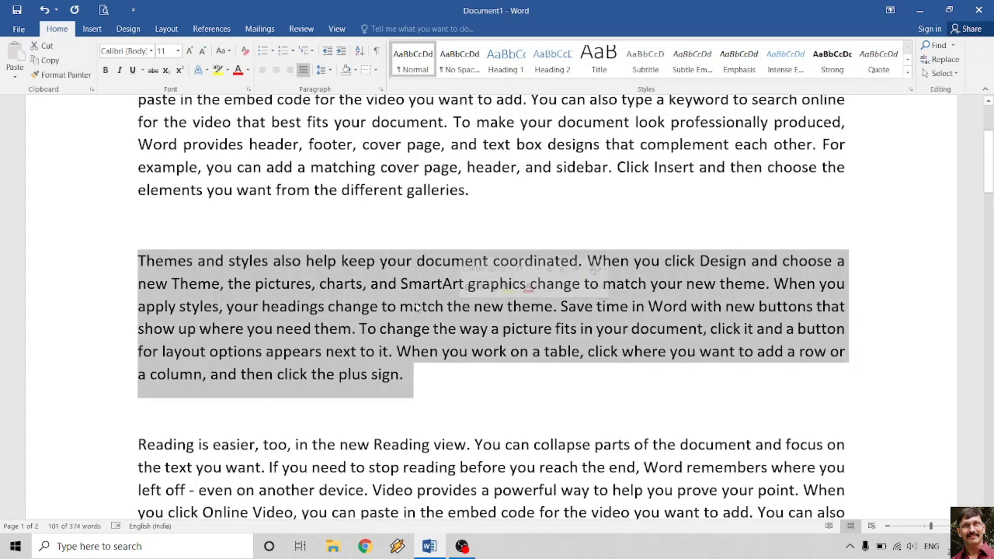
right_click(411, 288)
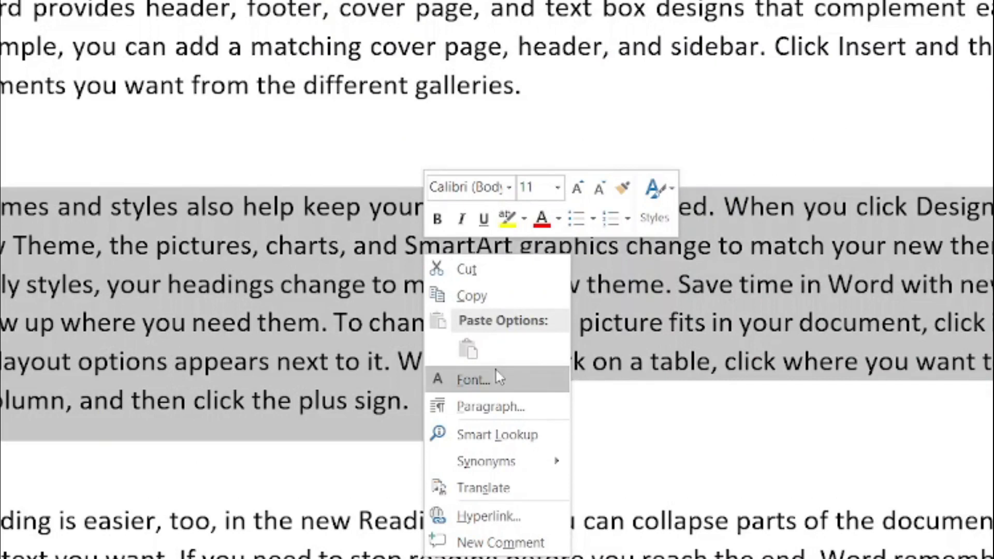
left_click(498, 375)
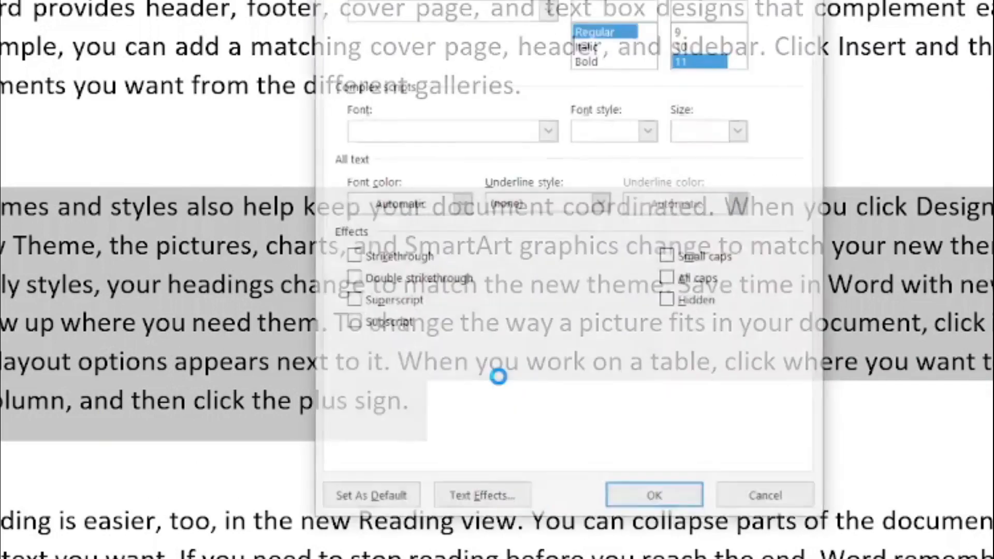
left_click(669, 302)
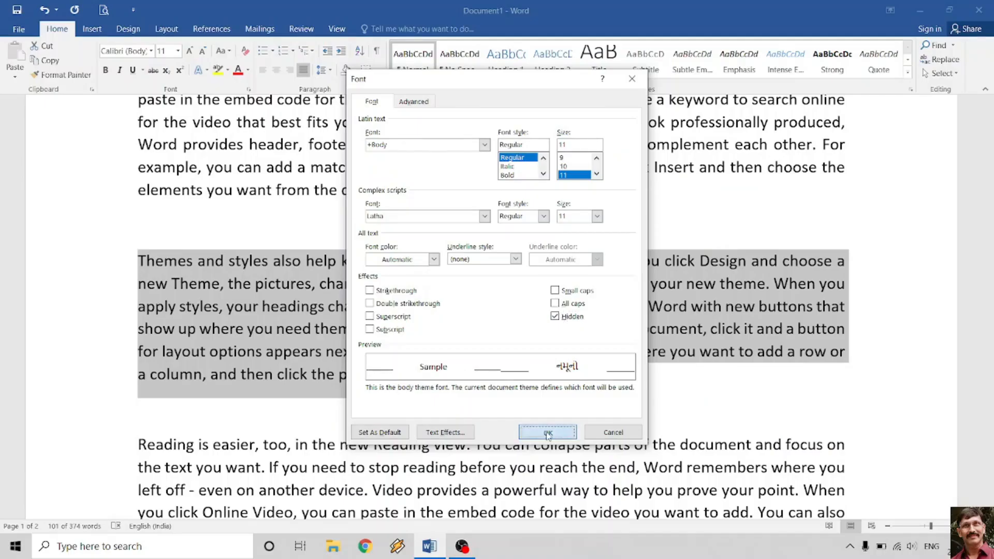
left_click(656, 500)
scroll(490, 329, "up", 3)
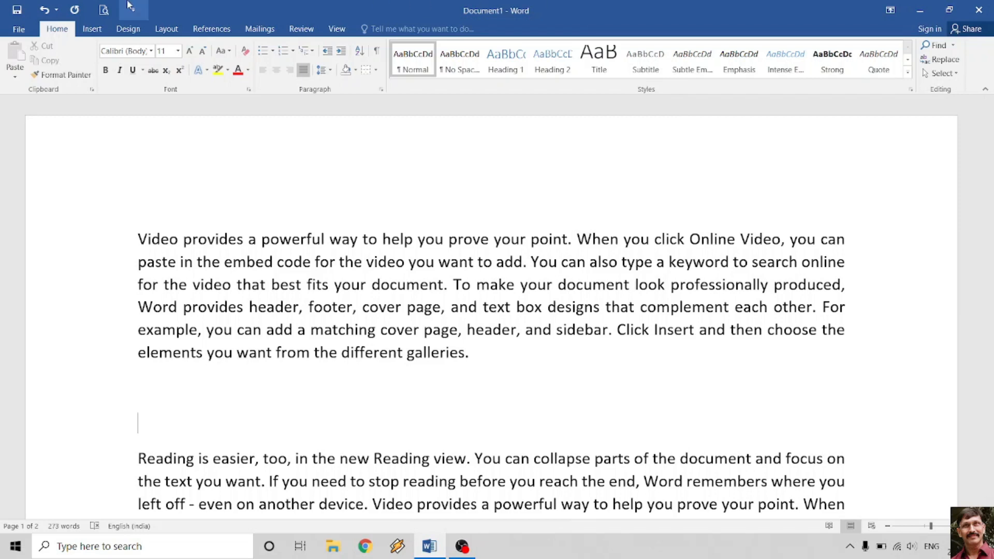
left_click(103, 12)
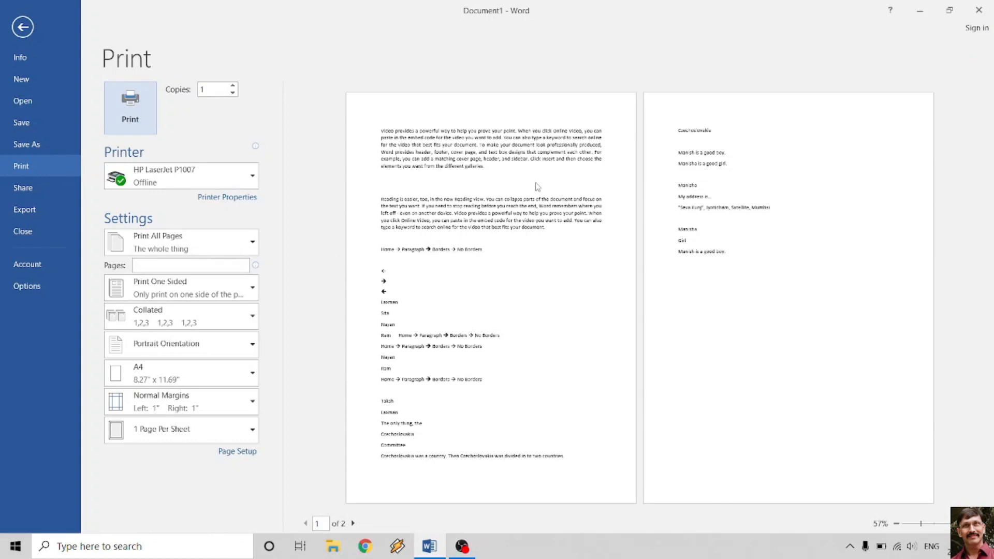
left_click(22, 27)
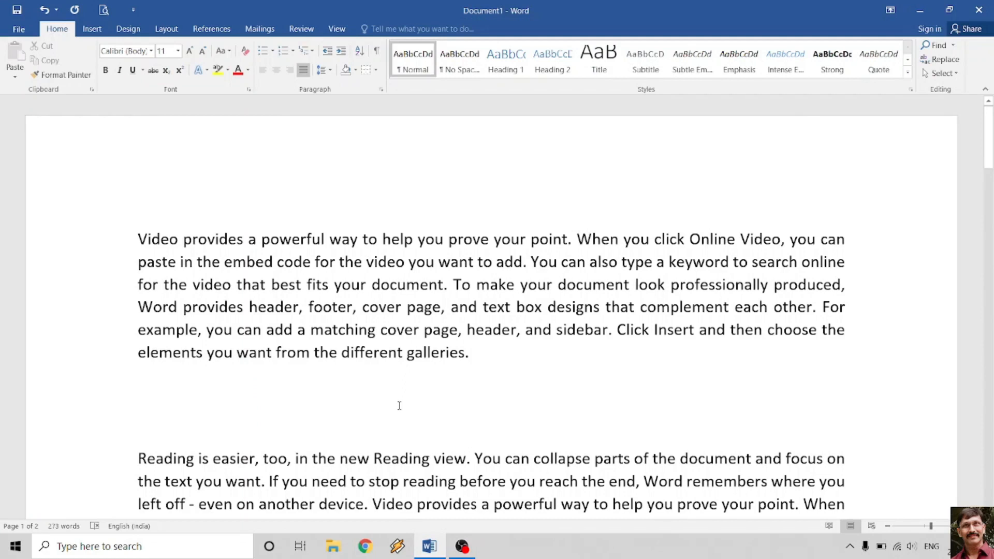
left_click(17, 29)
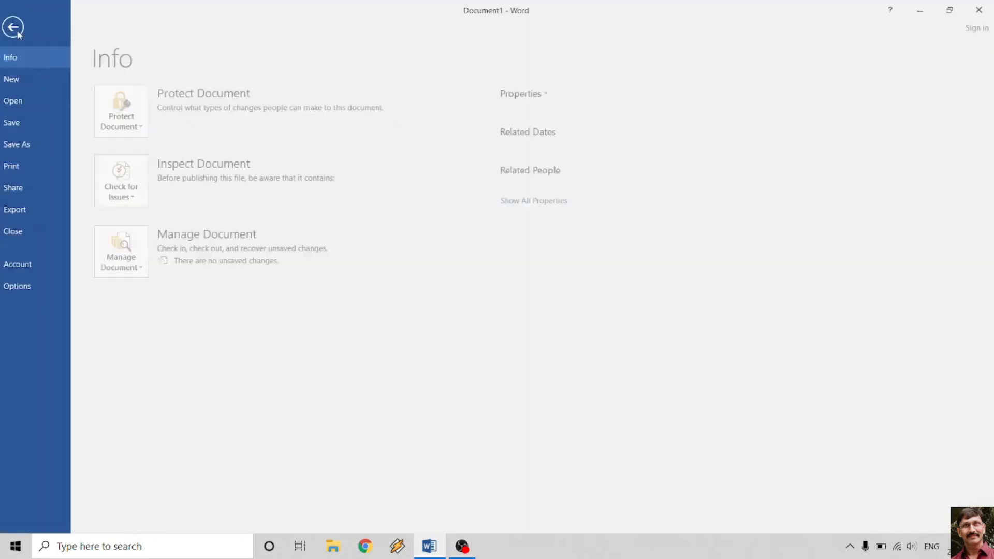
- Tick Hidden text in Options > Display so the hidden paragraph shows with a dotted underline
left_click(30, 290)
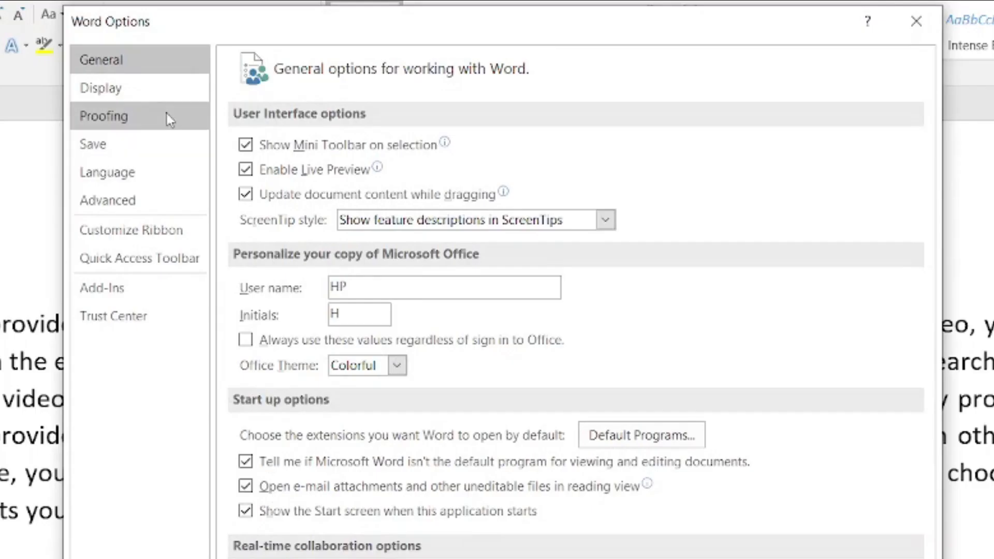
left_click(151, 93)
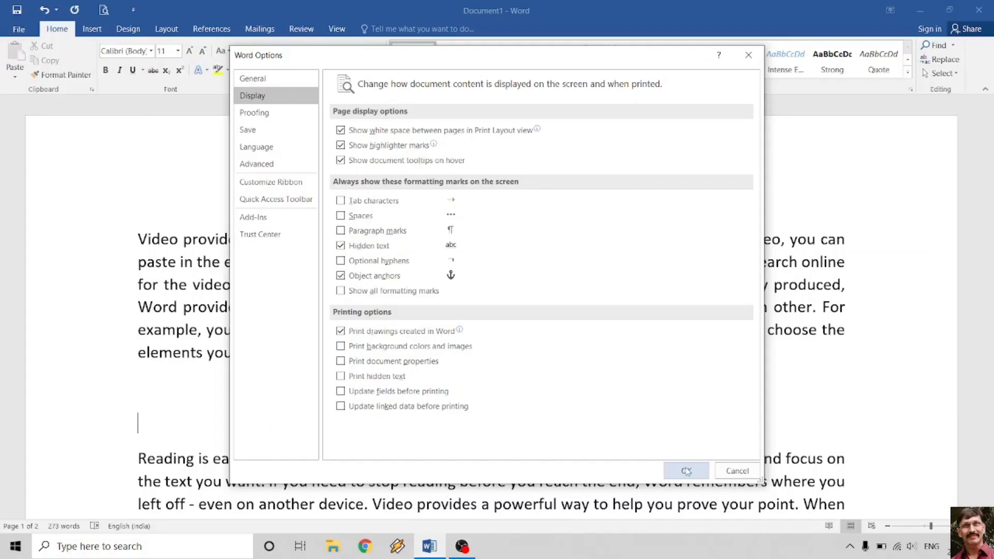
left_click(685, 469)
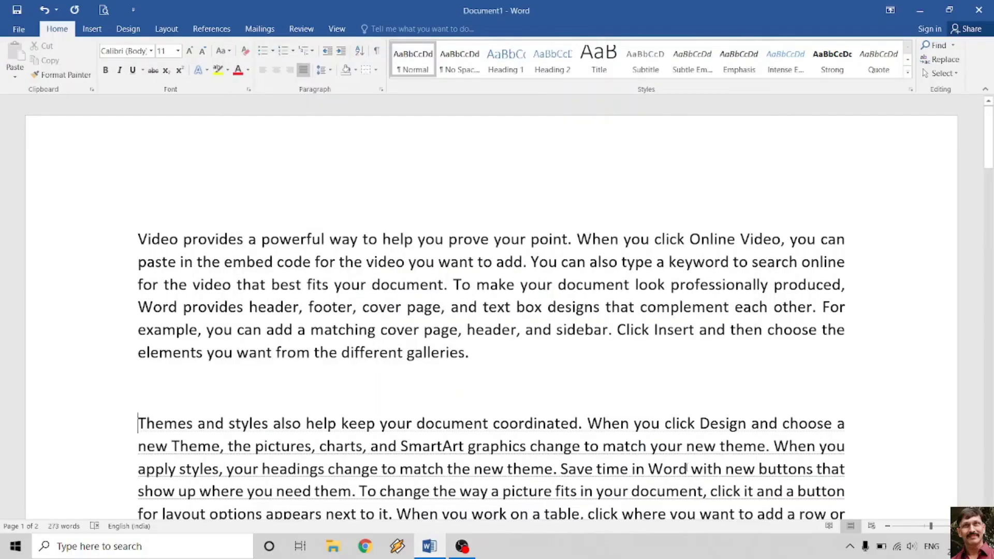
scroll(413, 333, "down", 4)
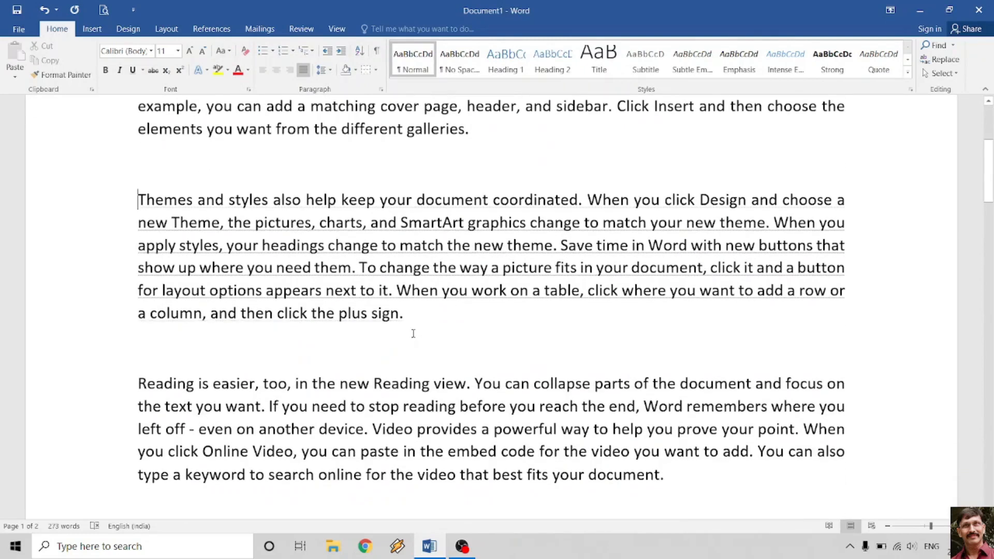
- Inspect the dotted-underlined paragraph, then open Print Preview showing two pages without it
scroll(413, 334, "up", 1)
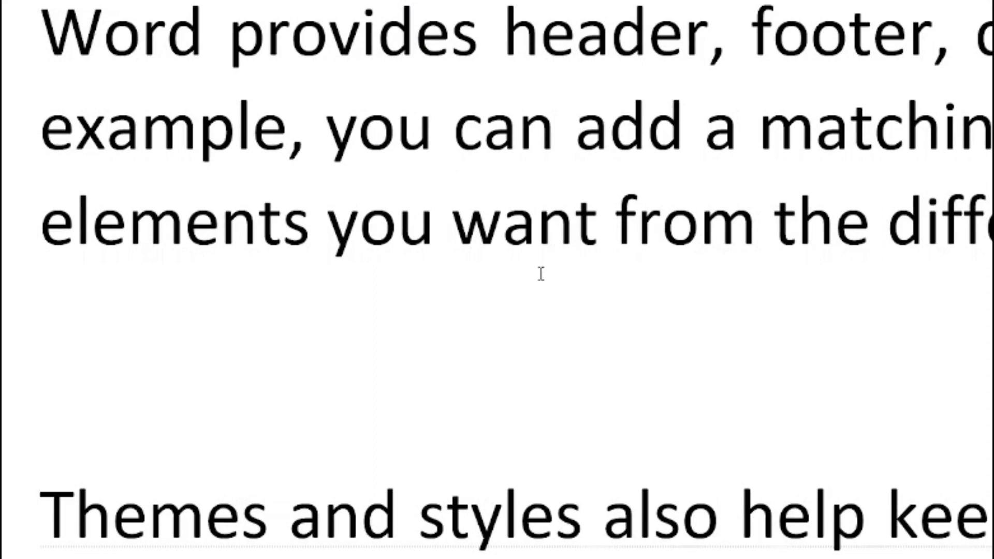
scroll(403, 538, "down", 2)
scroll(403, 538, "down", 1)
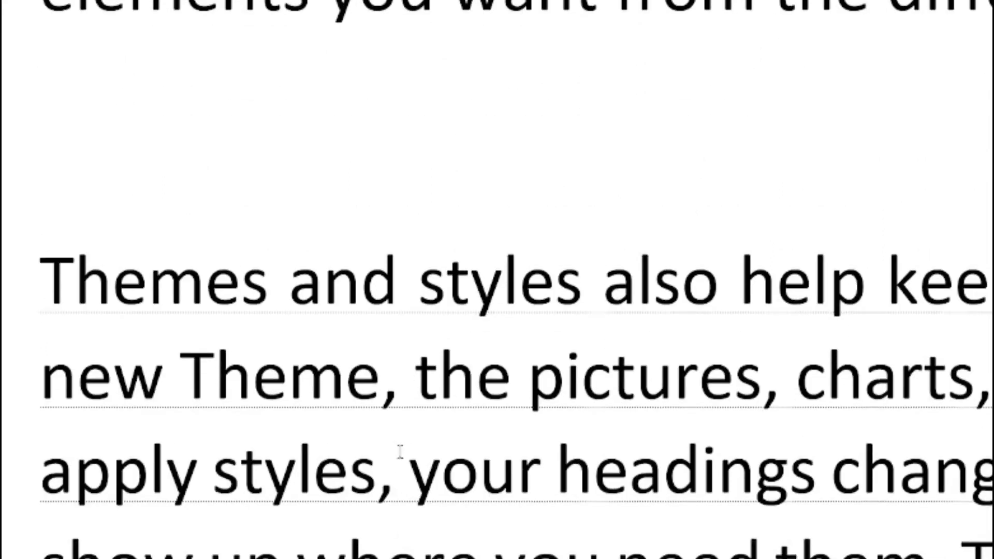
scroll(402, 453, "up", 3)
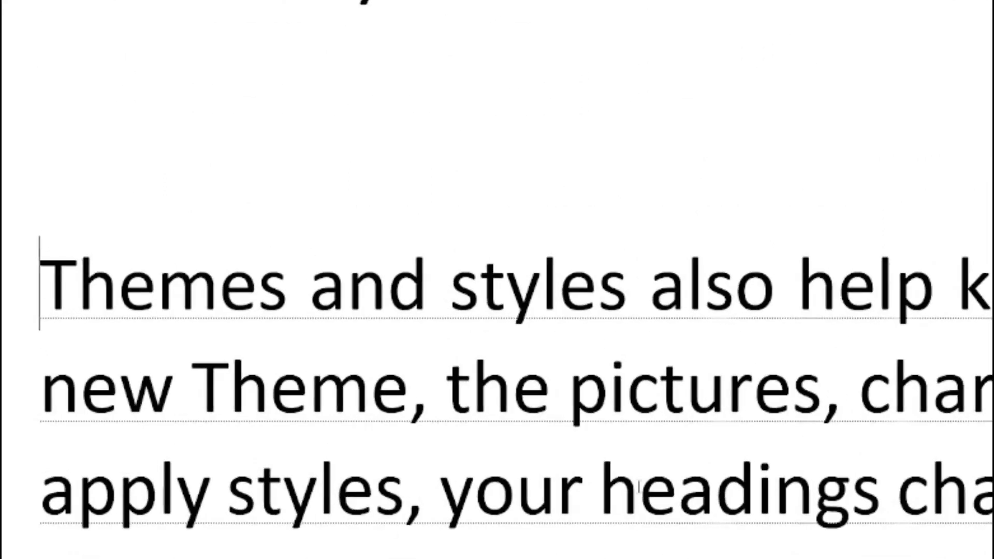
scroll(552, 437, "down", 6)
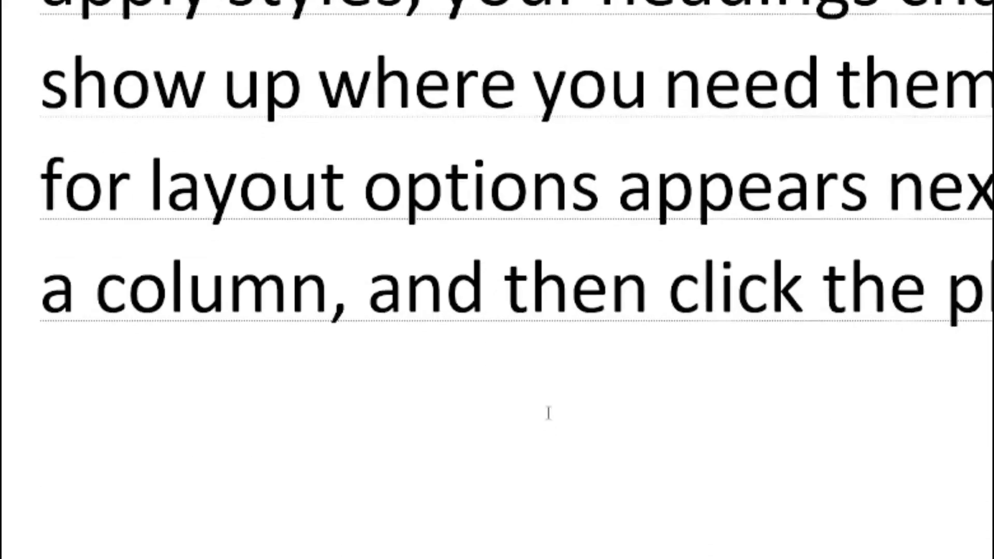
scroll(540, 417, "up", 3)
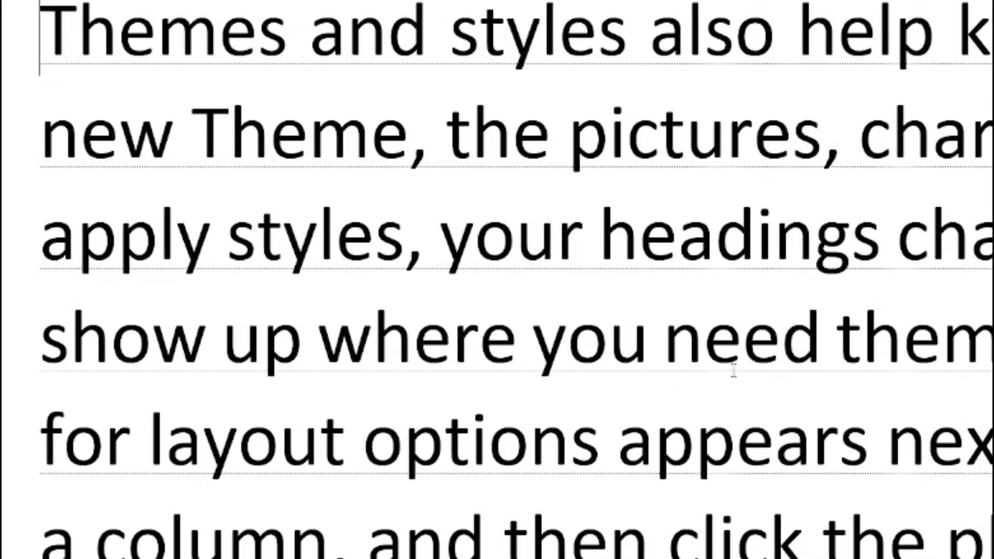
scroll(734, 370, "down", 4)
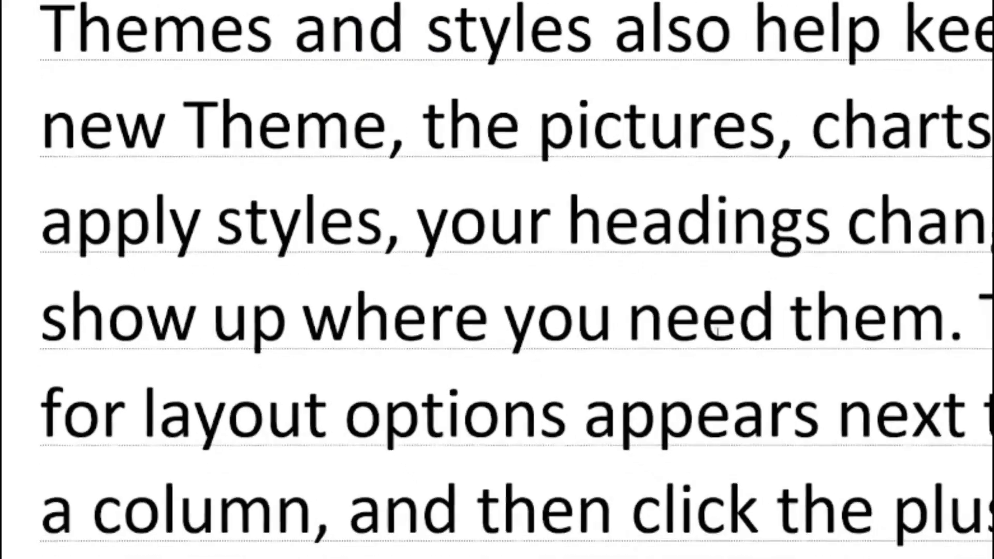
scroll(716, 336, "down", 5)
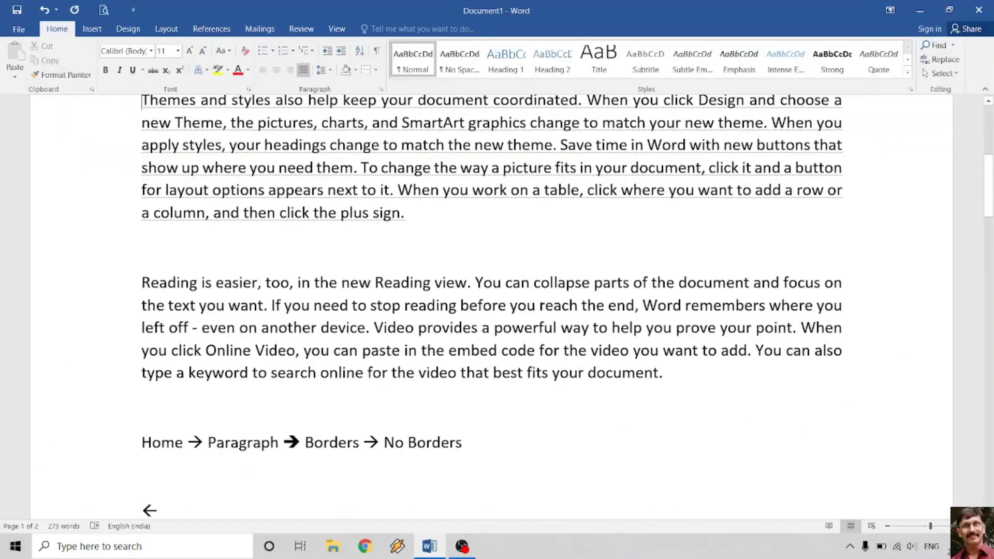
scroll(542, 304, "up", 3)
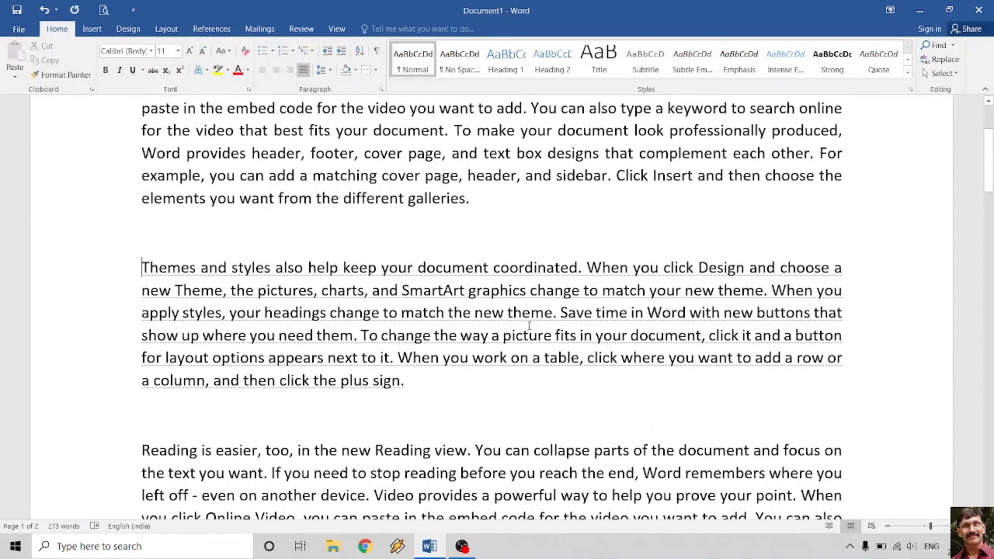
scroll(542, 305, "up", 3)
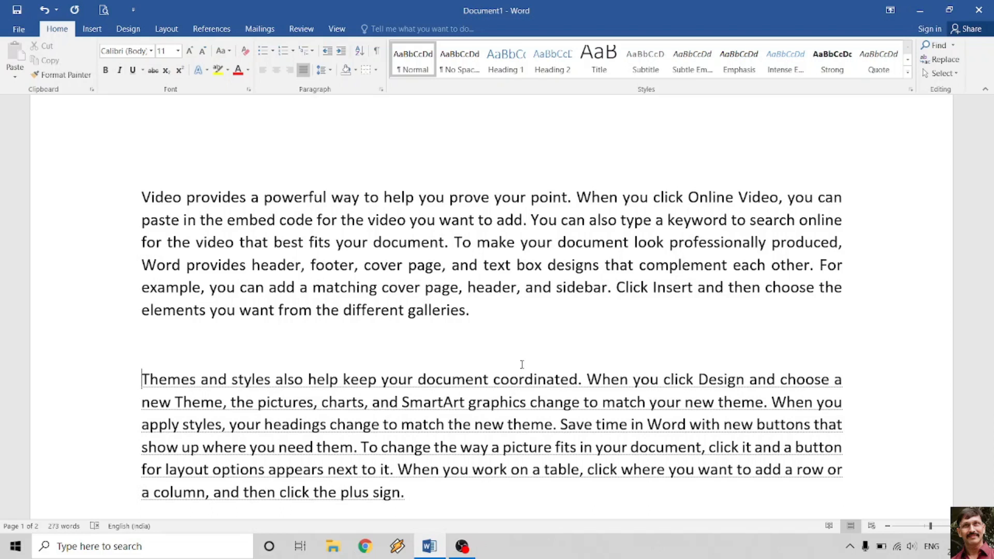
scroll(523, 365, "down", 3)
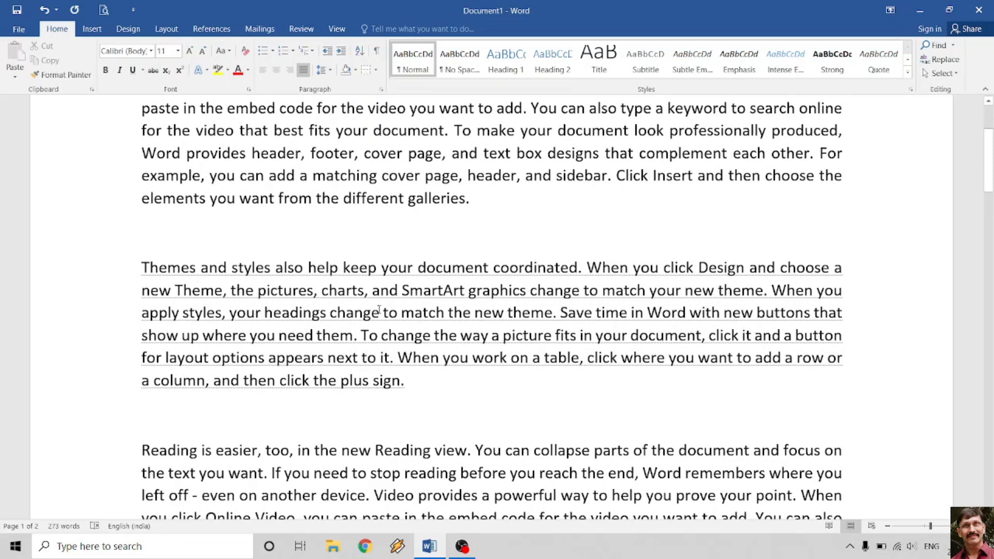
scroll(379, 310, "down", 2)
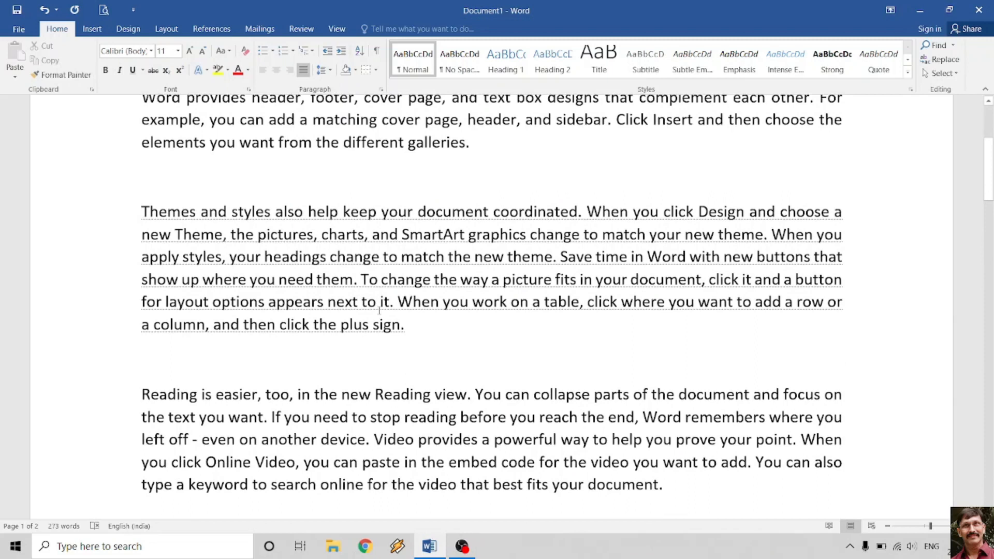
scroll(426, 265, "down", 2)
scroll(401, 260, "up", 5)
scroll(377, 255, "down", 6)
scroll(352, 251, "up", 2)
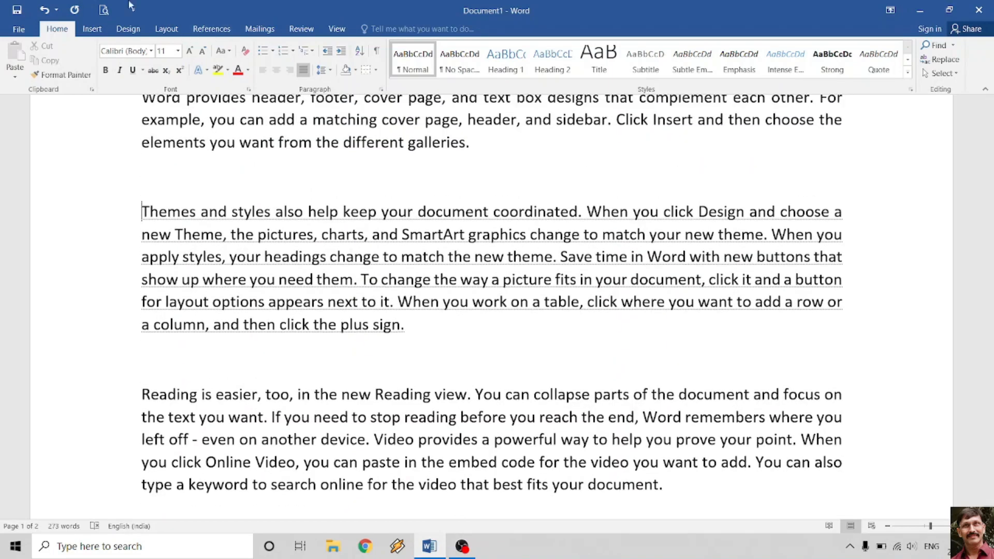
left_click(103, 10)
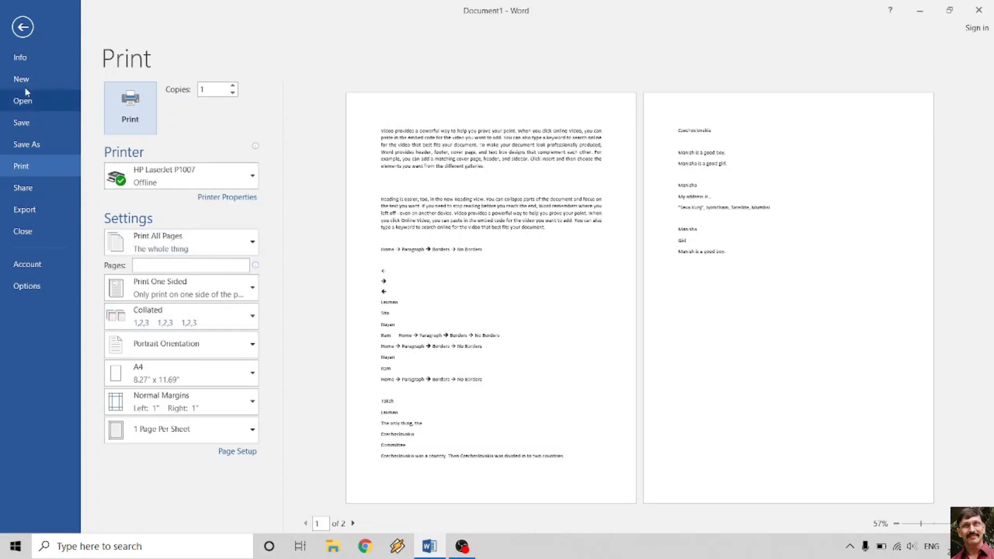
- Format everything from the first Home → Paragraph line to the document's end as Hidden text
left_click(23, 27)
scroll(96, 280, "down", 5)
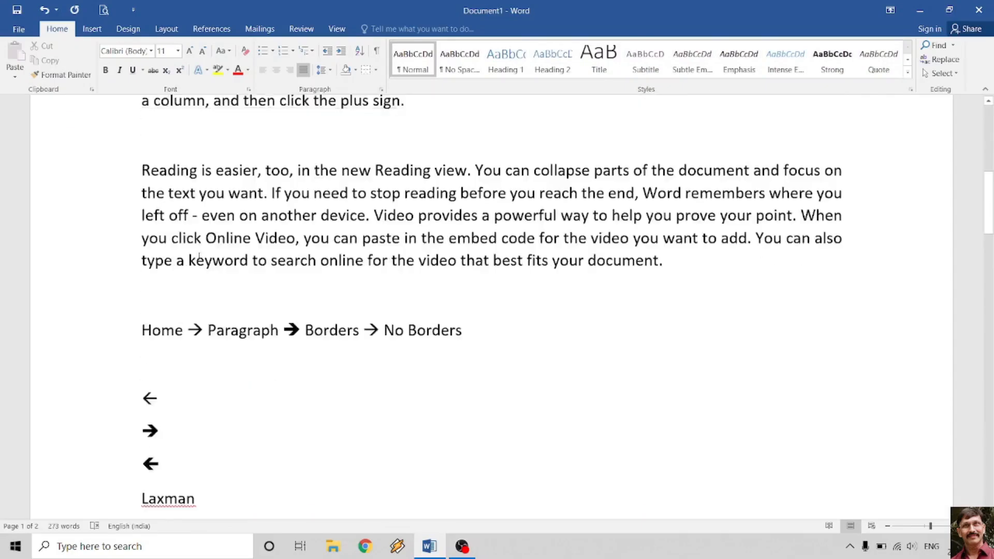
left_click_drag(114, 279, 107, 438)
scroll(104, 426, "down", 5)
scroll(104, 429, "down", 15)
scroll(107, 438, "down", 6)
scroll(127, 409, "up", 9)
scroll(128, 409, "up", 2)
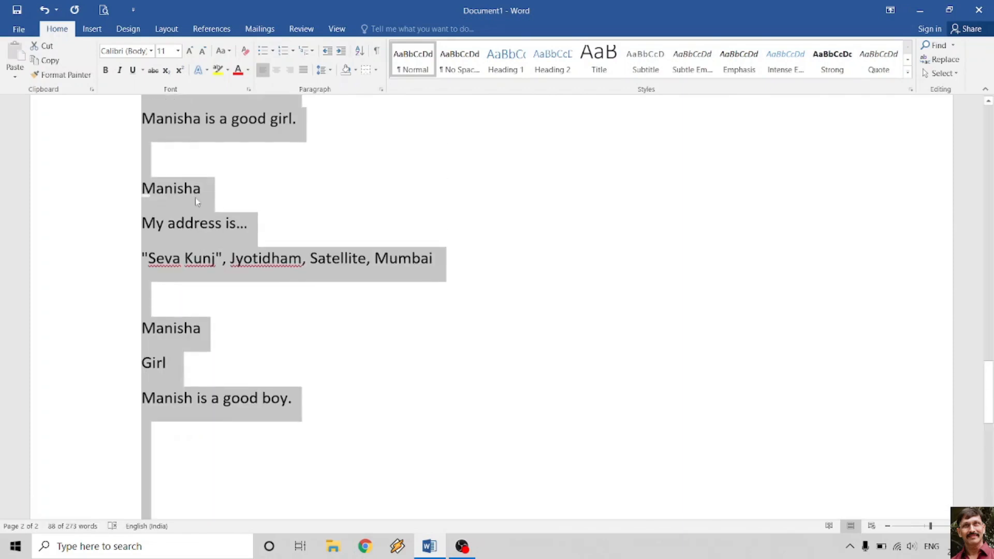
right_click(195, 198)
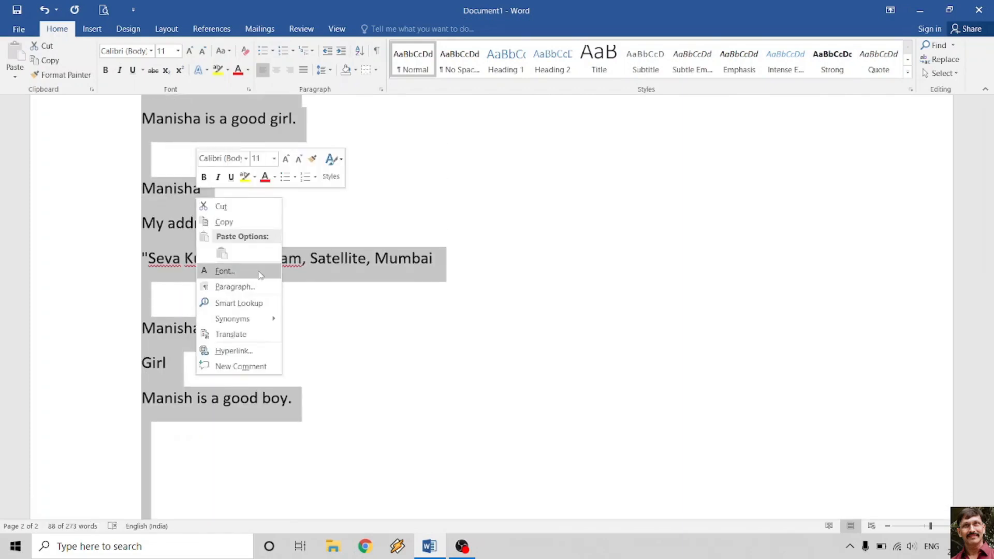
left_click(241, 271)
left_click(556, 317)
left_click(547, 432)
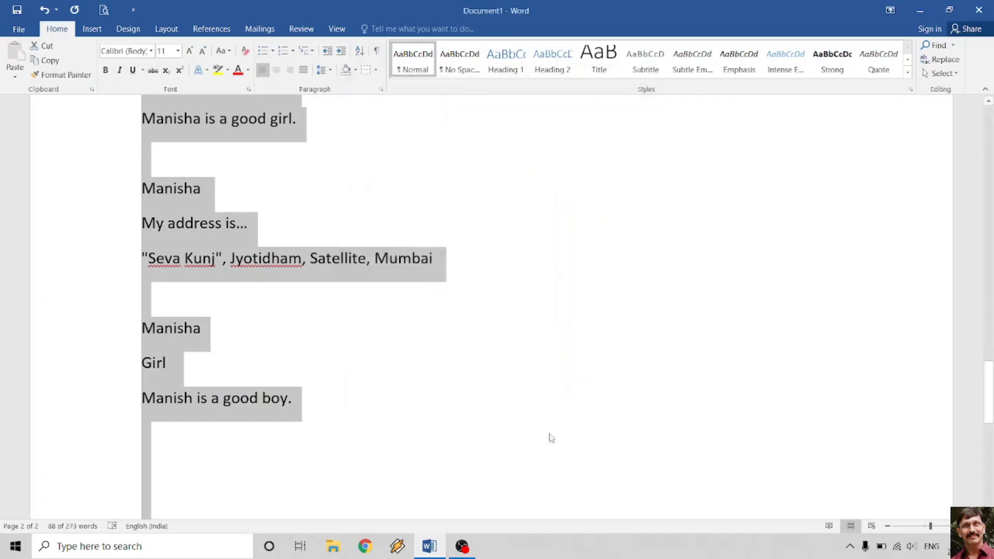
left_click(444, 400)
- Open Print Preview, which now shows just one page
scroll(444, 400, "up", 15)
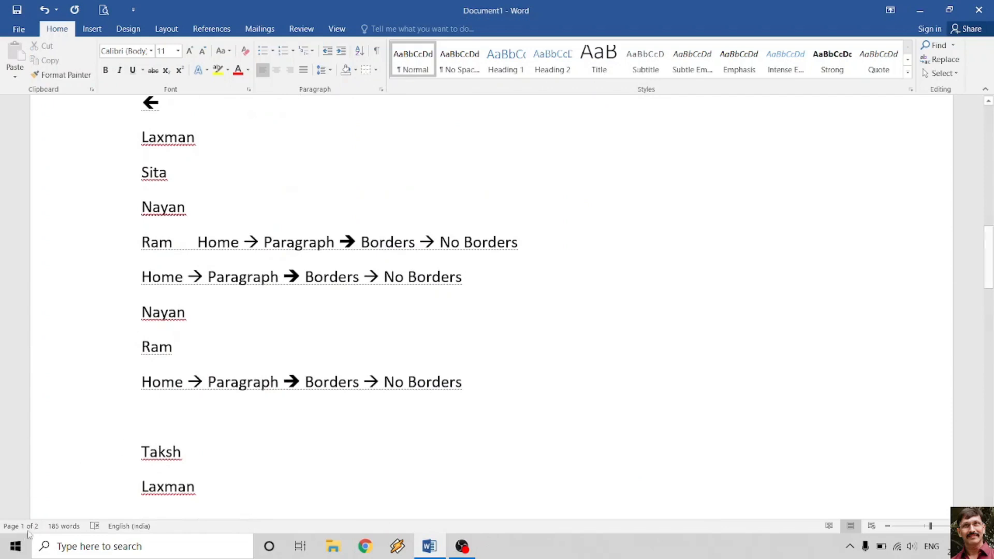
scroll(521, 375, "down", 1)
scroll(523, 372, "up", 15)
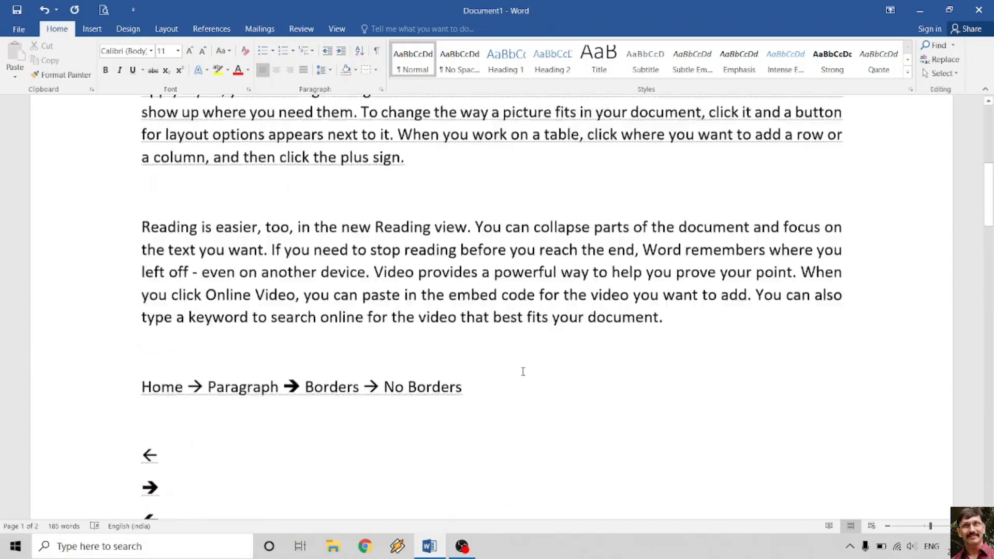
left_click(102, 9)
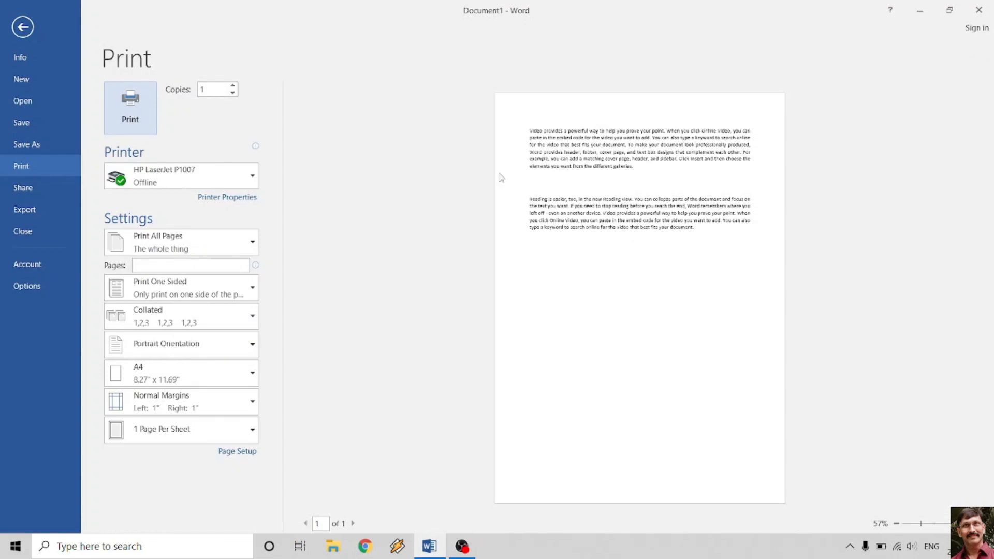
- Format the whole Reading is easier paragraph as Hidden text
left_click(23, 26)
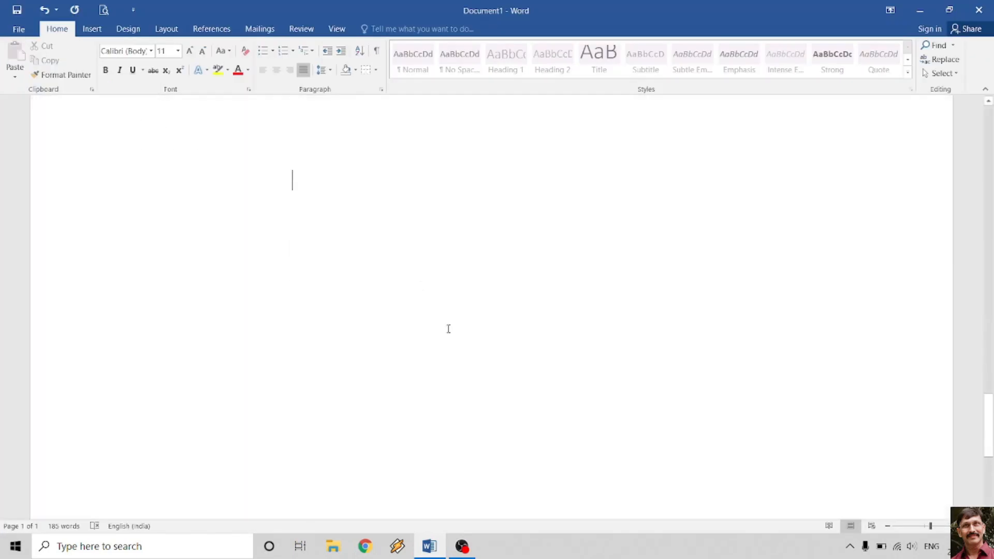
scroll(450, 327, "up", 7)
scroll(450, 327, "up", 8)
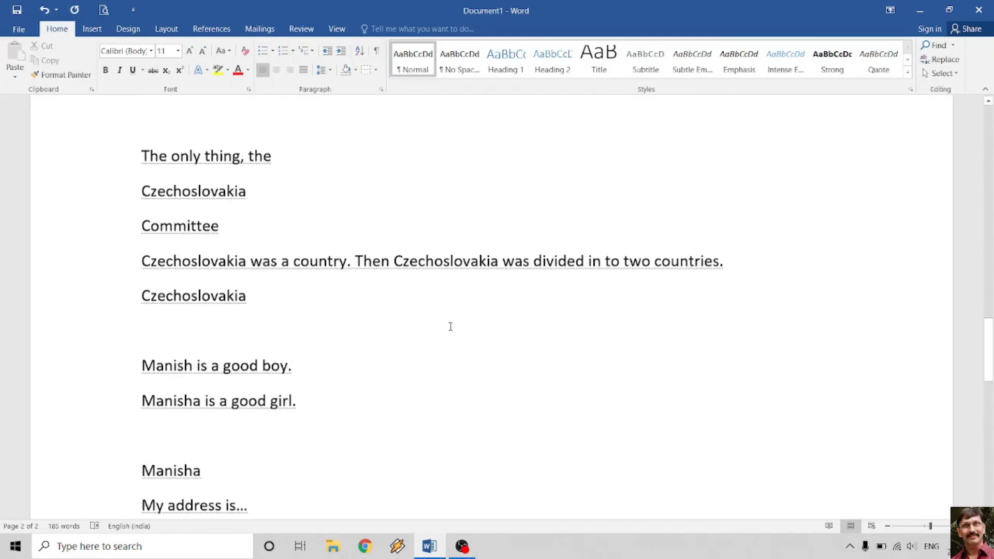
scroll(450, 327, "up", 10)
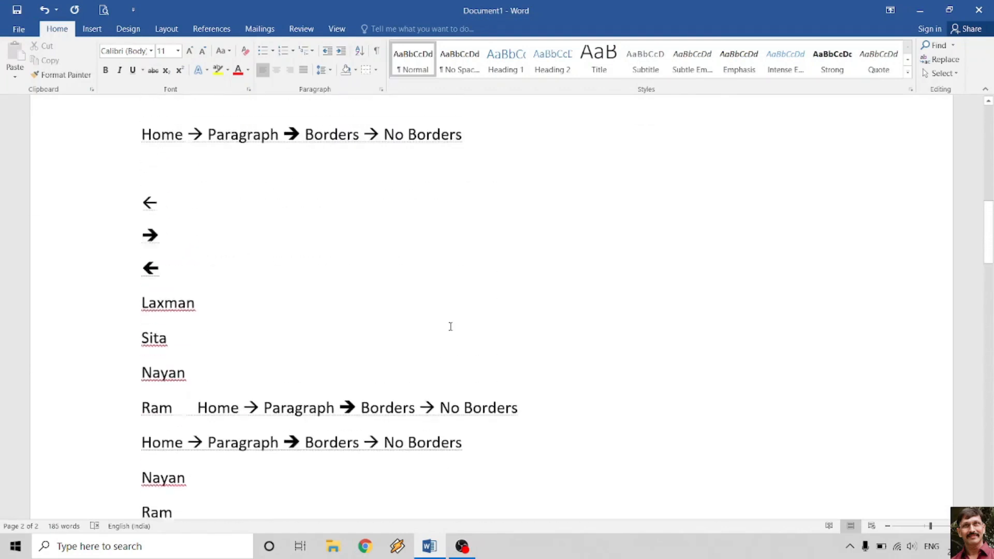
scroll(451, 327, "up", 2)
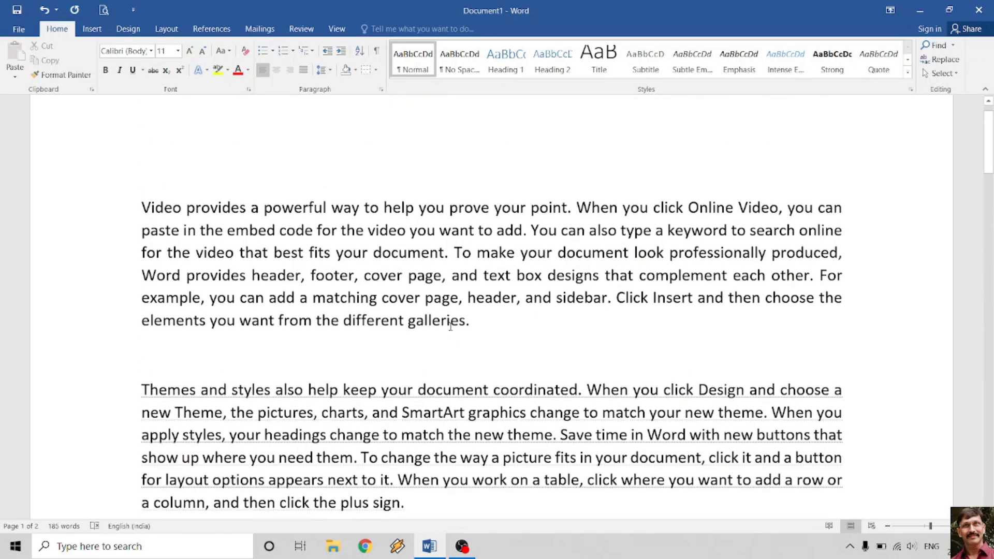
scroll(450, 327, "down", 4)
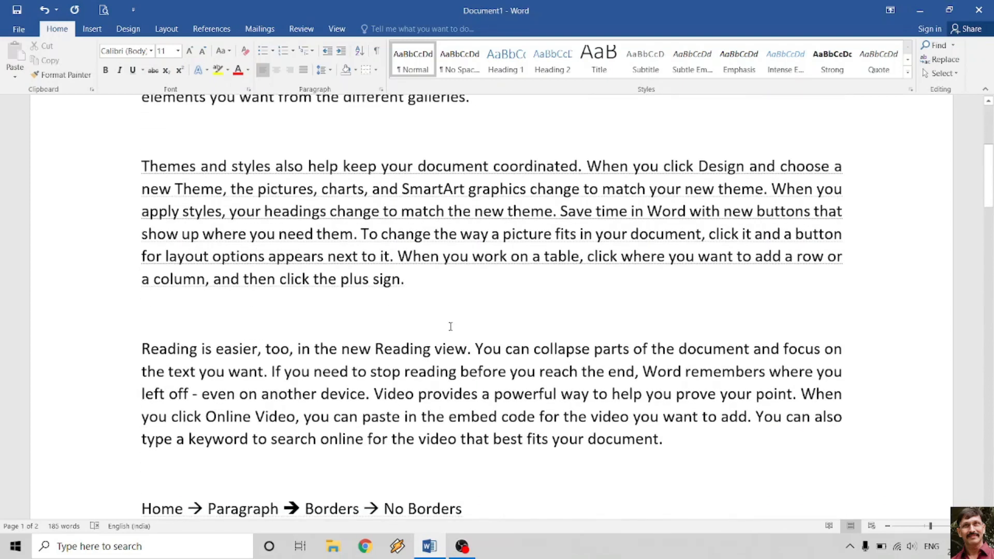
scroll(451, 327, "down", 1)
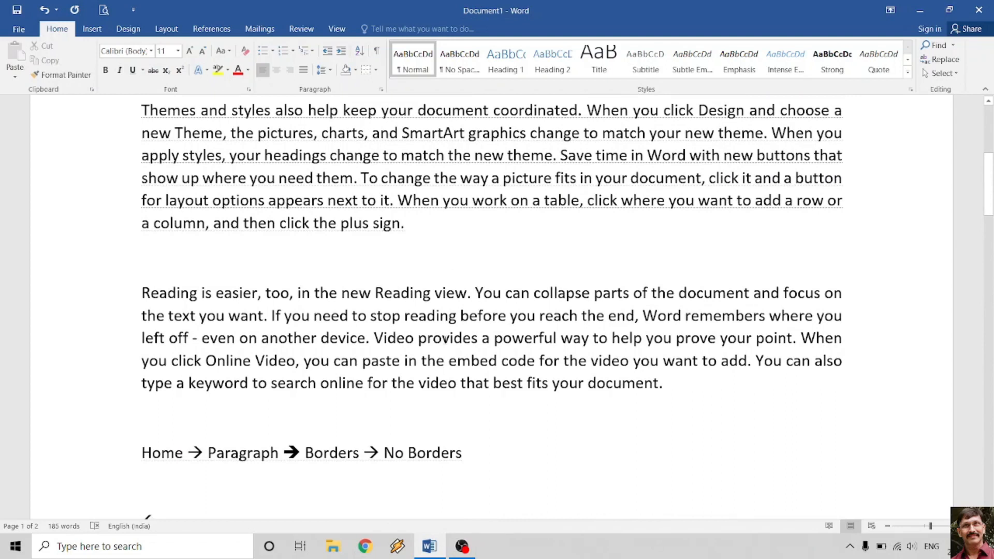
double_click(444, 339)
triple_click(412, 344)
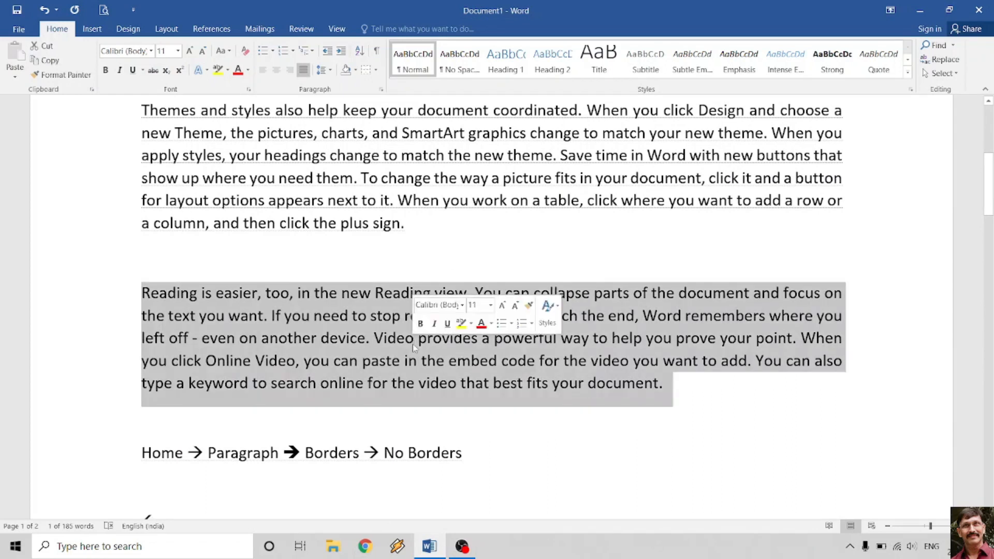
right_click(346, 321)
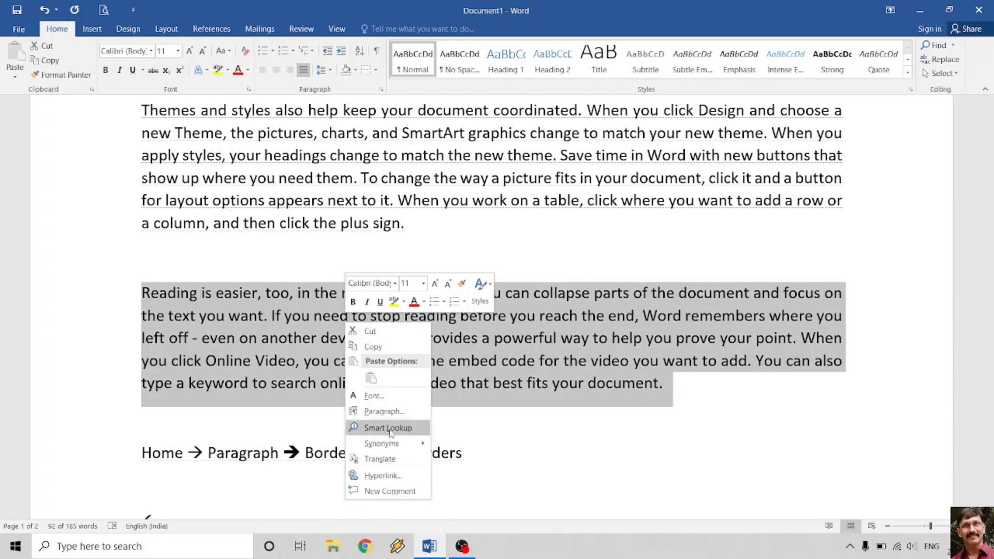
left_click(405, 402)
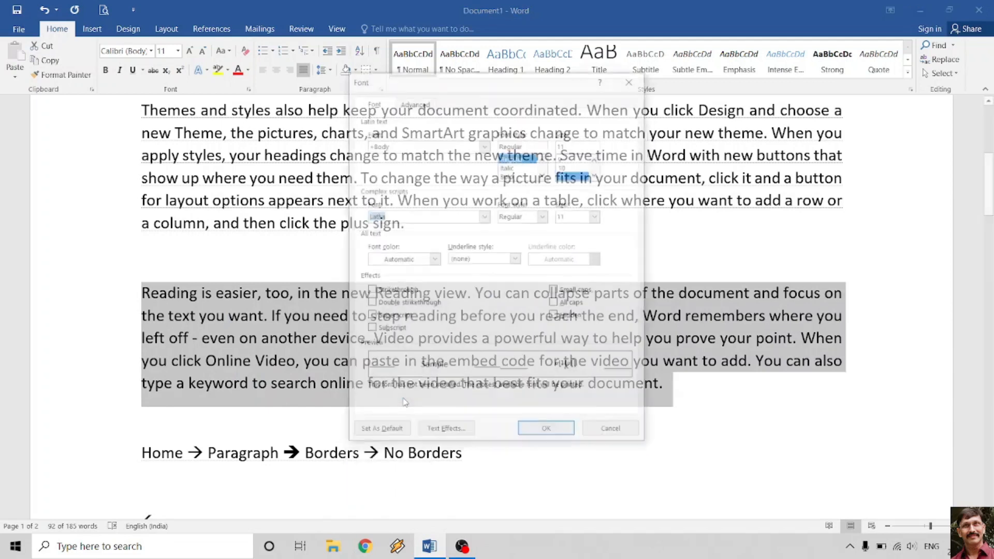
left_click(560, 317)
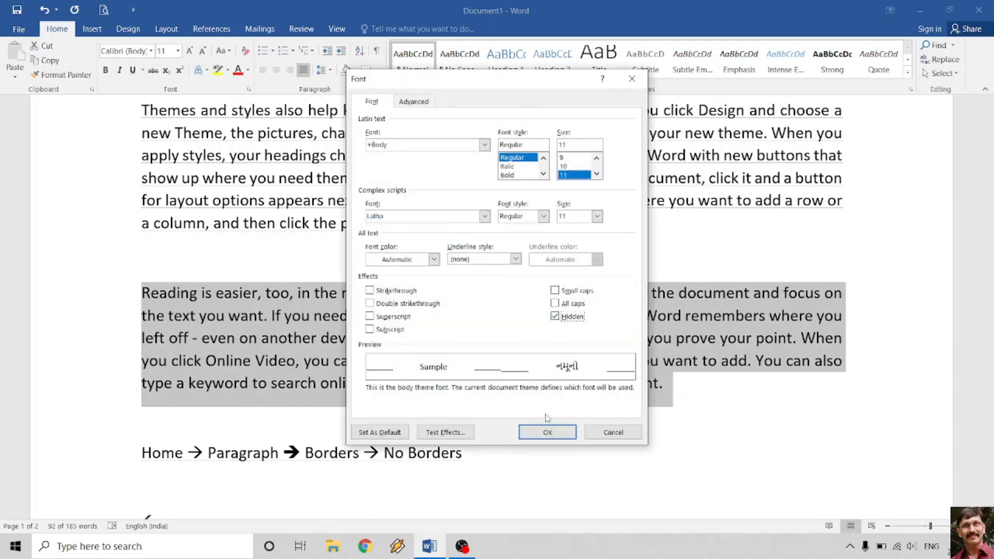
left_click(547, 431)
left_click(449, 315)
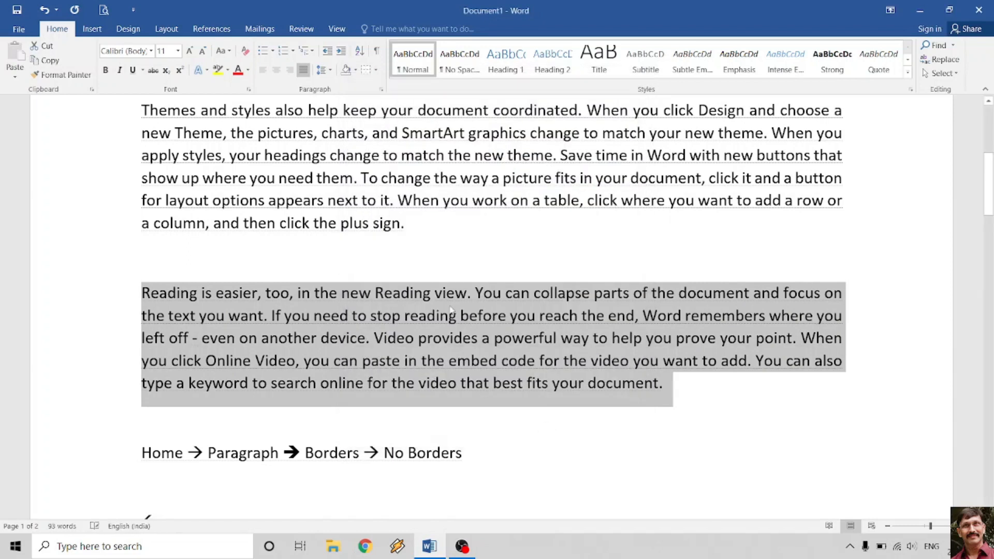
- Preview the printout, now only the Video provides paragraph, and return to the document
scroll(425, 299, "up", 5)
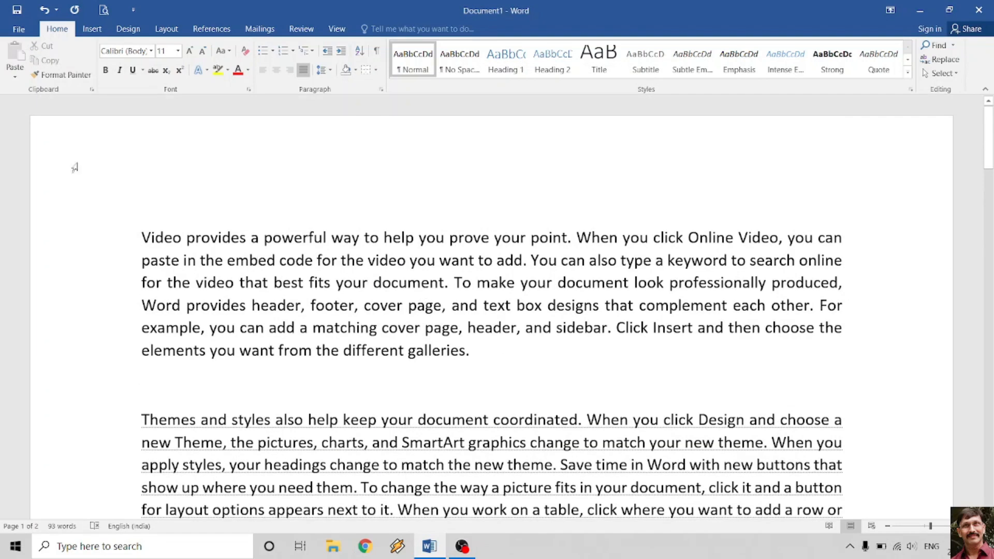
left_click(104, 10)
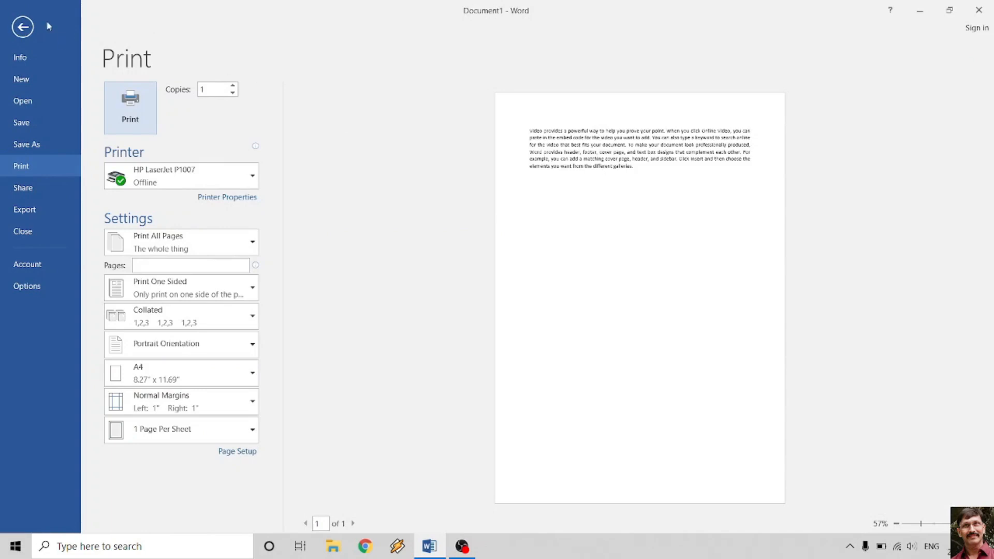
left_click(22, 26)
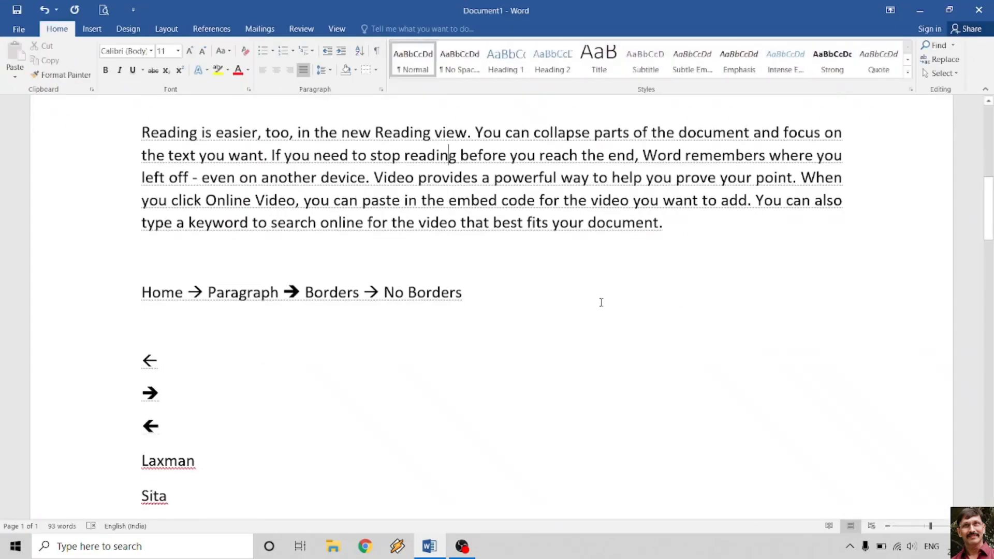
- Untick Hidden text in Options > Display, leaving only the Video provides paragraph visible
scroll(601, 313, "up", 3)
scroll(601, 313, "up", 1)
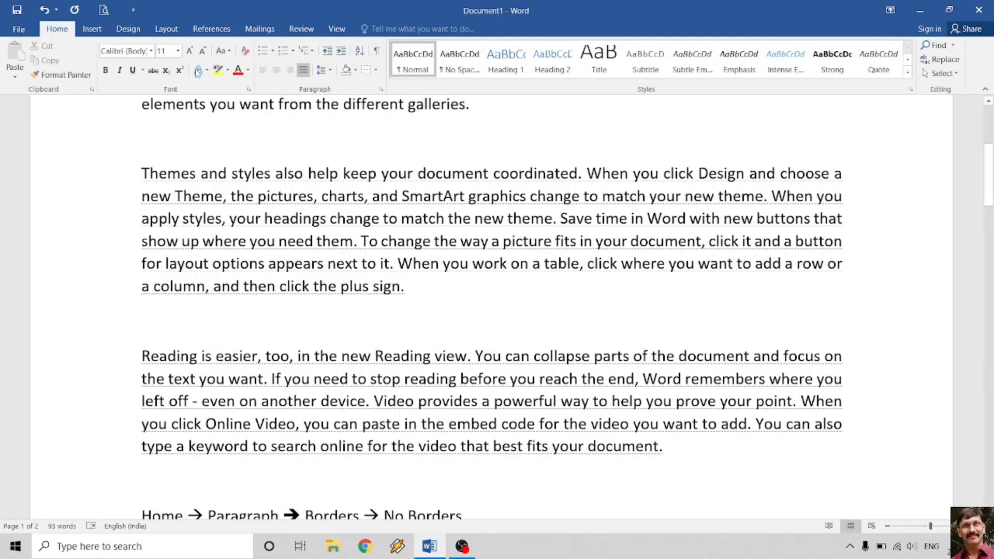
left_click(27, 32)
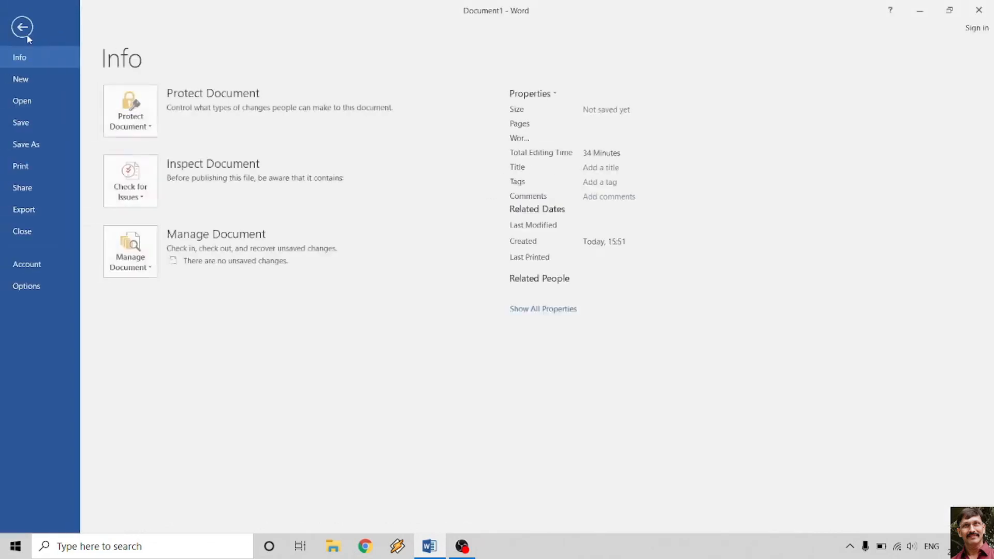
left_click(41, 289)
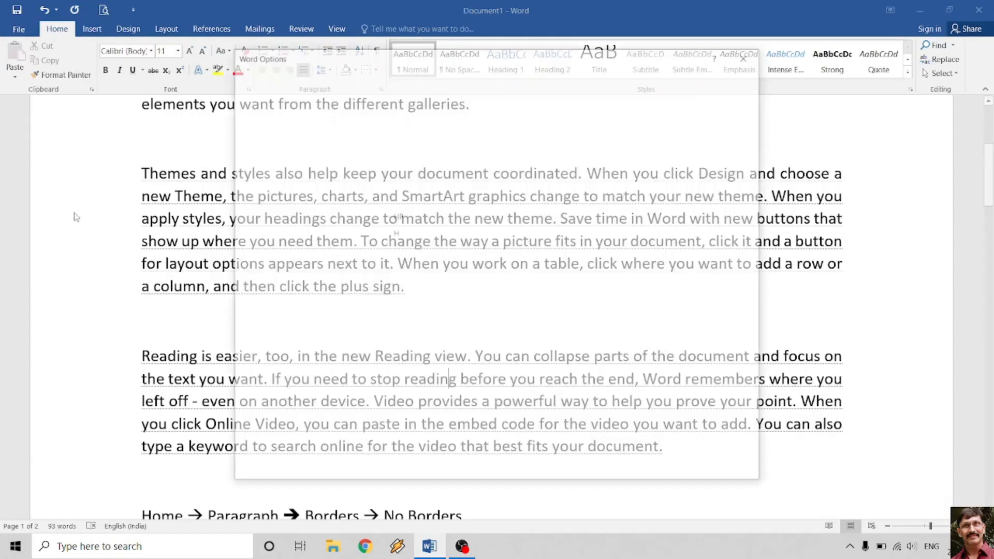
left_click(258, 98)
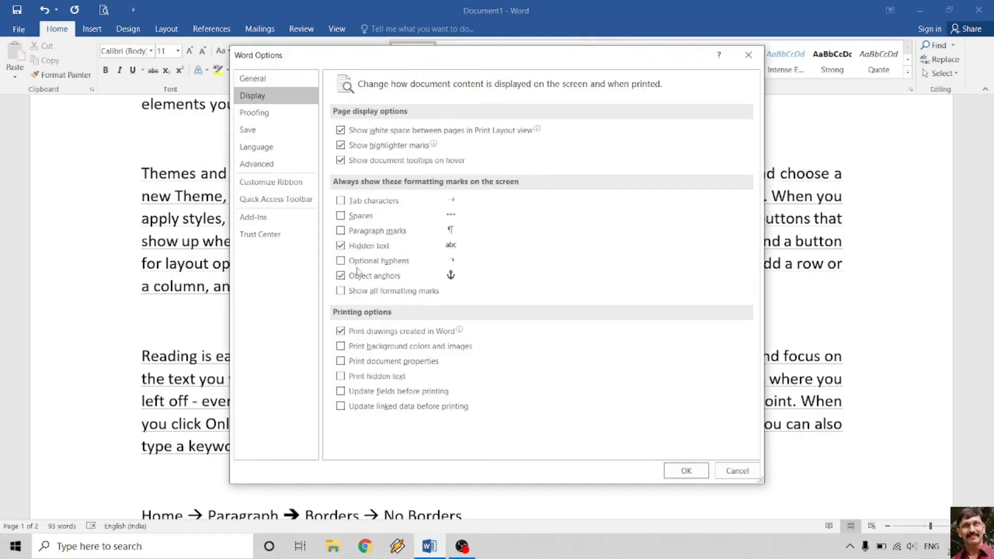
left_click(341, 246)
left_click(679, 467)
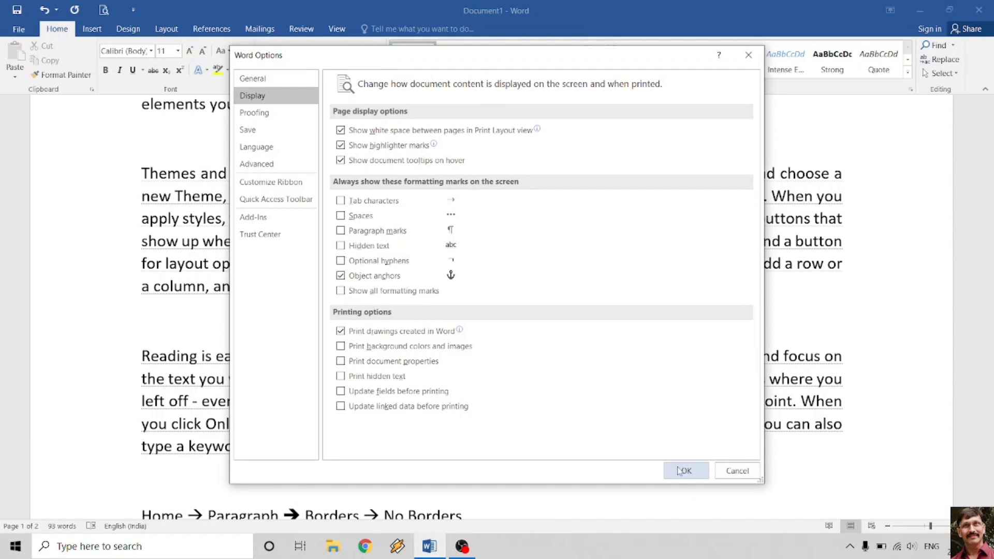
scroll(573, 351, "up", 2)
scroll(572, 351, "down", 7)
scroll(572, 351, "down", 3)
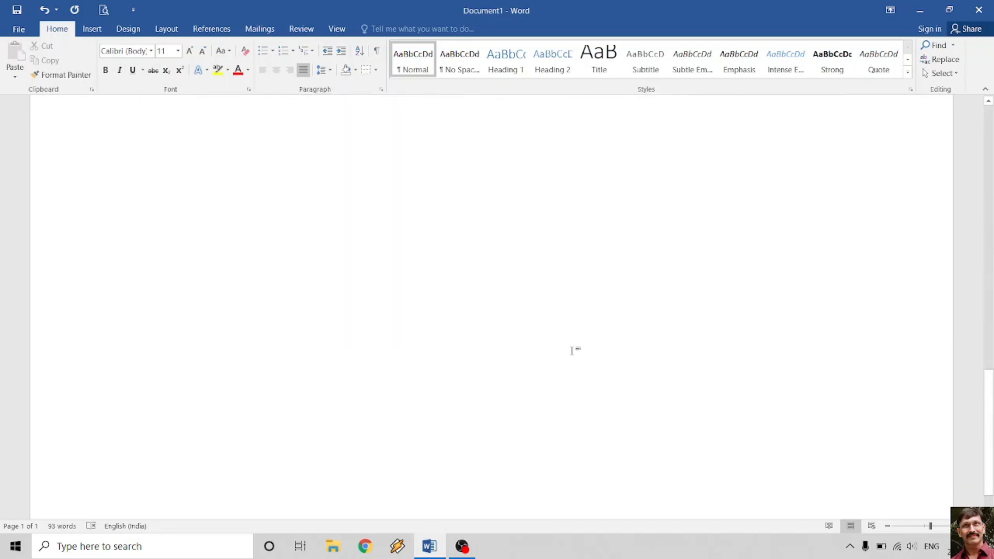
scroll(573, 351, "up", 5)
scroll(573, 351, "up", 5)
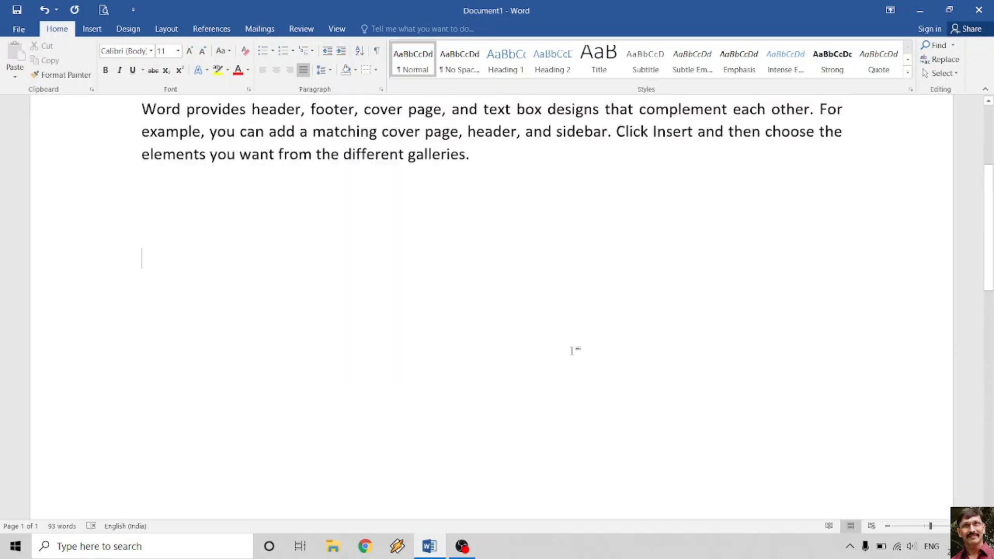